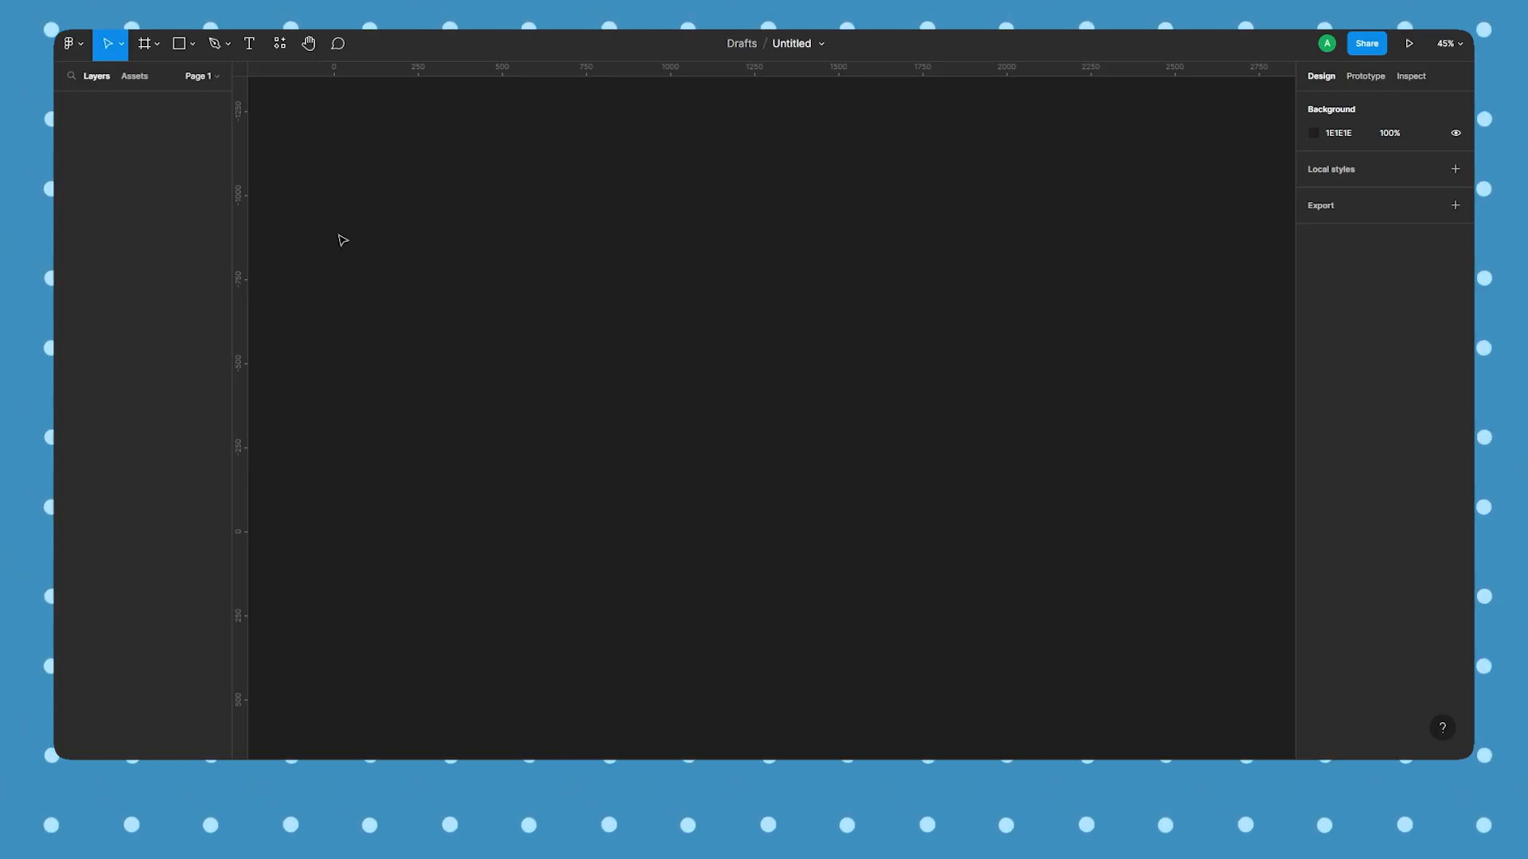
# Create a MacBook Pro 14" frame on the canvas and move it to about X 1303, Y -1260
pyautogui.click(145, 45)
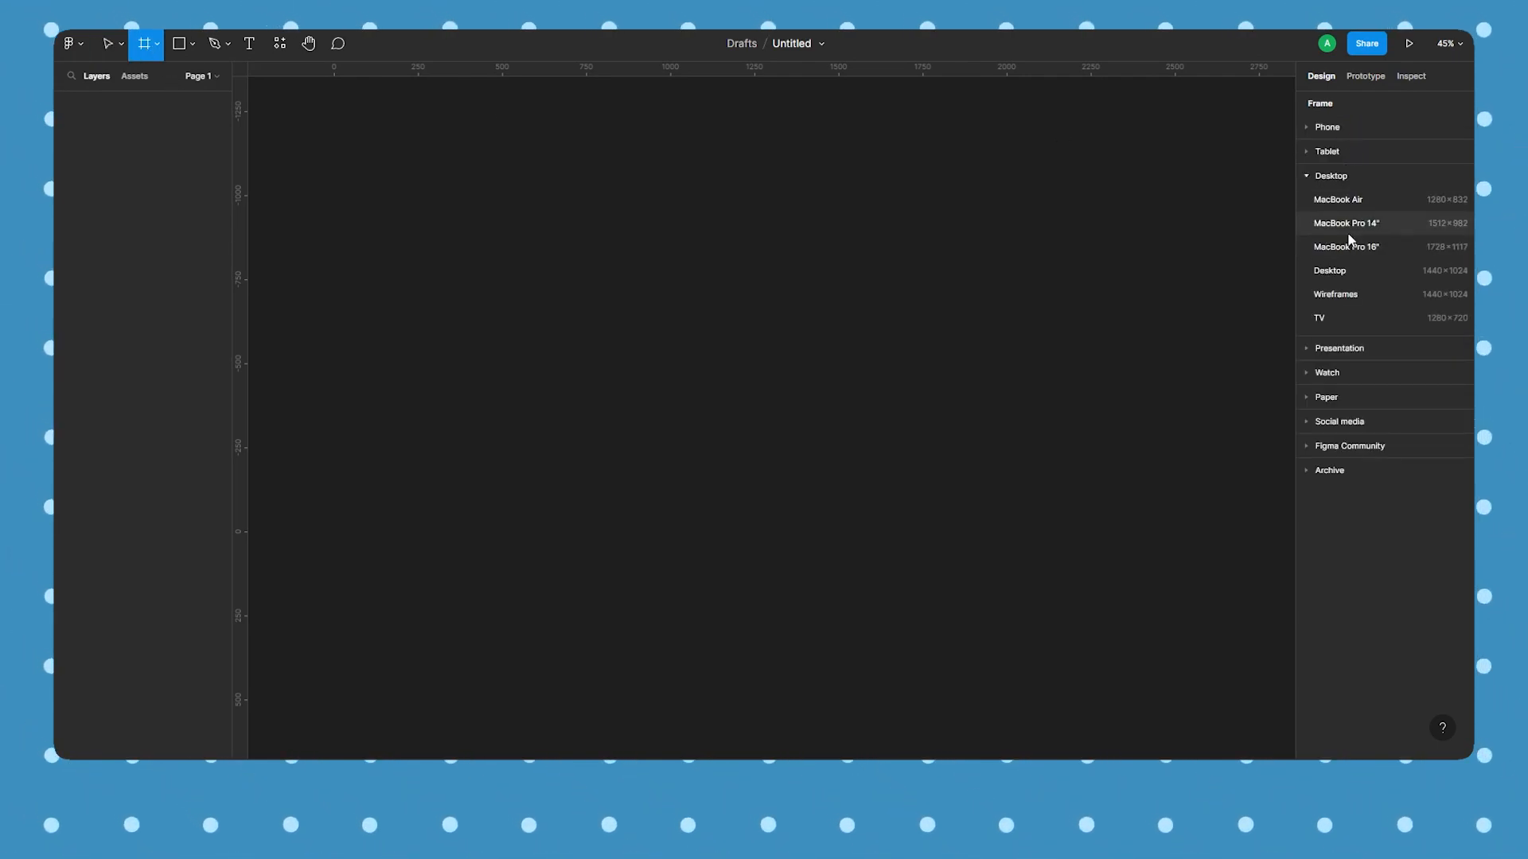
pyautogui.click(1415, 223)
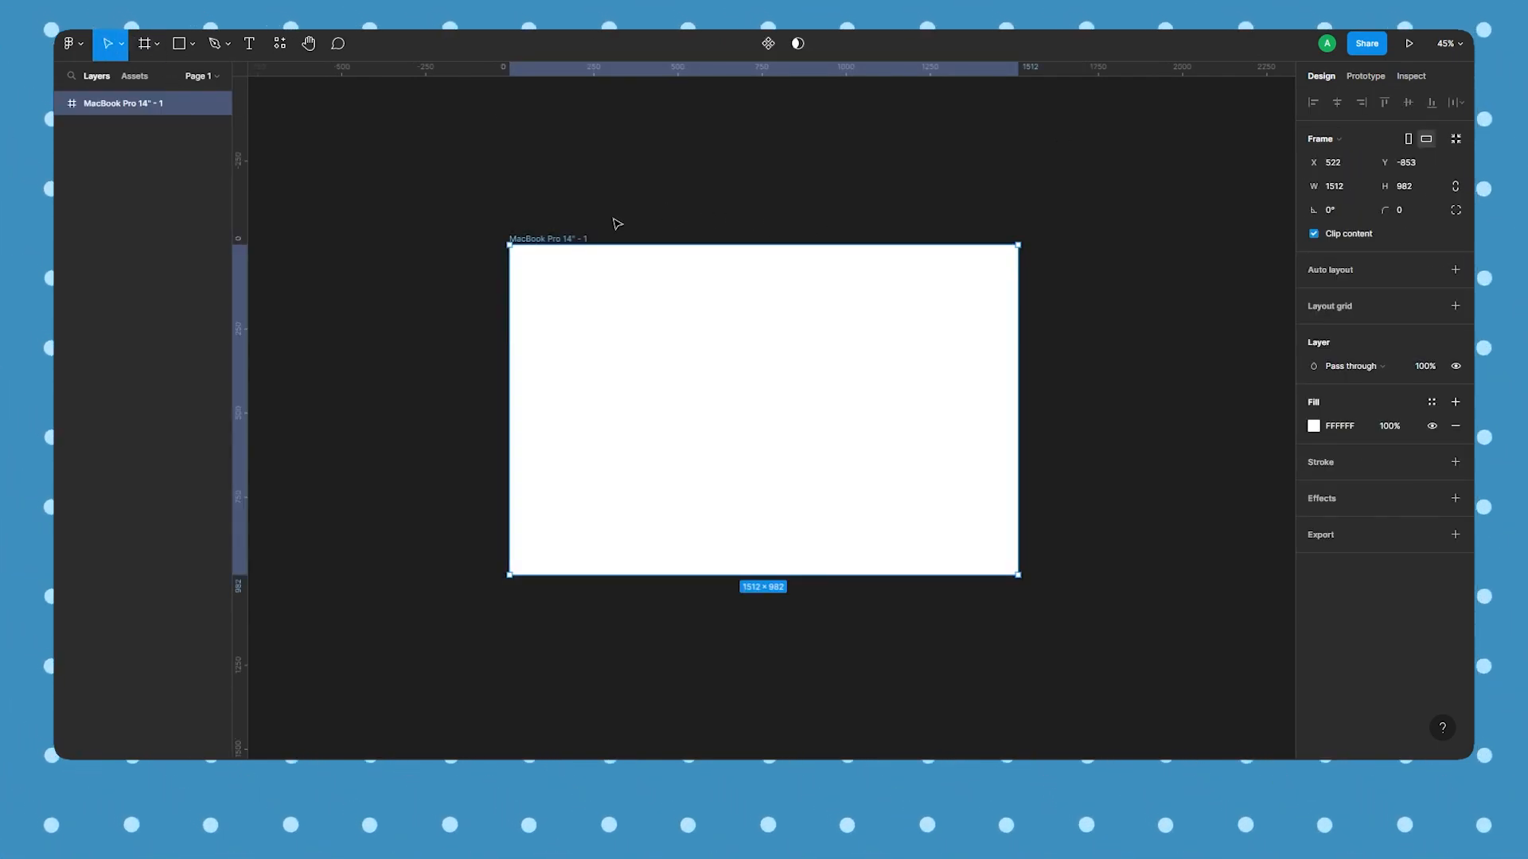
pyautogui.moveTo(579, 240); pyautogui.dragTo(843, 103)
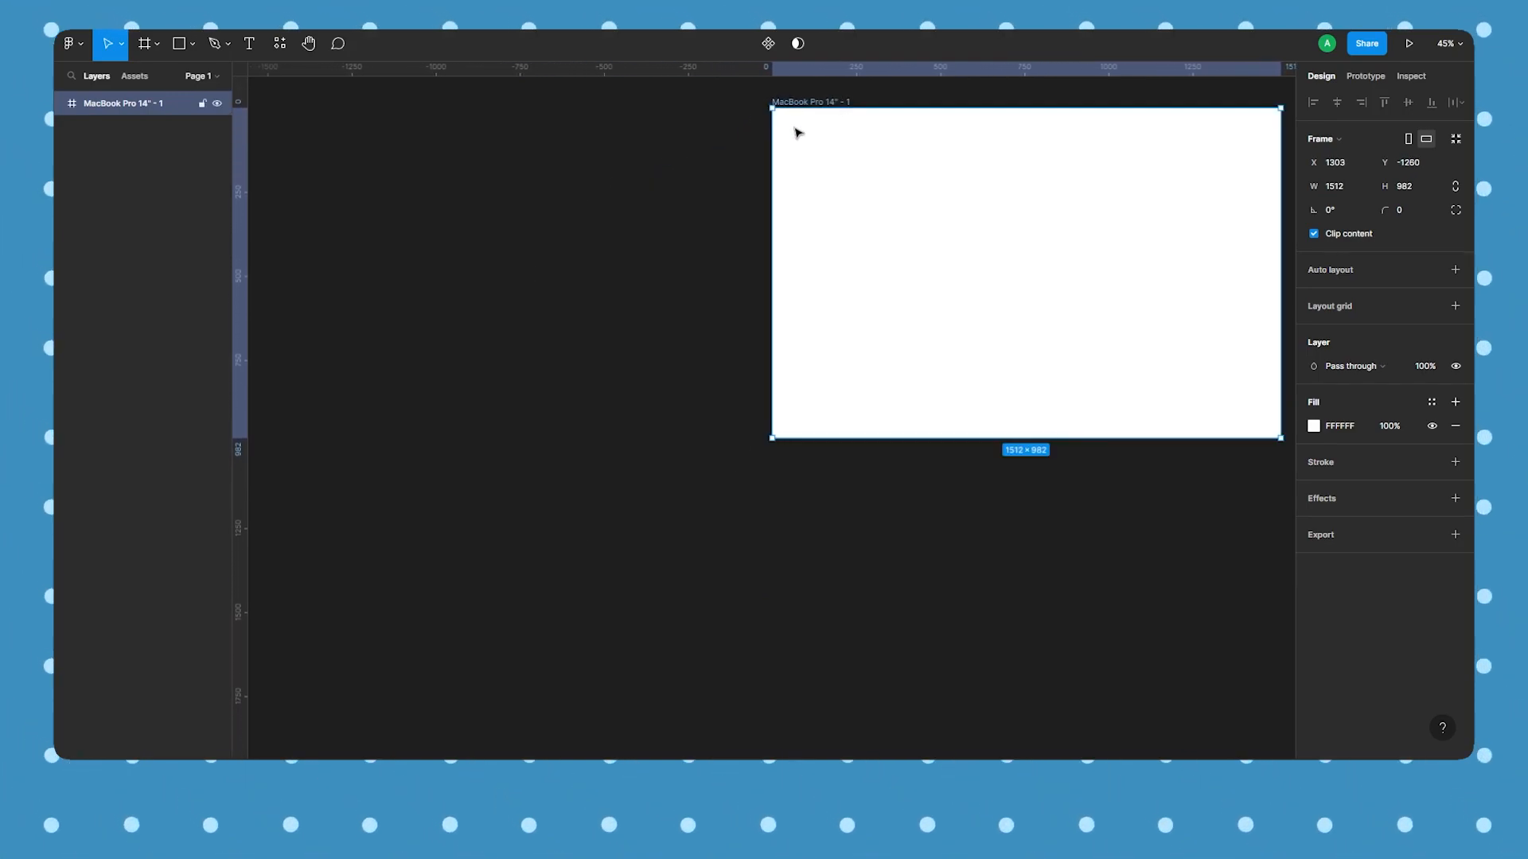
pyautogui.click(642, 201)
# Place a 100 × 100 frame on the empty canvas below and to the left of the MacBook Pro frame
pyautogui.click(155, 44)
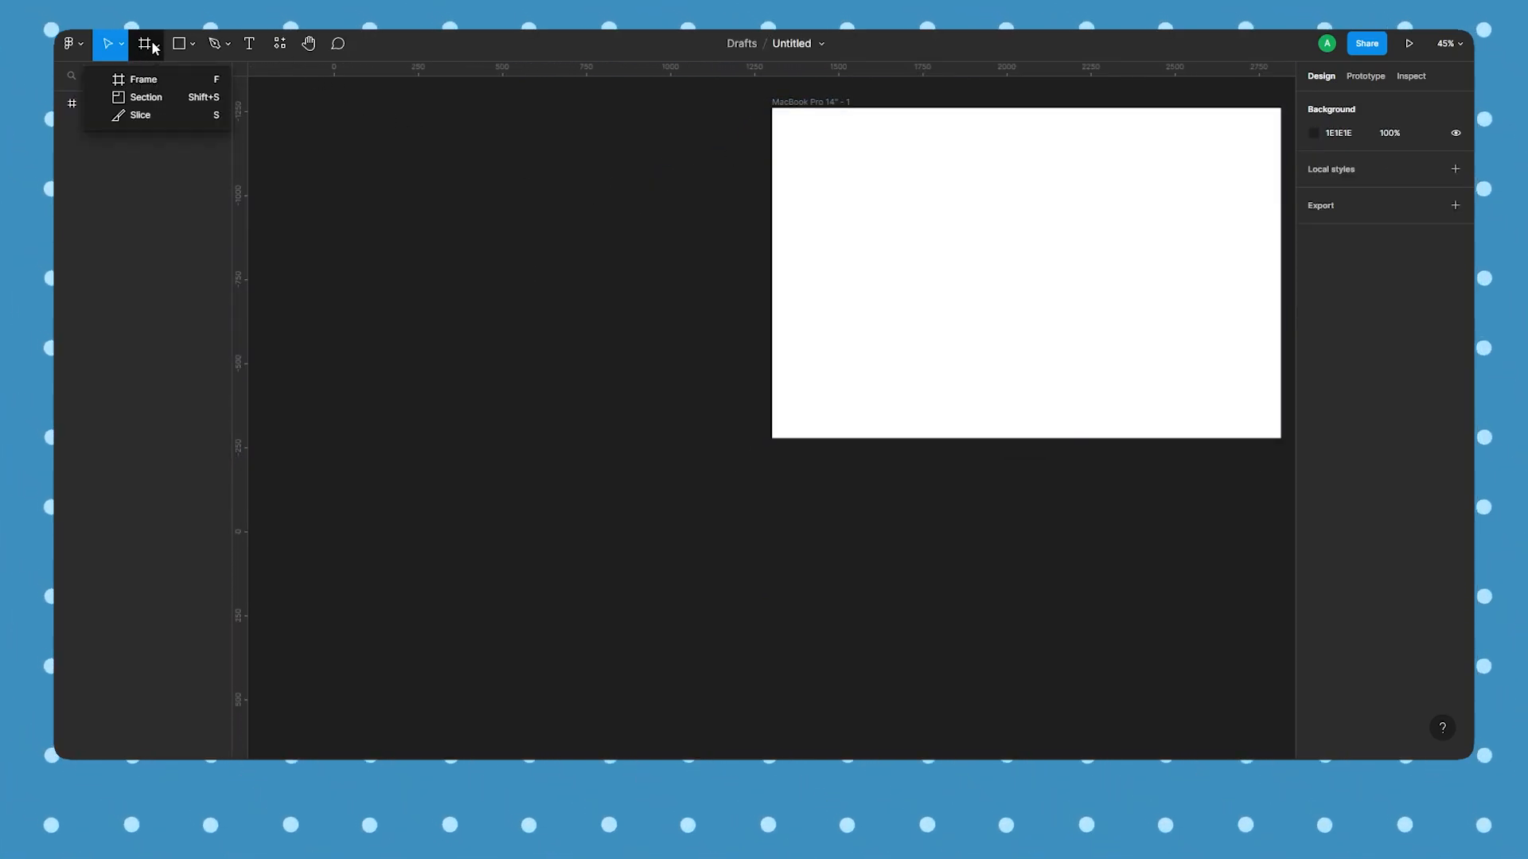
pyautogui.click(146, 77)
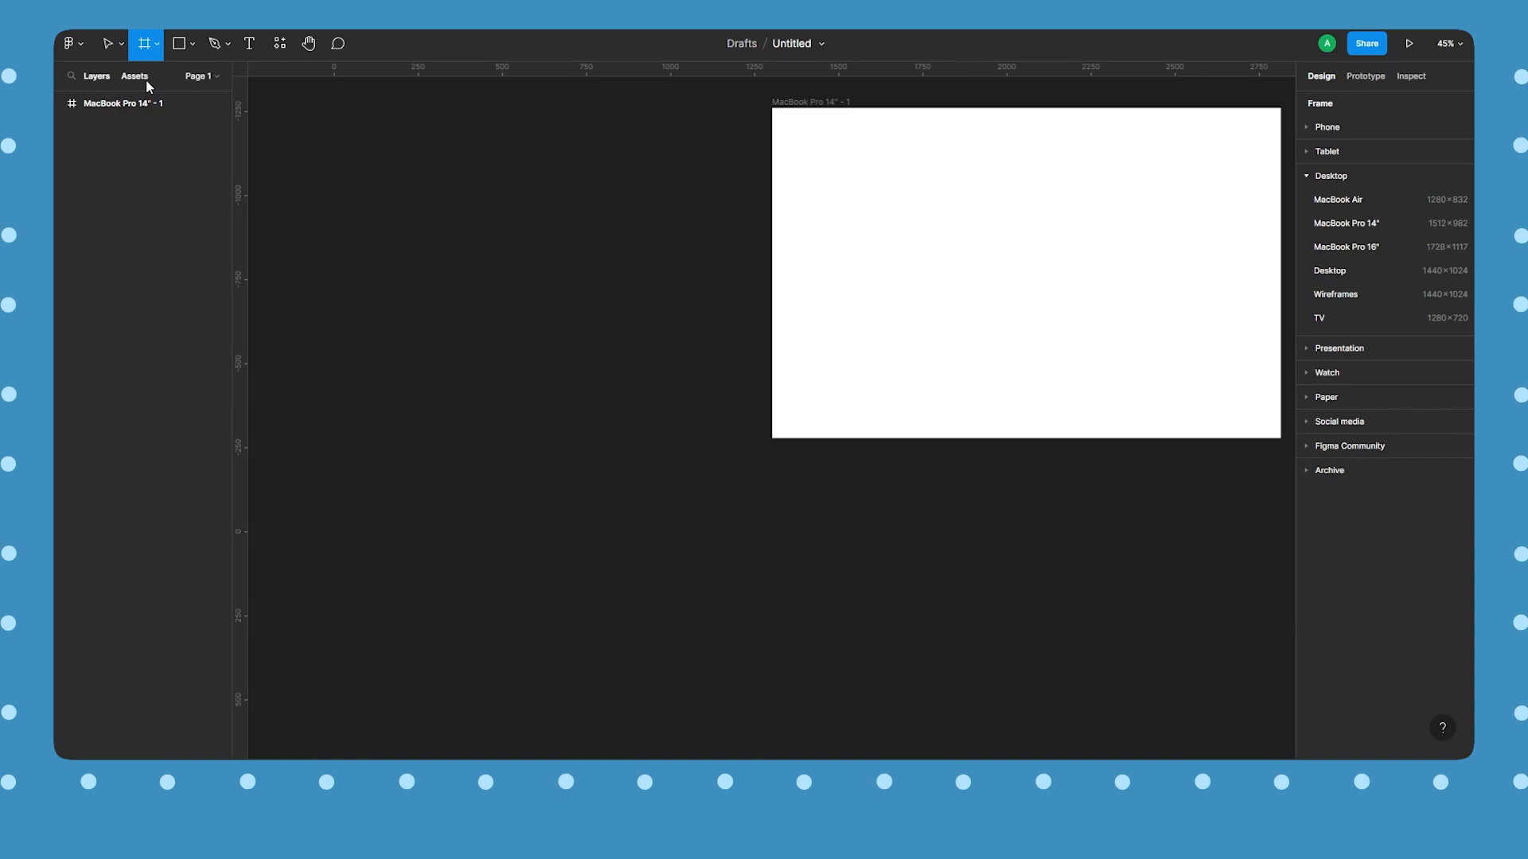
pyautogui.click(626, 570)
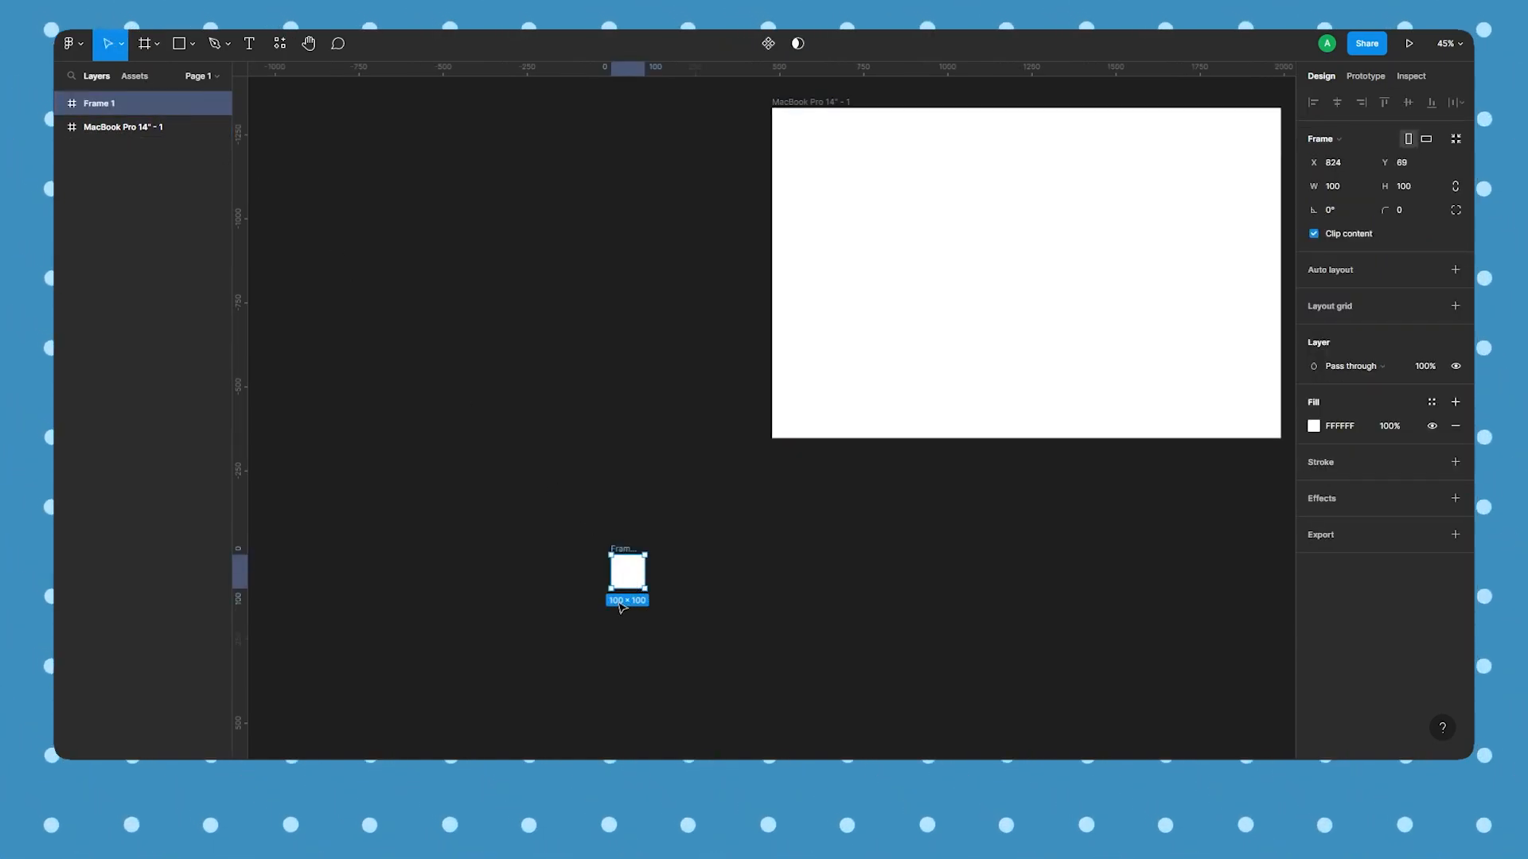
pyautogui.scroll(10, 636, 592)
pyautogui.moveTo(654, 461); pyautogui.dragTo(752, 447)
pyautogui.click(970, 339)
pyautogui.scroll(-5, 935, 365)
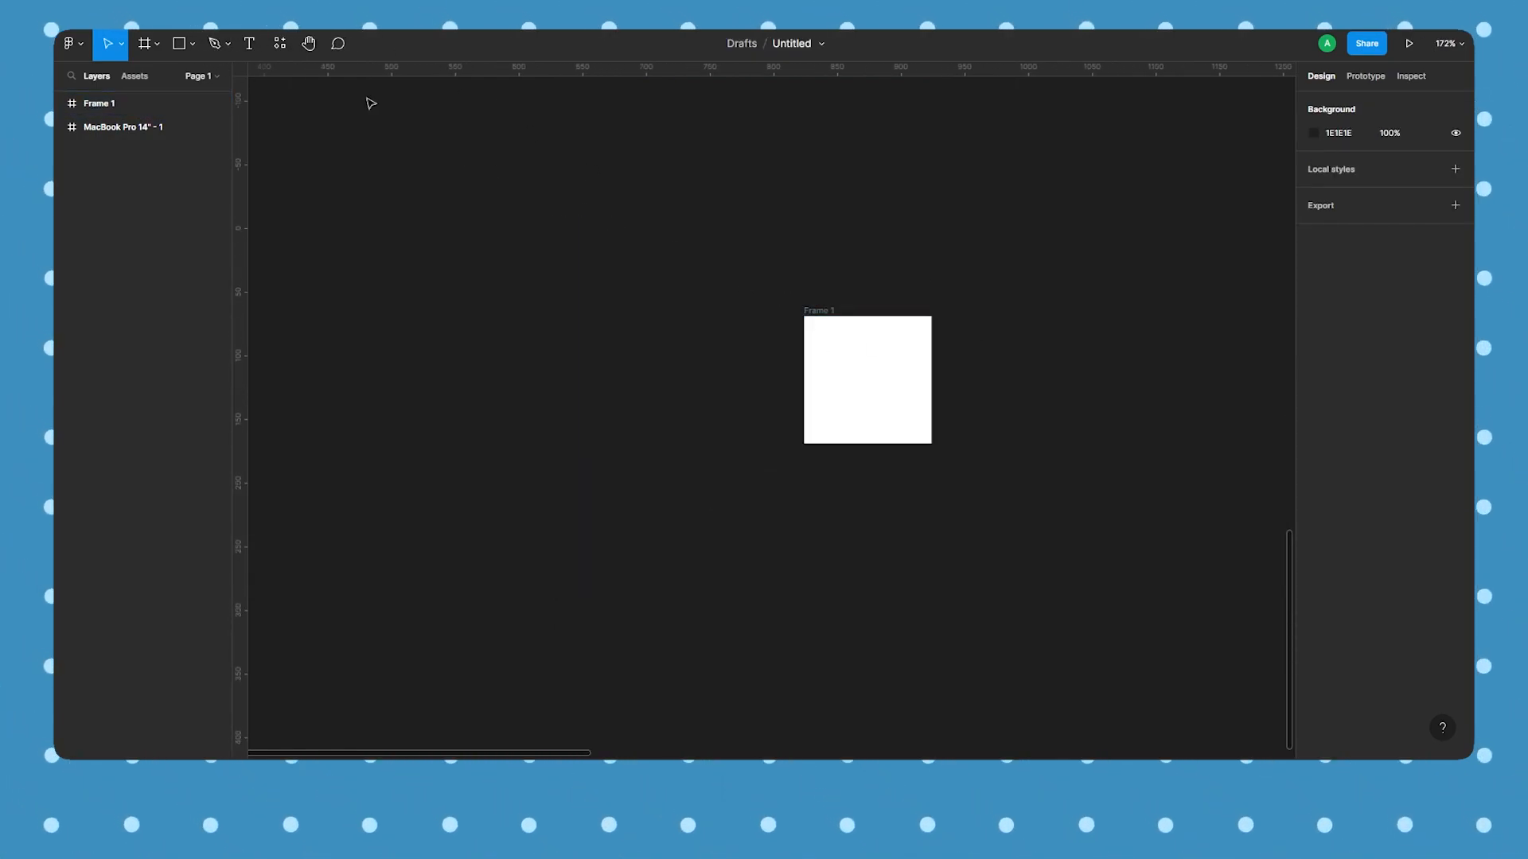
# Draw a zigzag line with nine peaks using the Pen tool, about 391 wide and 31 high, left of the small frame
pyautogui.click(215, 46)
pyautogui.moveTo(604, 416); pyautogui.dragTo(996, 330)
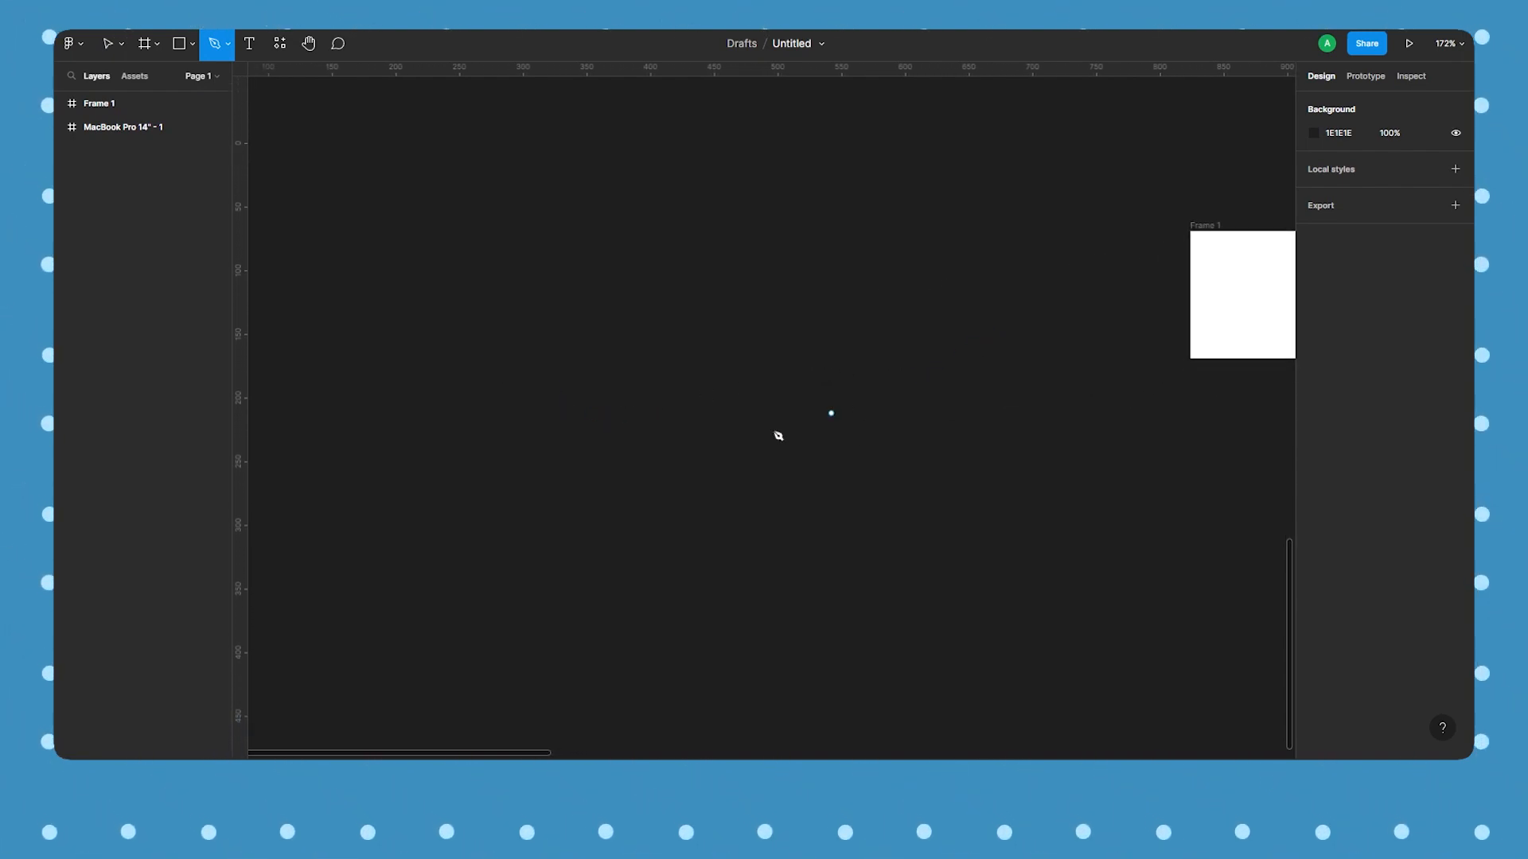
pyautogui.click(473, 407)
pyautogui.click(529, 408)
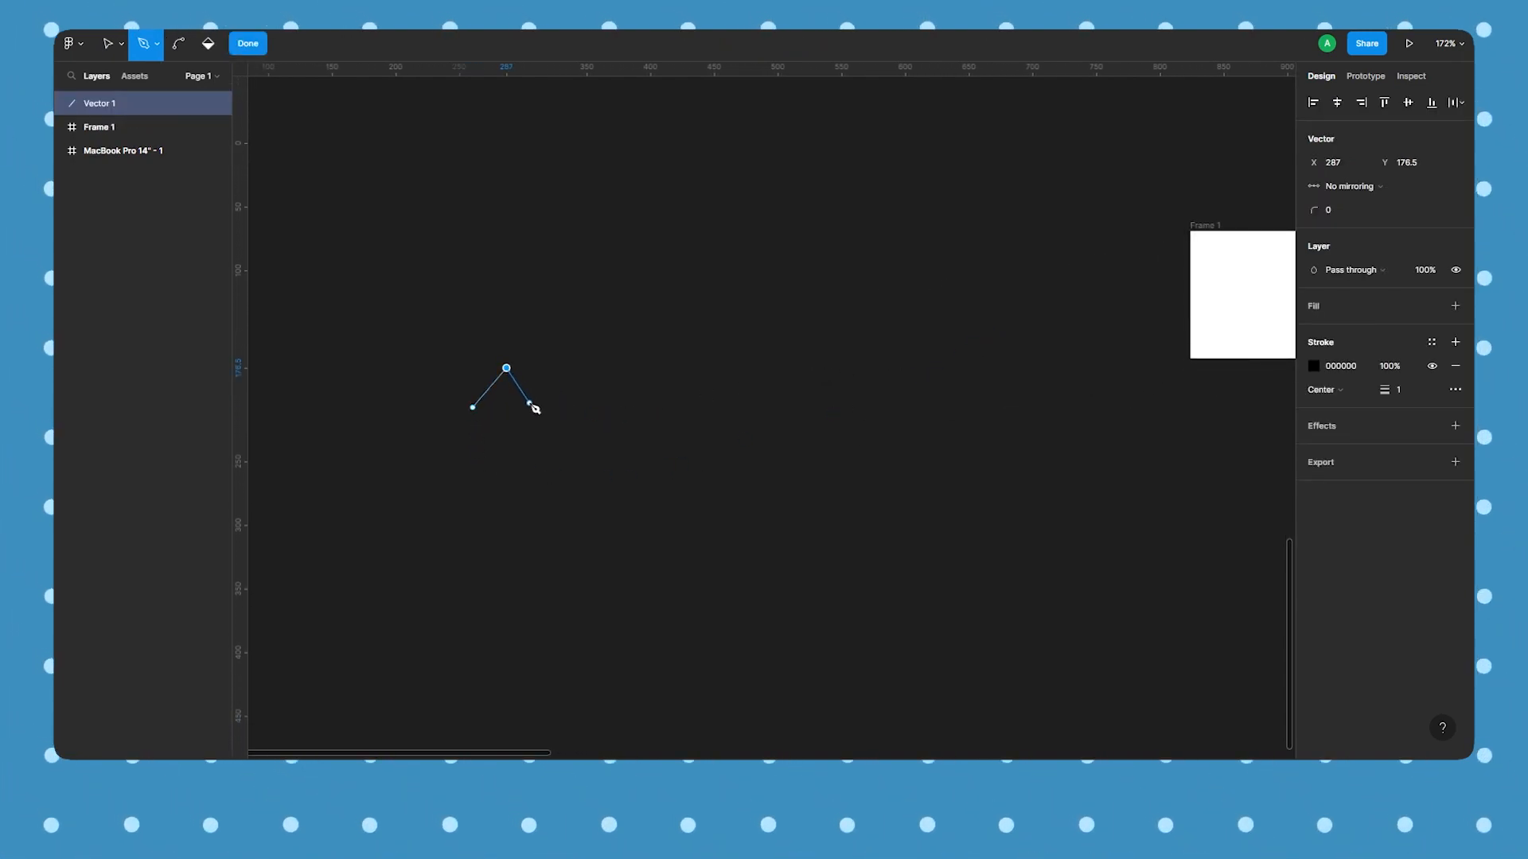
pyautogui.click(561, 368)
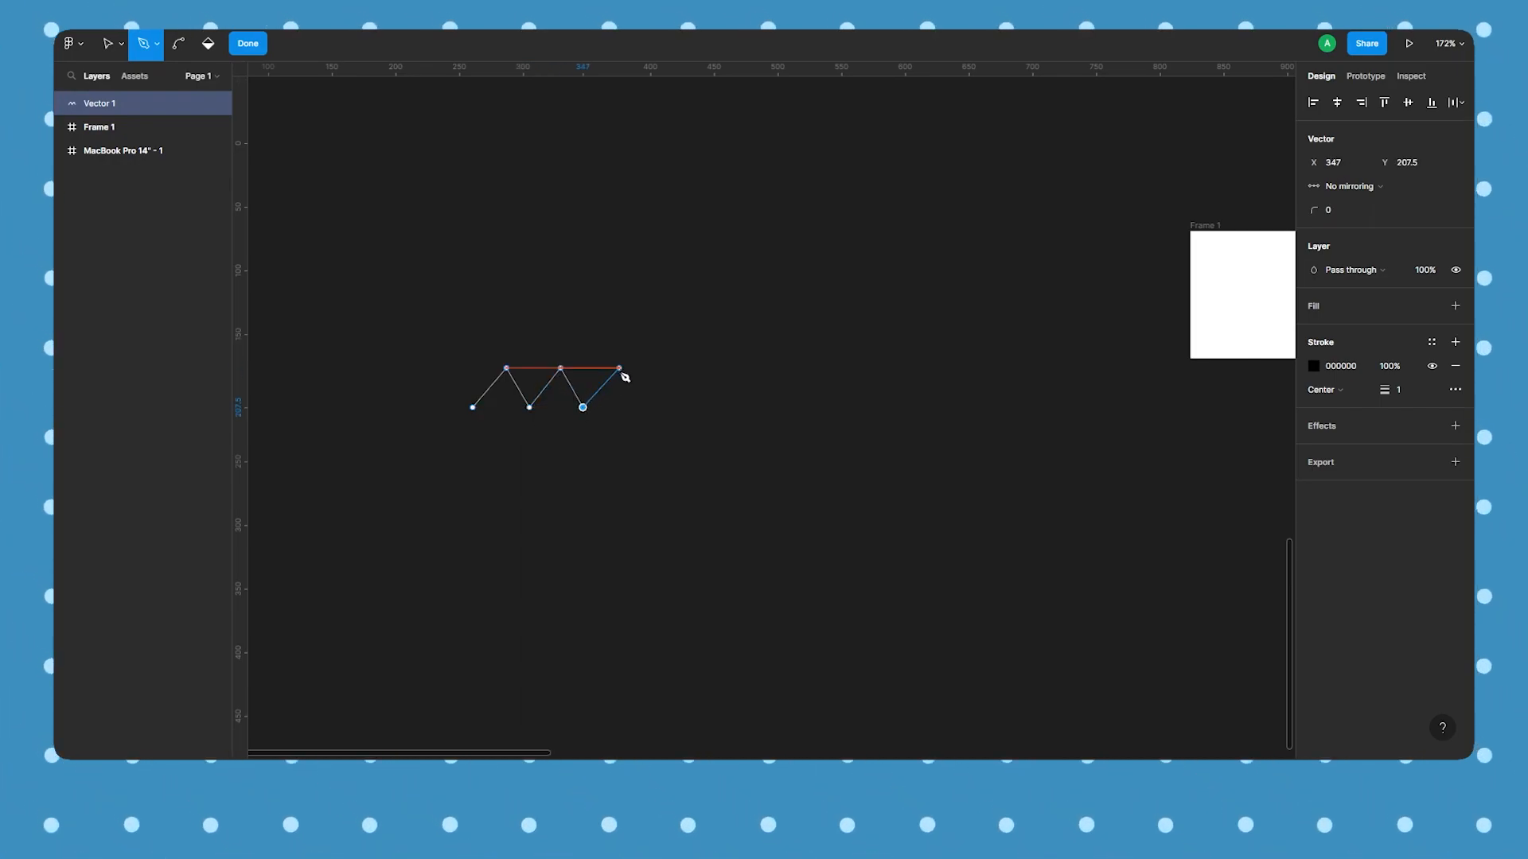
pyautogui.click(616, 367)
pyautogui.click(638, 408)
pyautogui.click(669, 367)
pyautogui.click(723, 368)
pyautogui.click(746, 407)
pyautogui.click(775, 368)
pyautogui.click(801, 407)
pyautogui.click(826, 368)
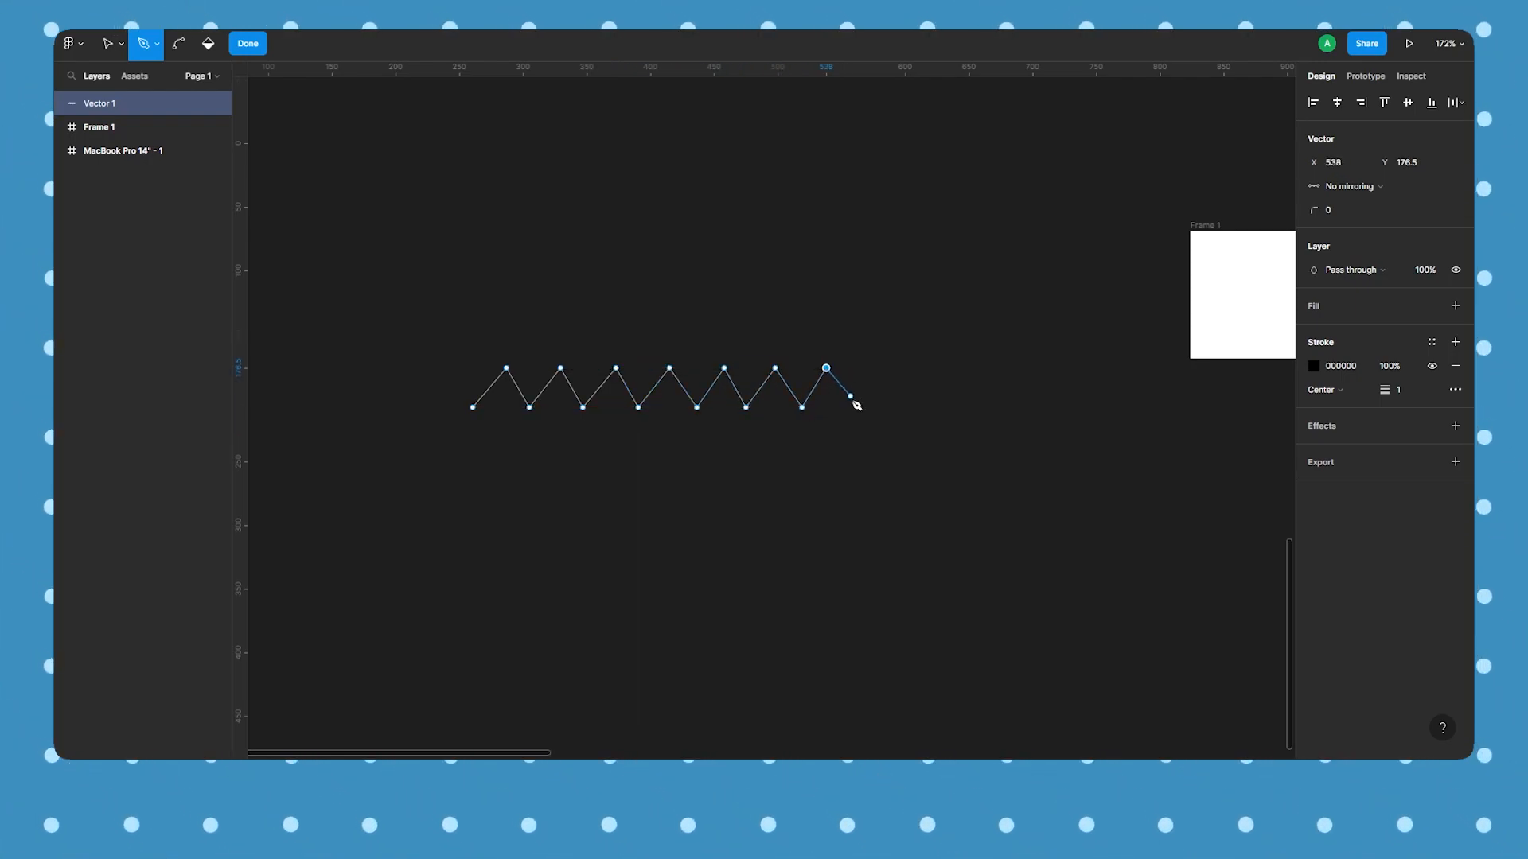
pyautogui.click(853, 407)
pyautogui.click(886, 367)
pyautogui.click(911, 408)
pyautogui.click(970, 408)
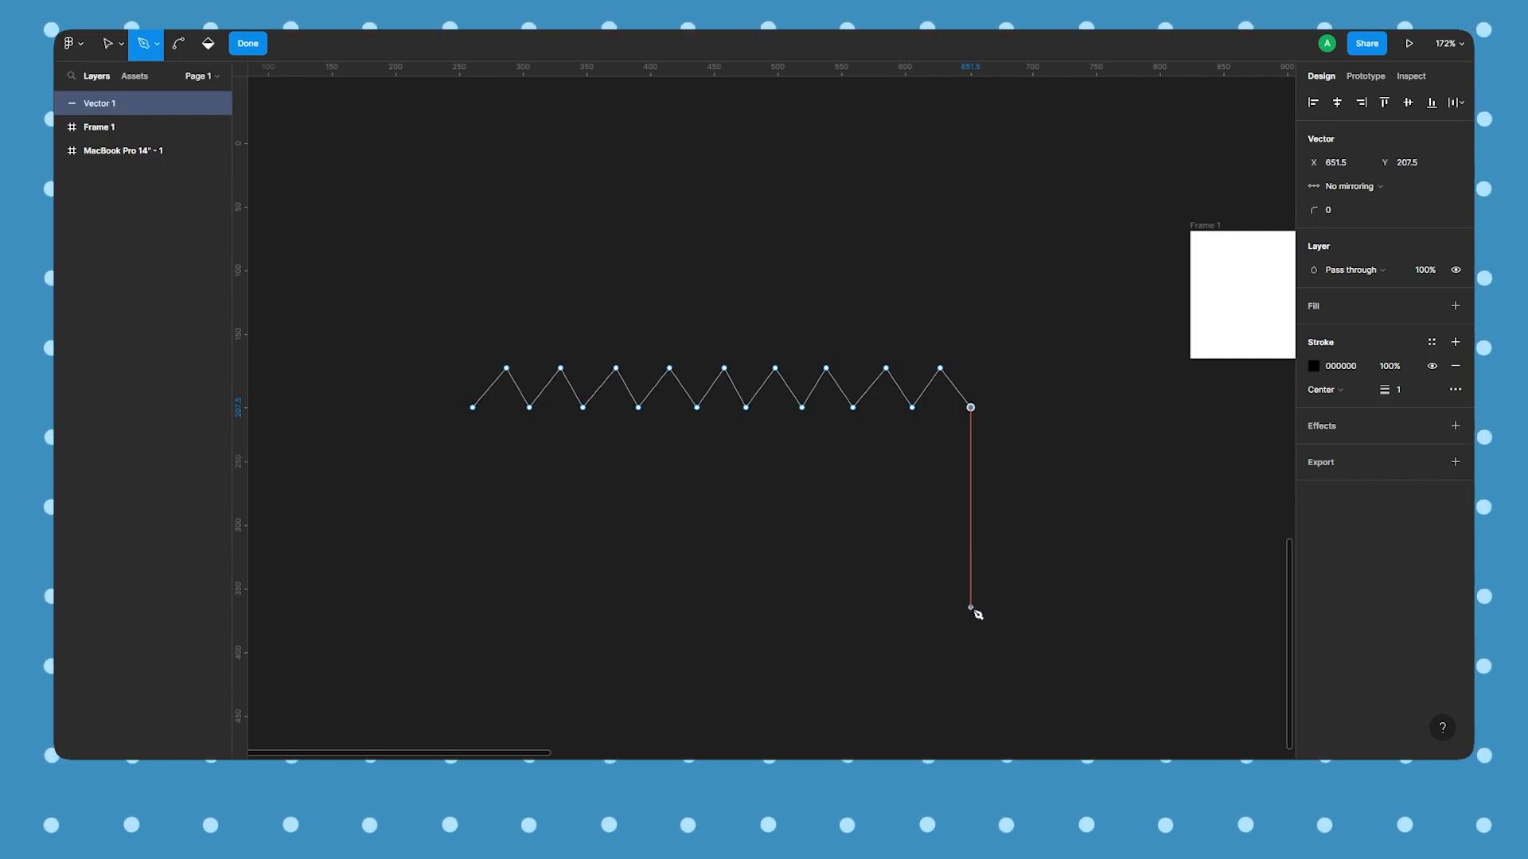
# Close the zigzag path with straight vertical sides and a flat base, making the shape about 391 × 206
pyautogui.click(473, 630)
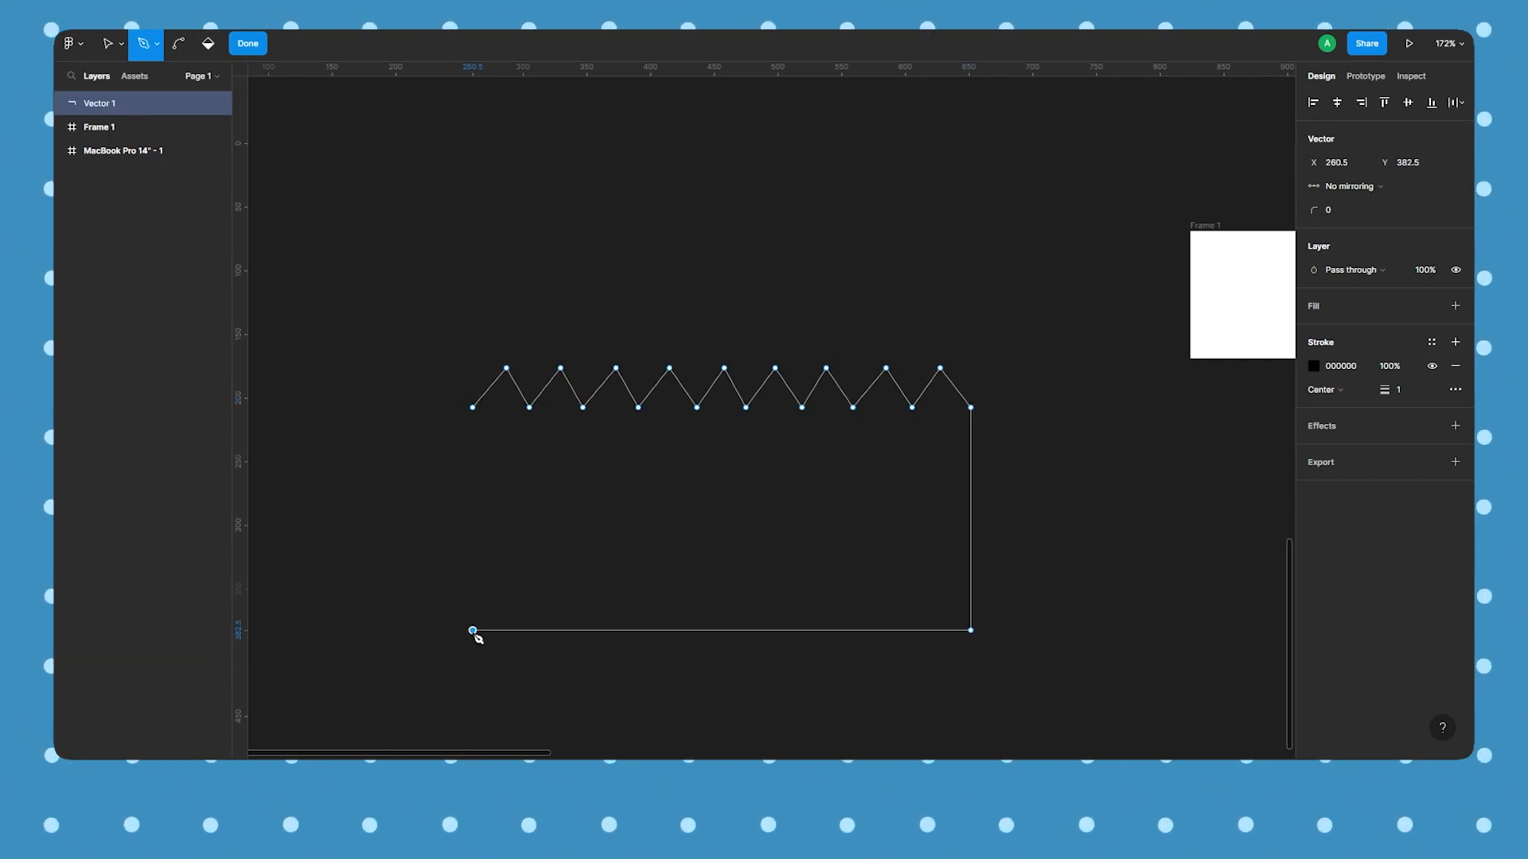
pyautogui.click(473, 407)
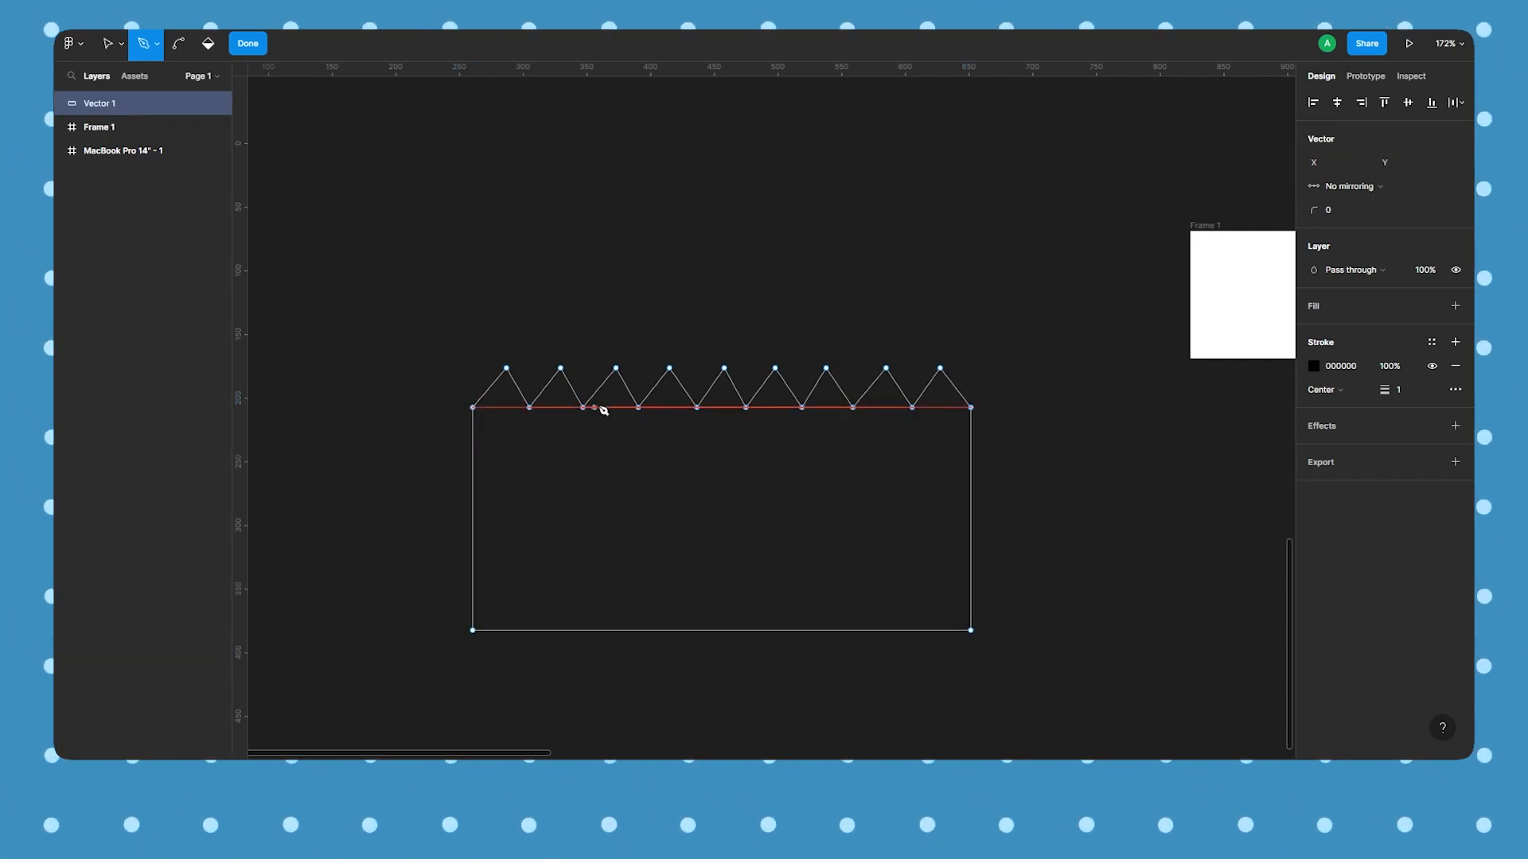
pyautogui.click(885, 369)
pyautogui.rightClick(831, 287)
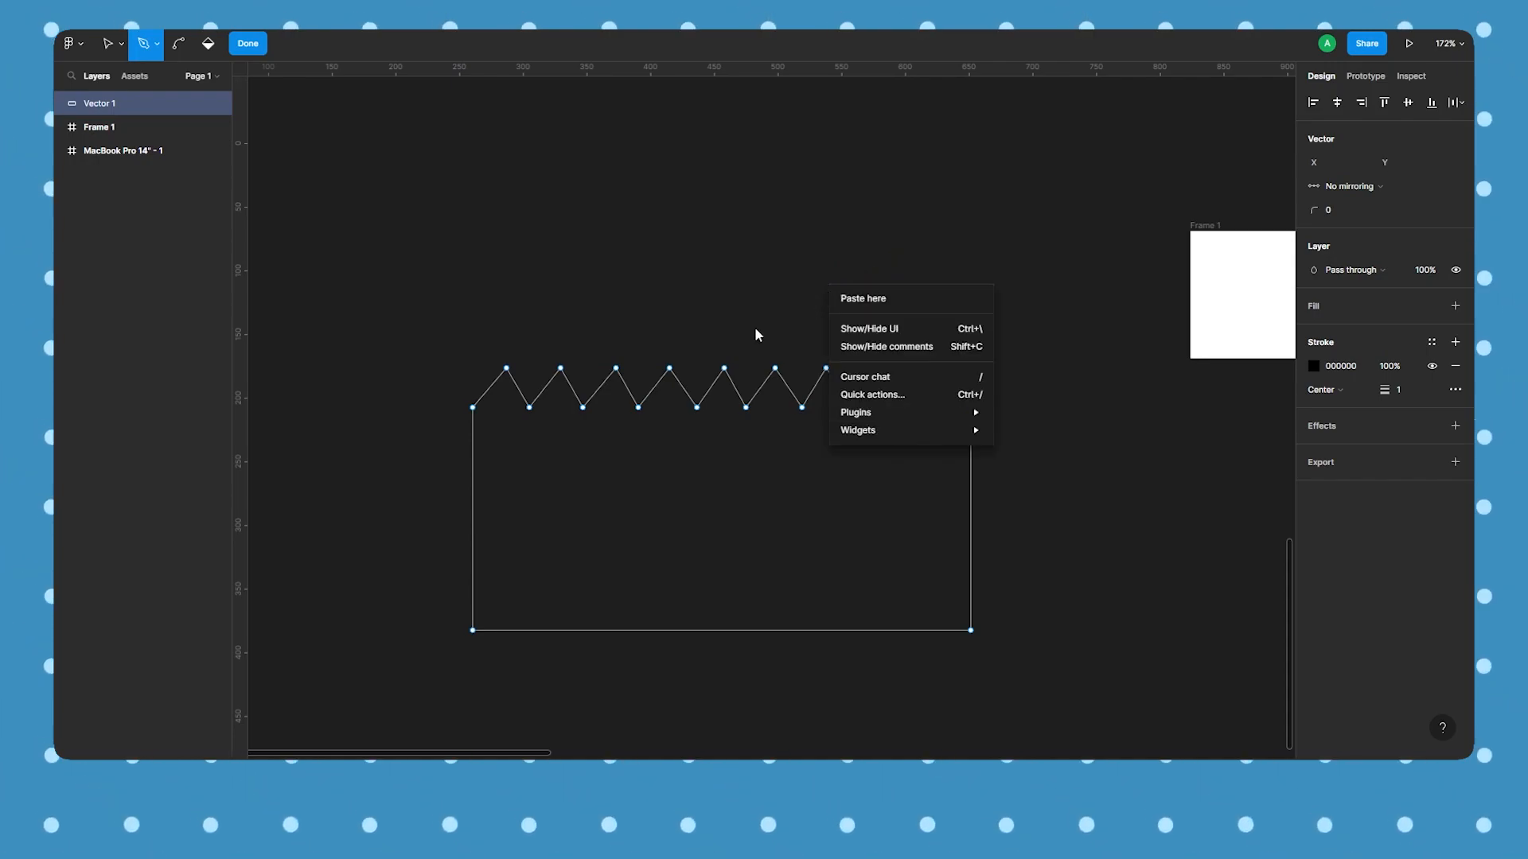
# Fill the closed zigzag shape with the Paint bucket and finish the vector editing
pyautogui.click(205, 45)
pyautogui.click(205, 45)
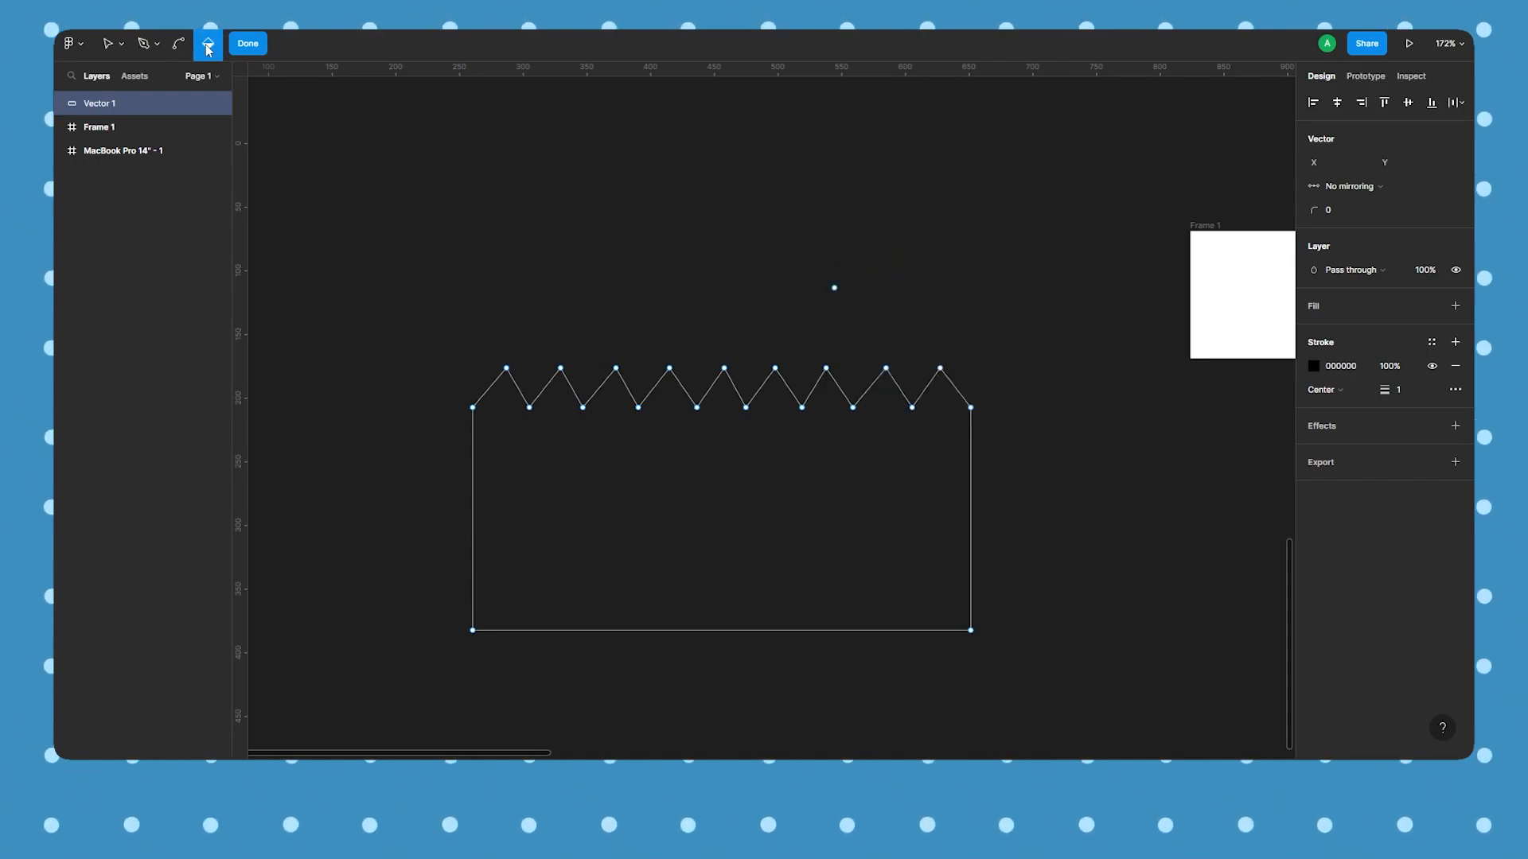
pyautogui.click(595, 426)
pyautogui.click(596, 434)
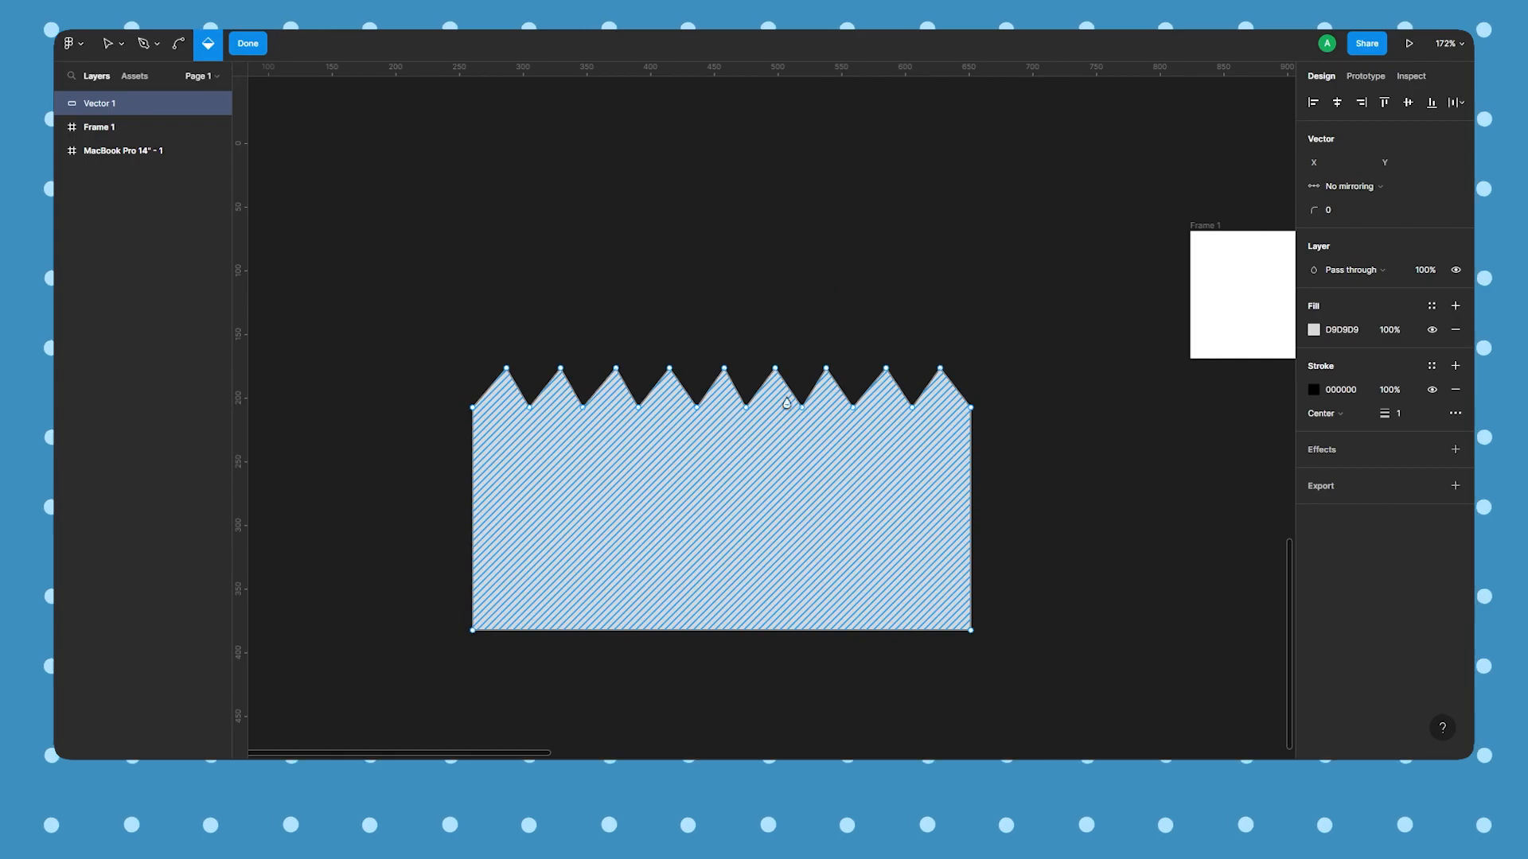
pyautogui.click(251, 49)
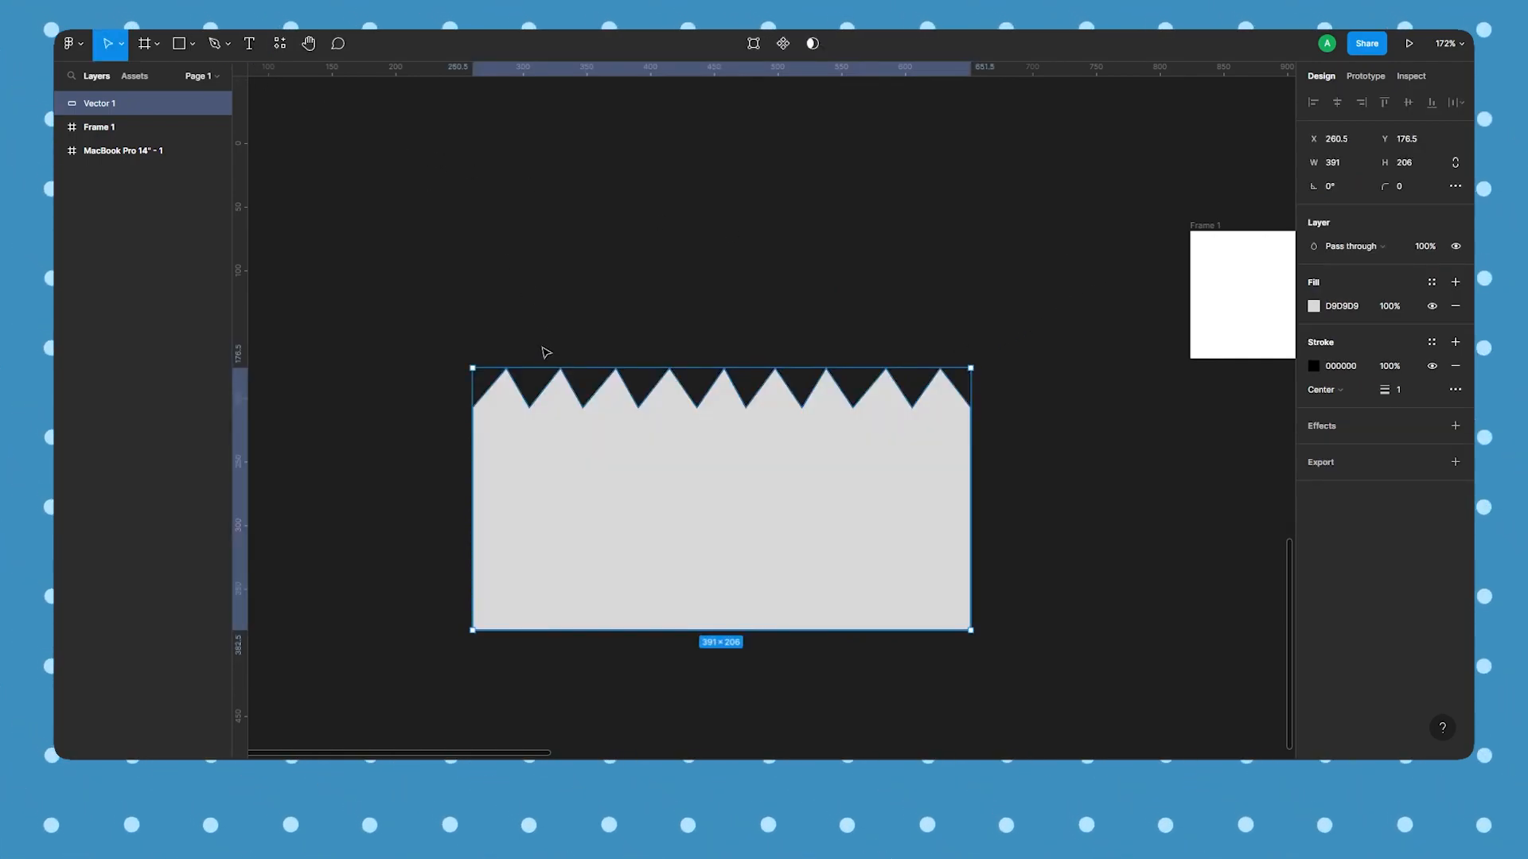
# Round all points of the zigzag shape with a corner radius of 10 and remove its stroke
pyautogui.click(439, 326)
pyautogui.doubleClick(528, 443)
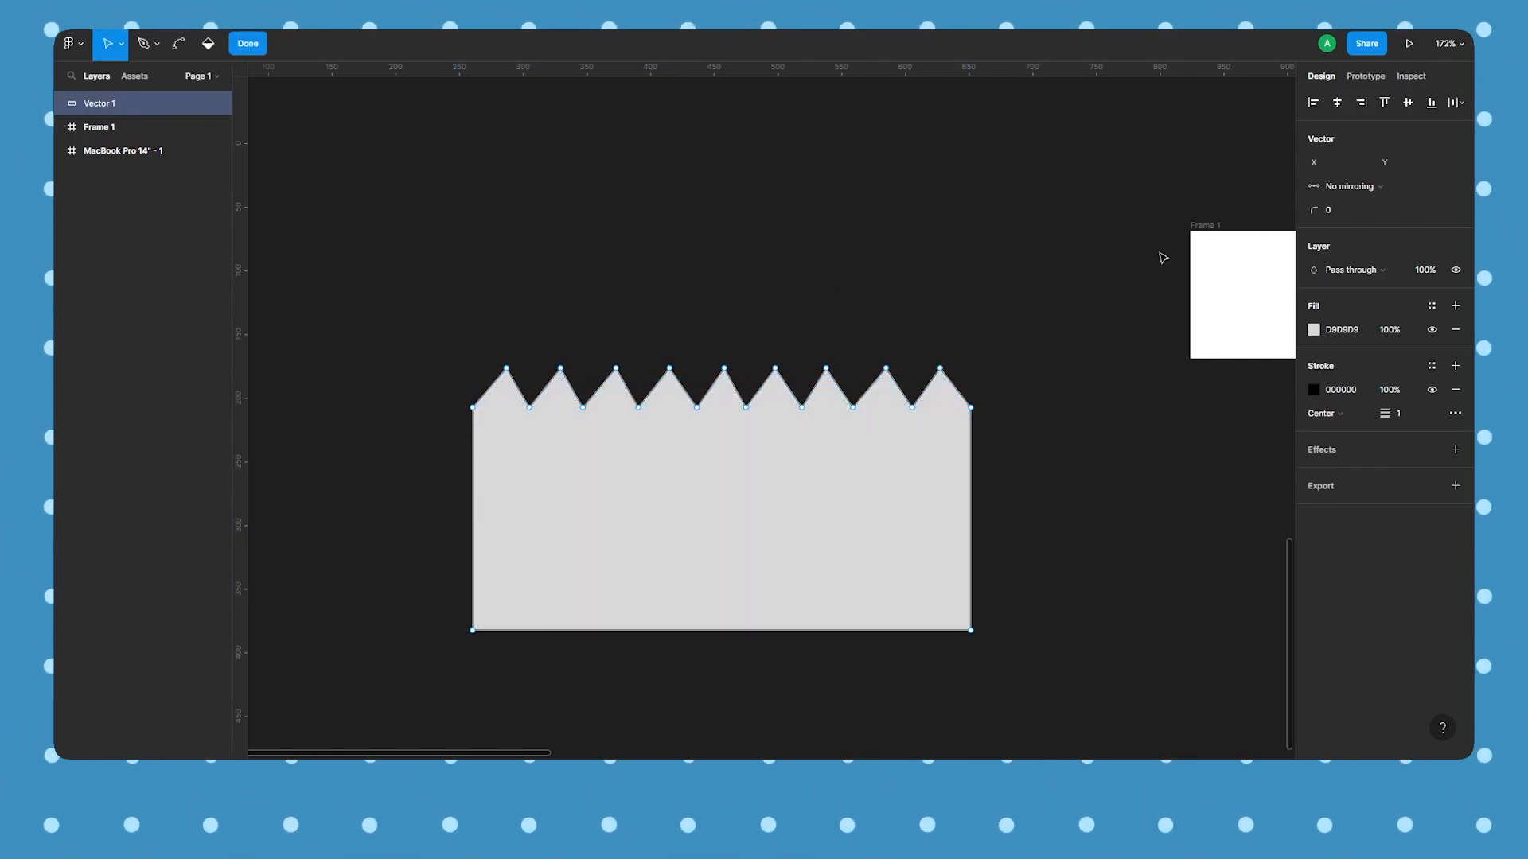
pyautogui.click(1334, 210)
pyautogui.write('10')
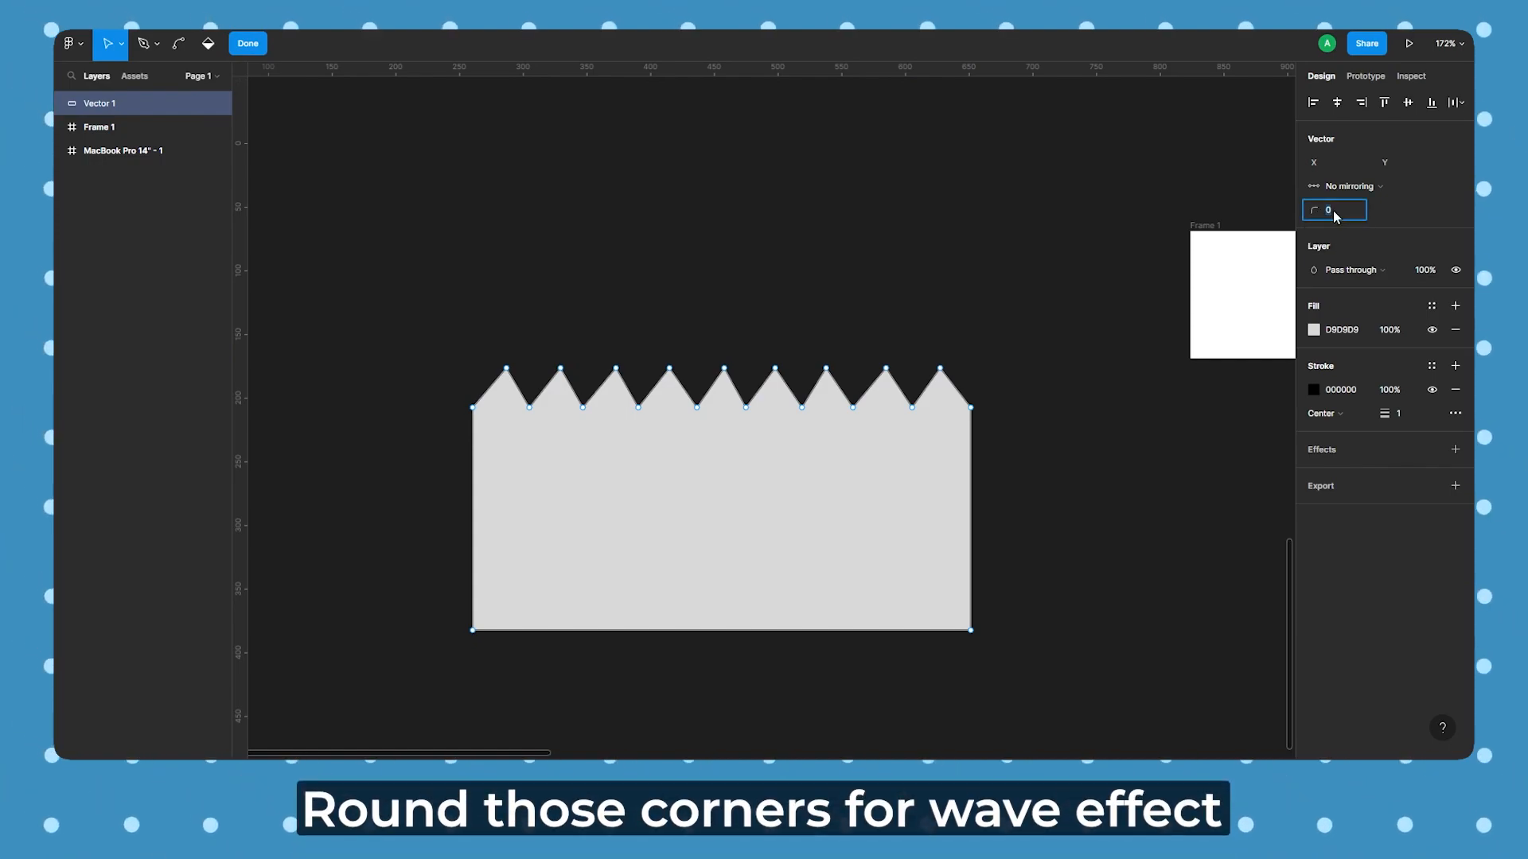
pyautogui.press('Return')
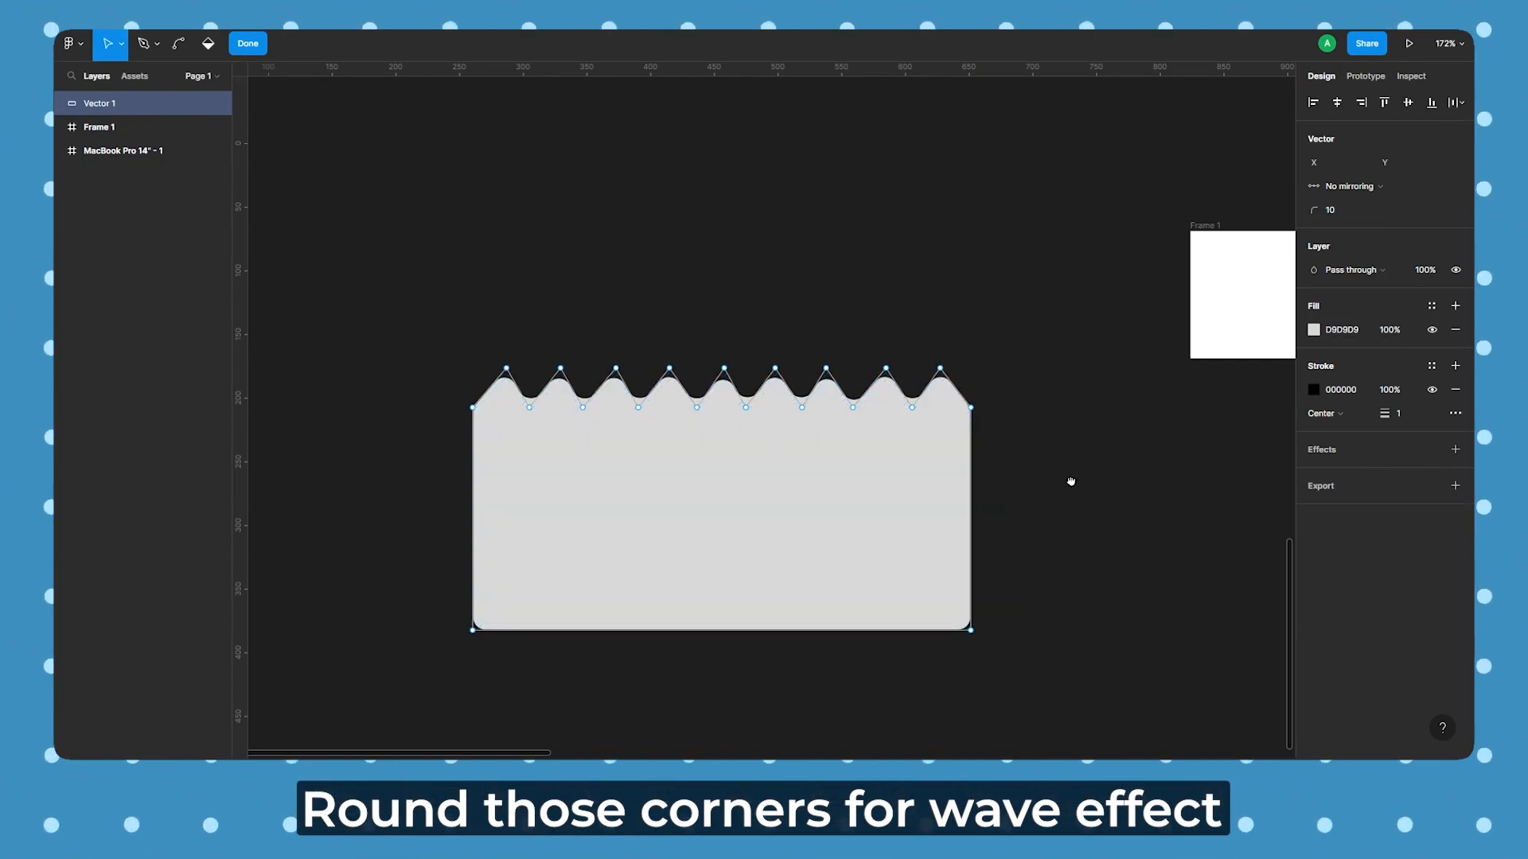
pyautogui.hscroll(3, 1077, 488)
pyautogui.scroll(-1, 1077, 488)
pyautogui.press('Escape')
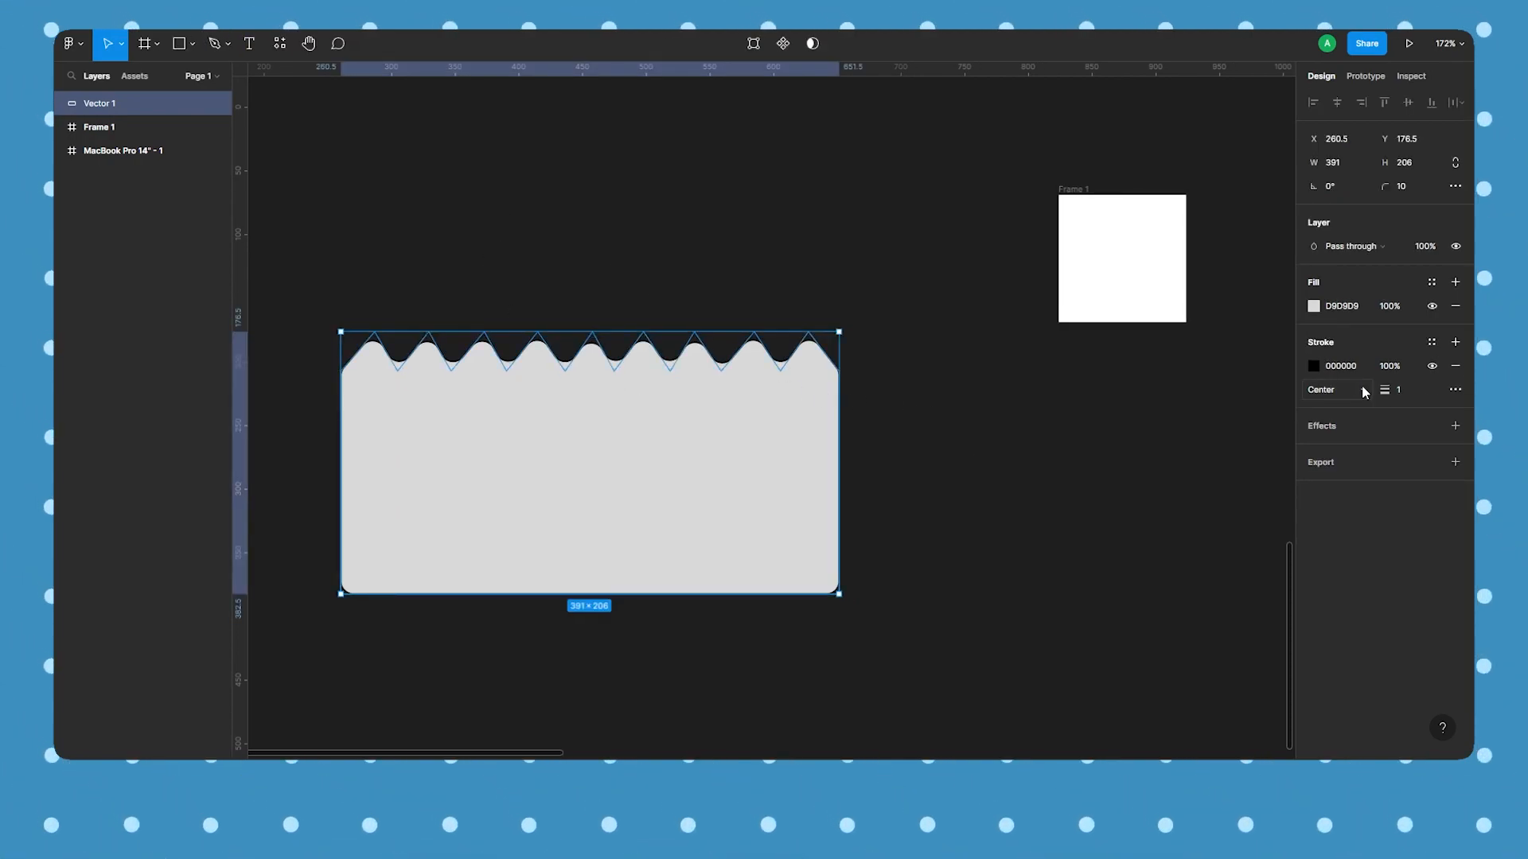
pyautogui.click(1459, 369)
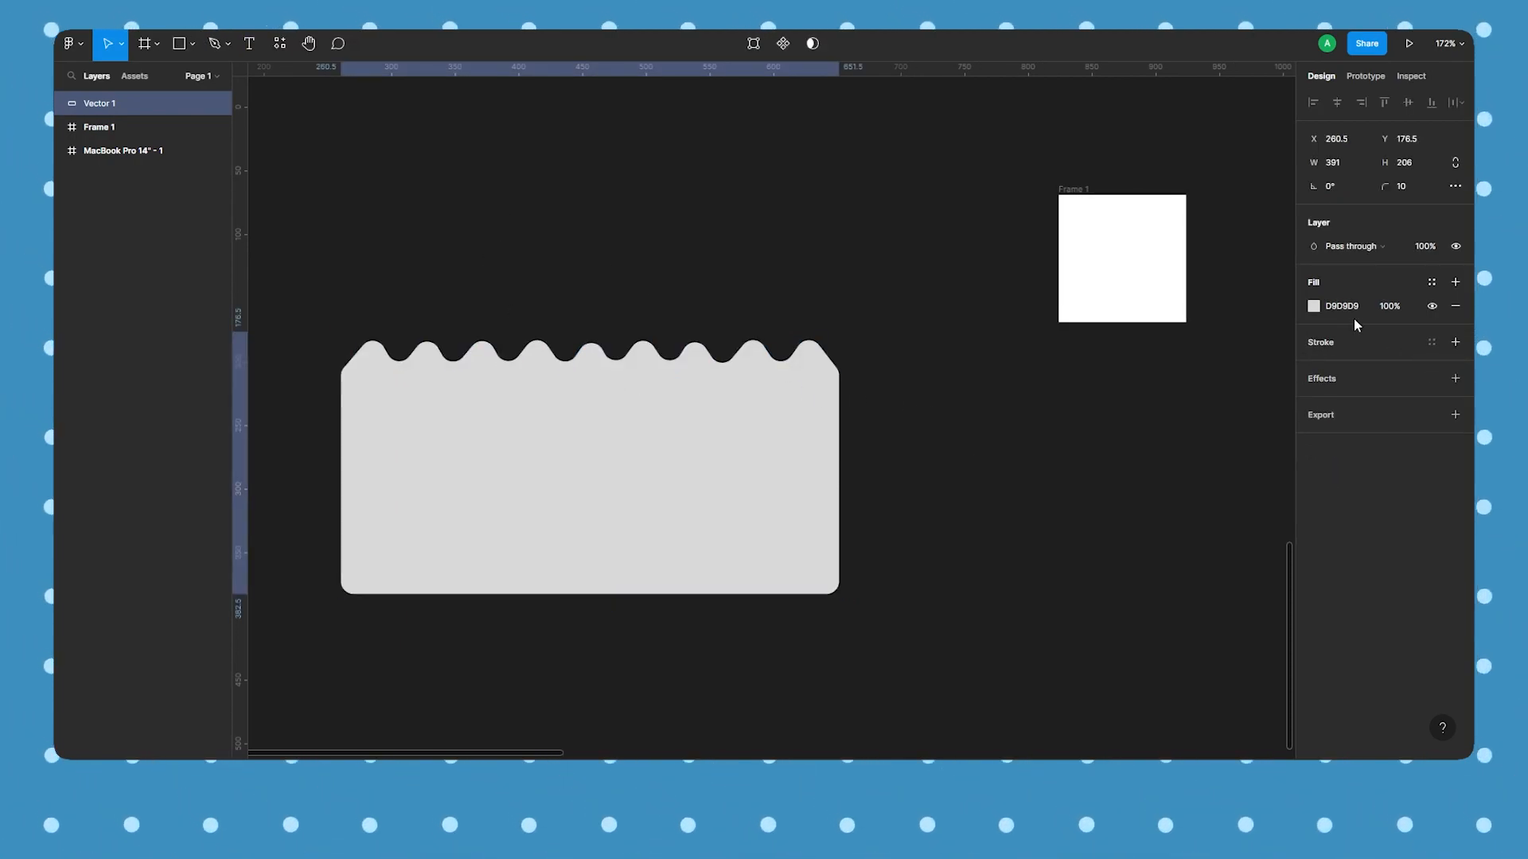
# Give the wavy shape a linear gradient fill from red FF0000 at the top to black 000000 at the base
pyautogui.click(1314, 308)
pyautogui.click(1265, 338)
pyautogui.click(1135, 351)
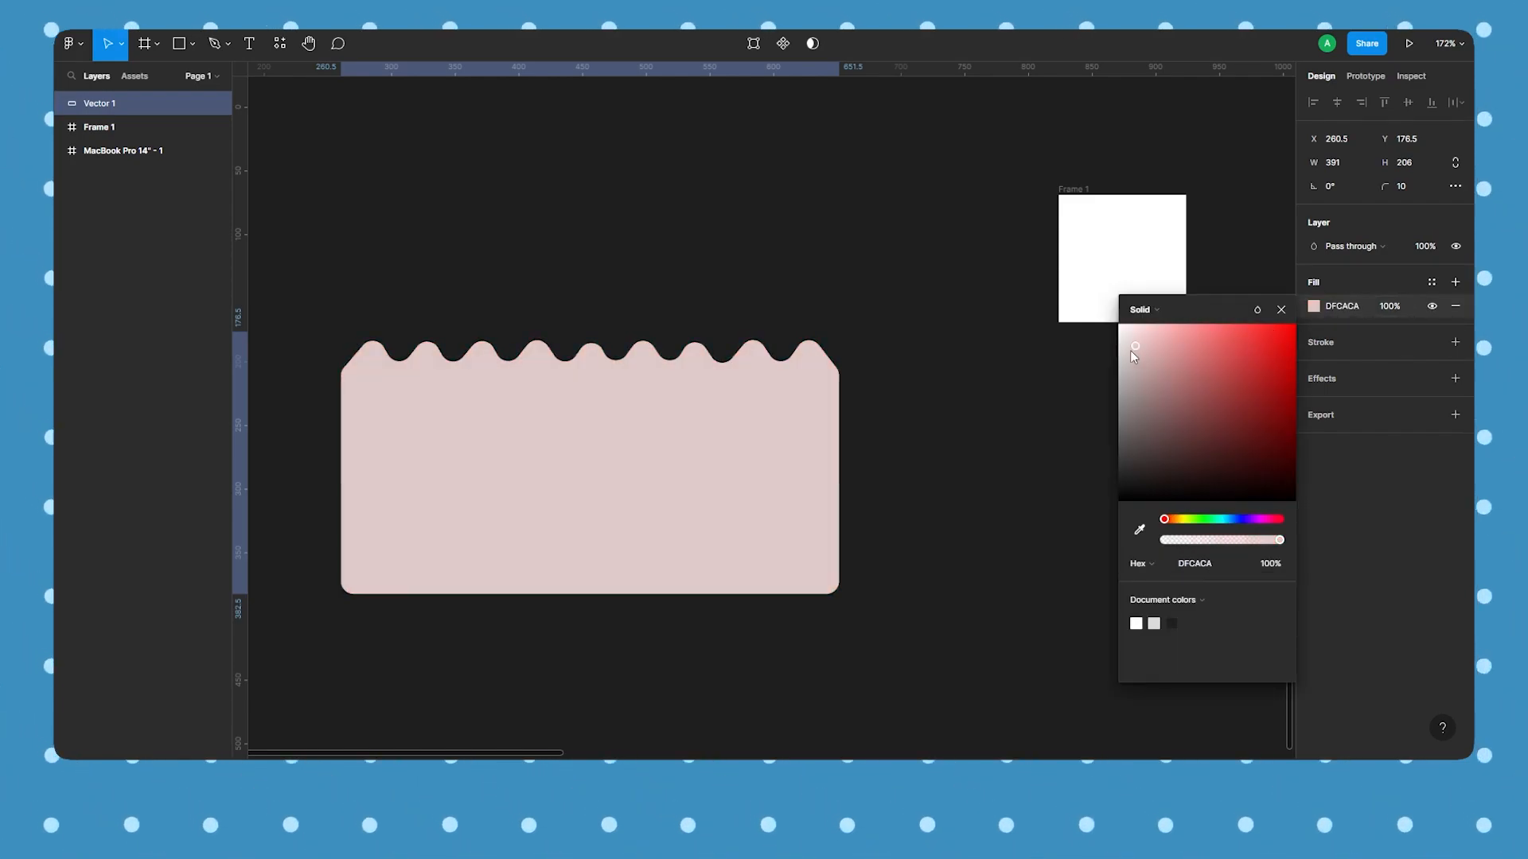
pyautogui.click(1143, 310)
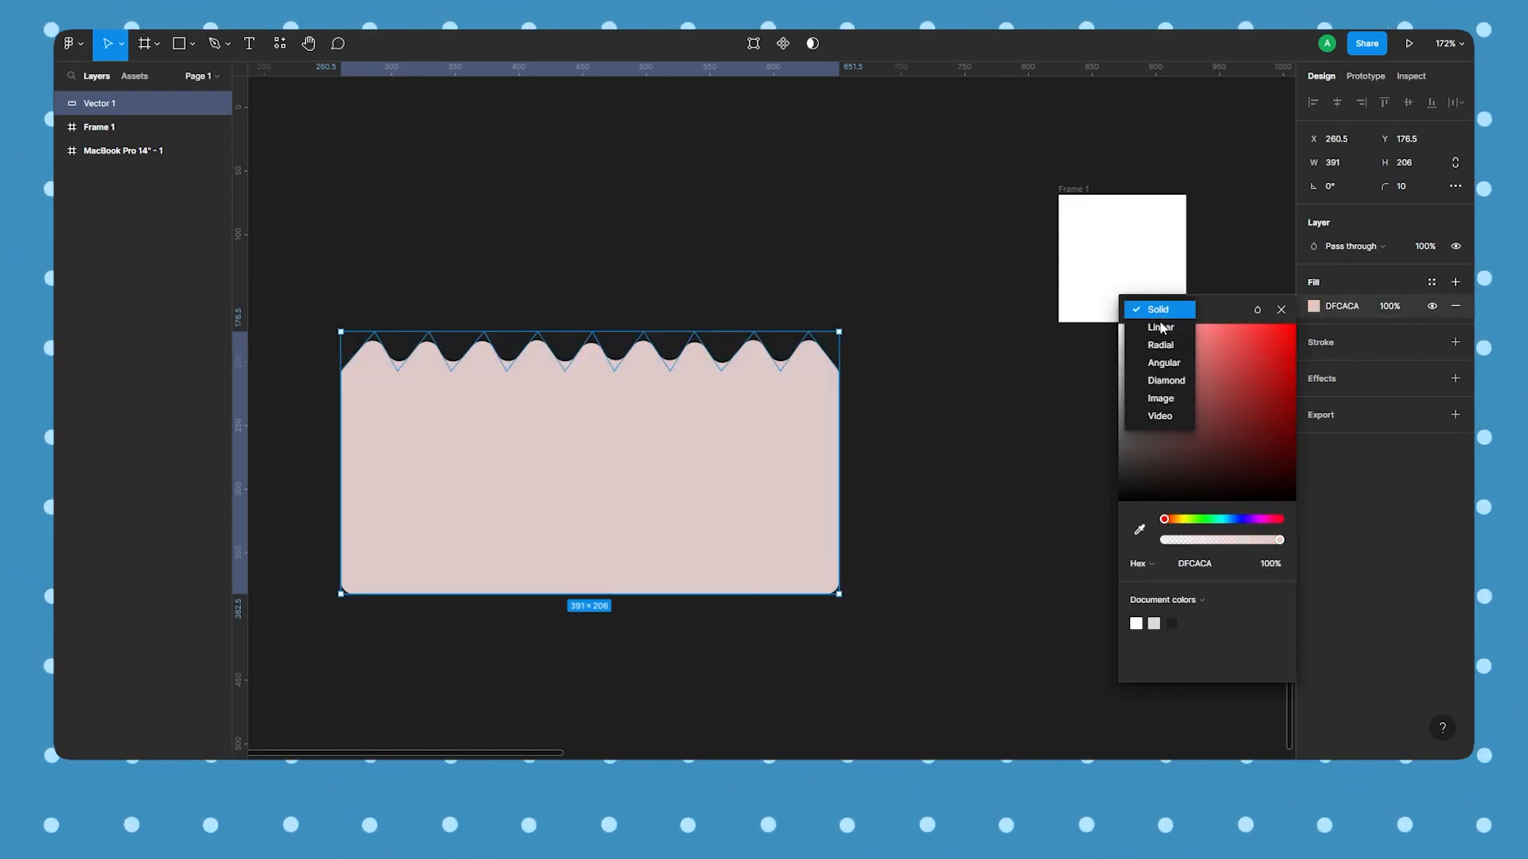
pyautogui.click(1160, 327)
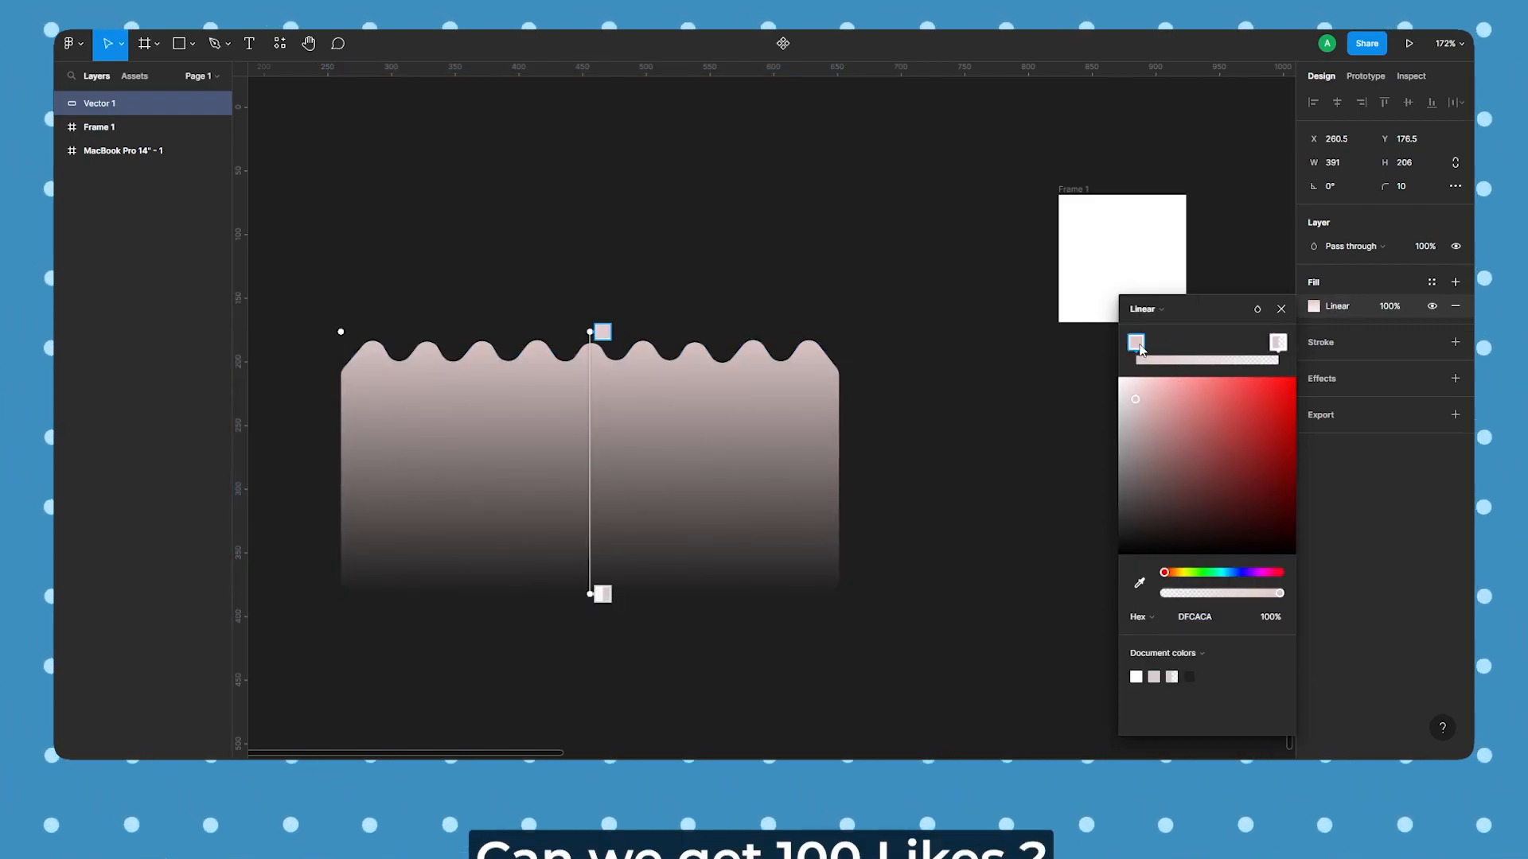
pyautogui.moveTo(1202, 402); pyautogui.dragTo(1308, 390)
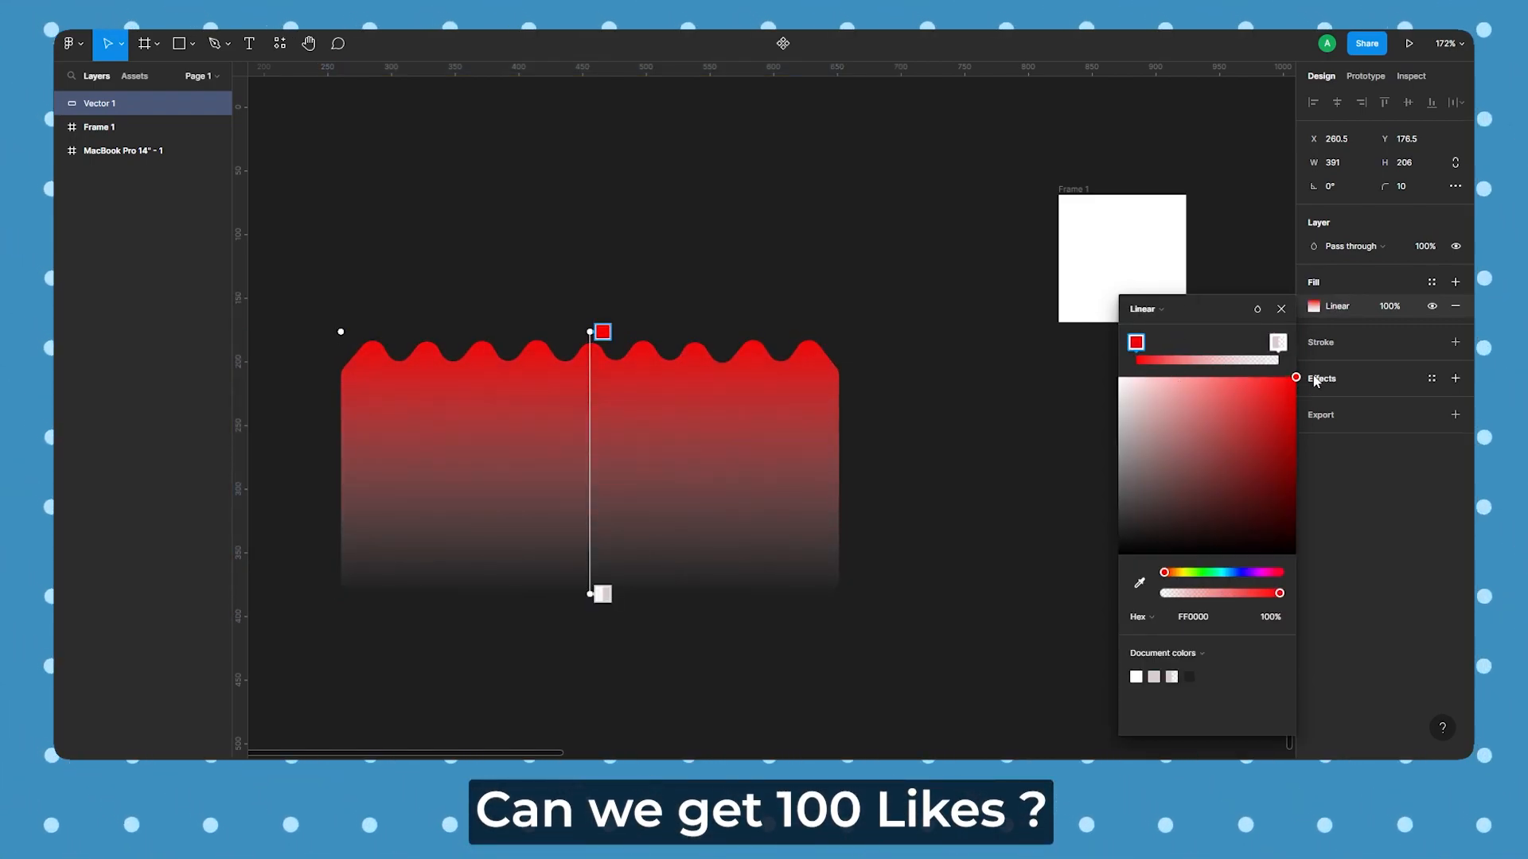
pyautogui.click(1278, 344)
pyautogui.moveTo(1140, 405)
pyautogui.mouseDown()
pyautogui.moveTo(1117, 580)
pyautogui.moveTo(1289, 599)
pyautogui.mouseUp()
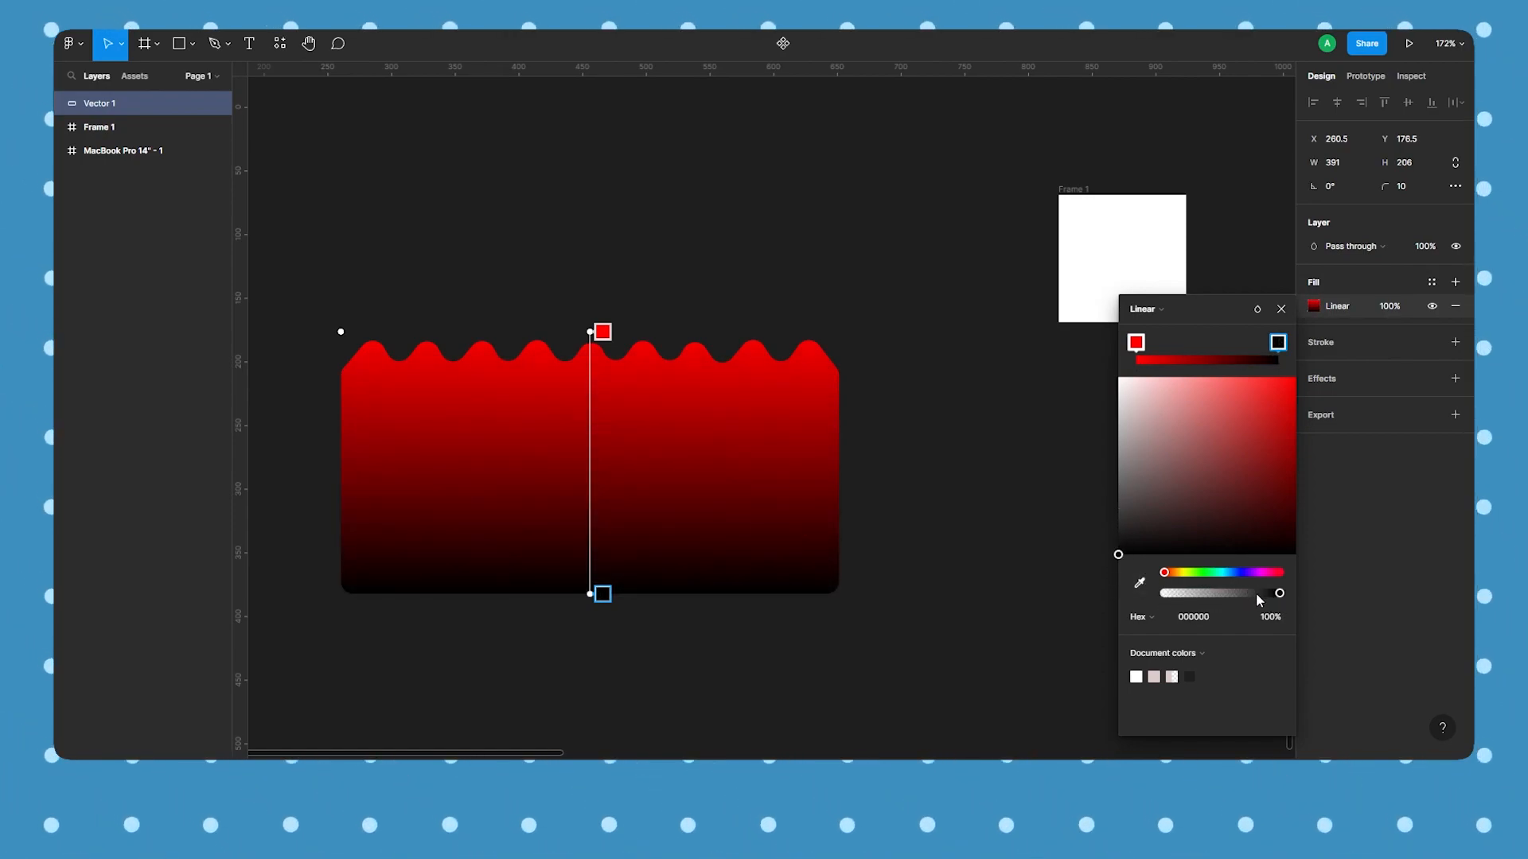
pyautogui.click(1283, 311)
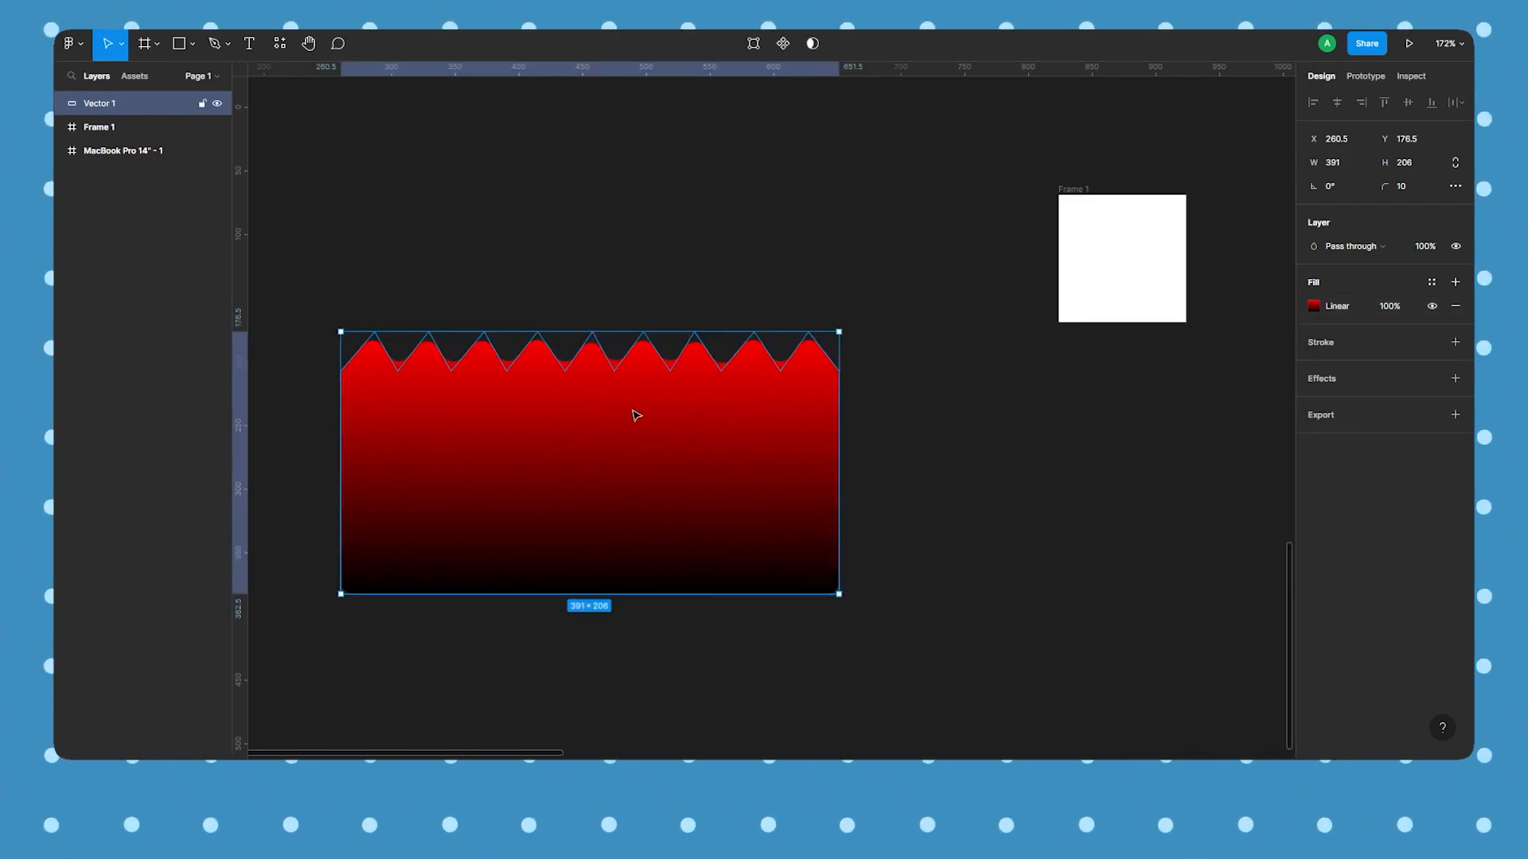
# Duplicate the wavy shape to about X 281, Y 82, and change the copy's gradient to dark red ending in 2E2E2E
pyautogui.moveTo(576, 426); pyautogui.dragTo(603, 309)
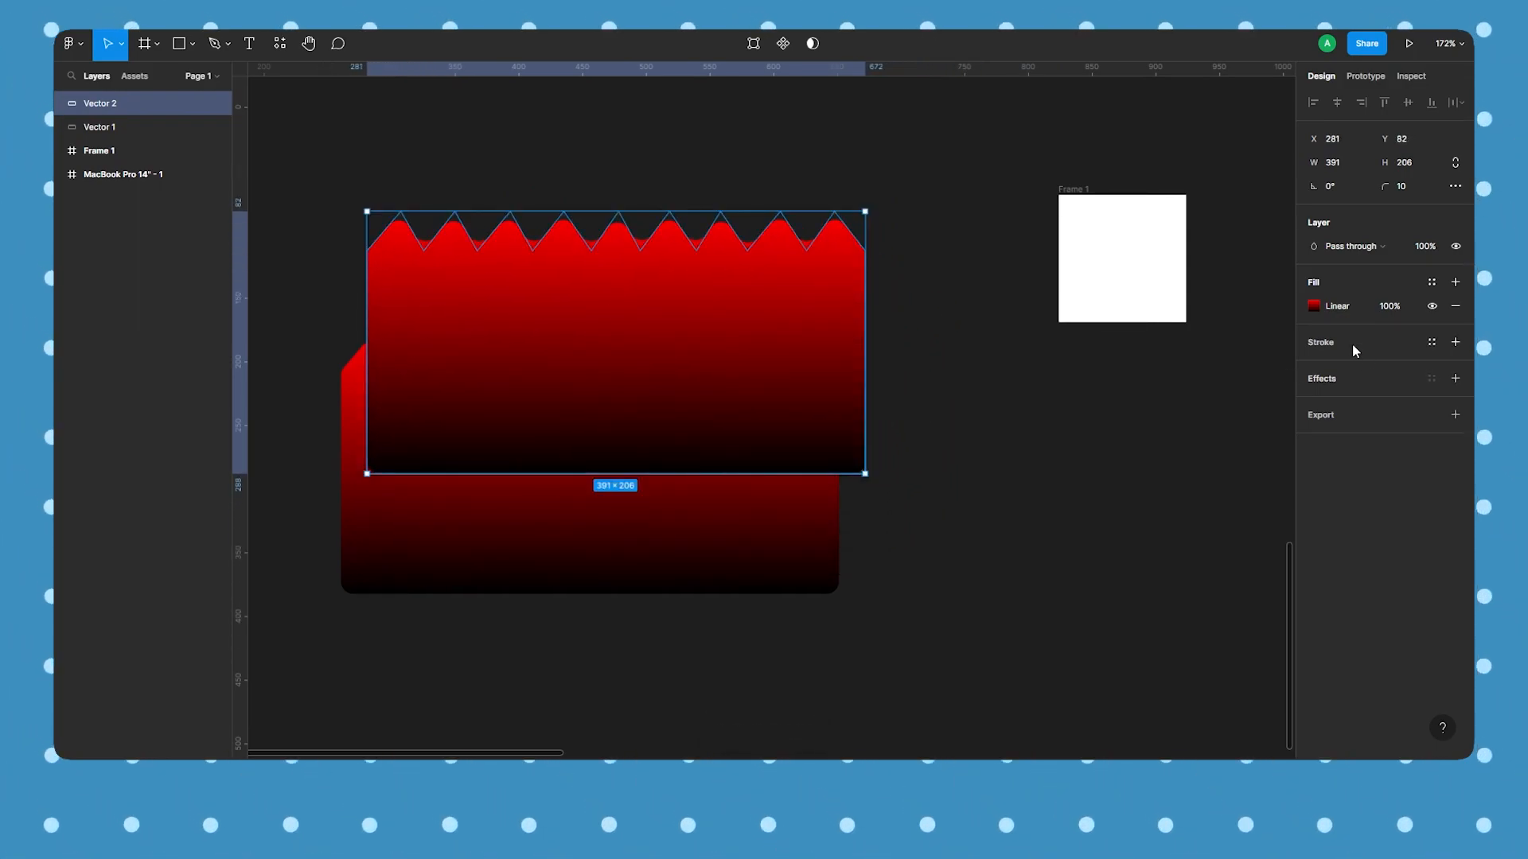
pyautogui.click(1313, 306)
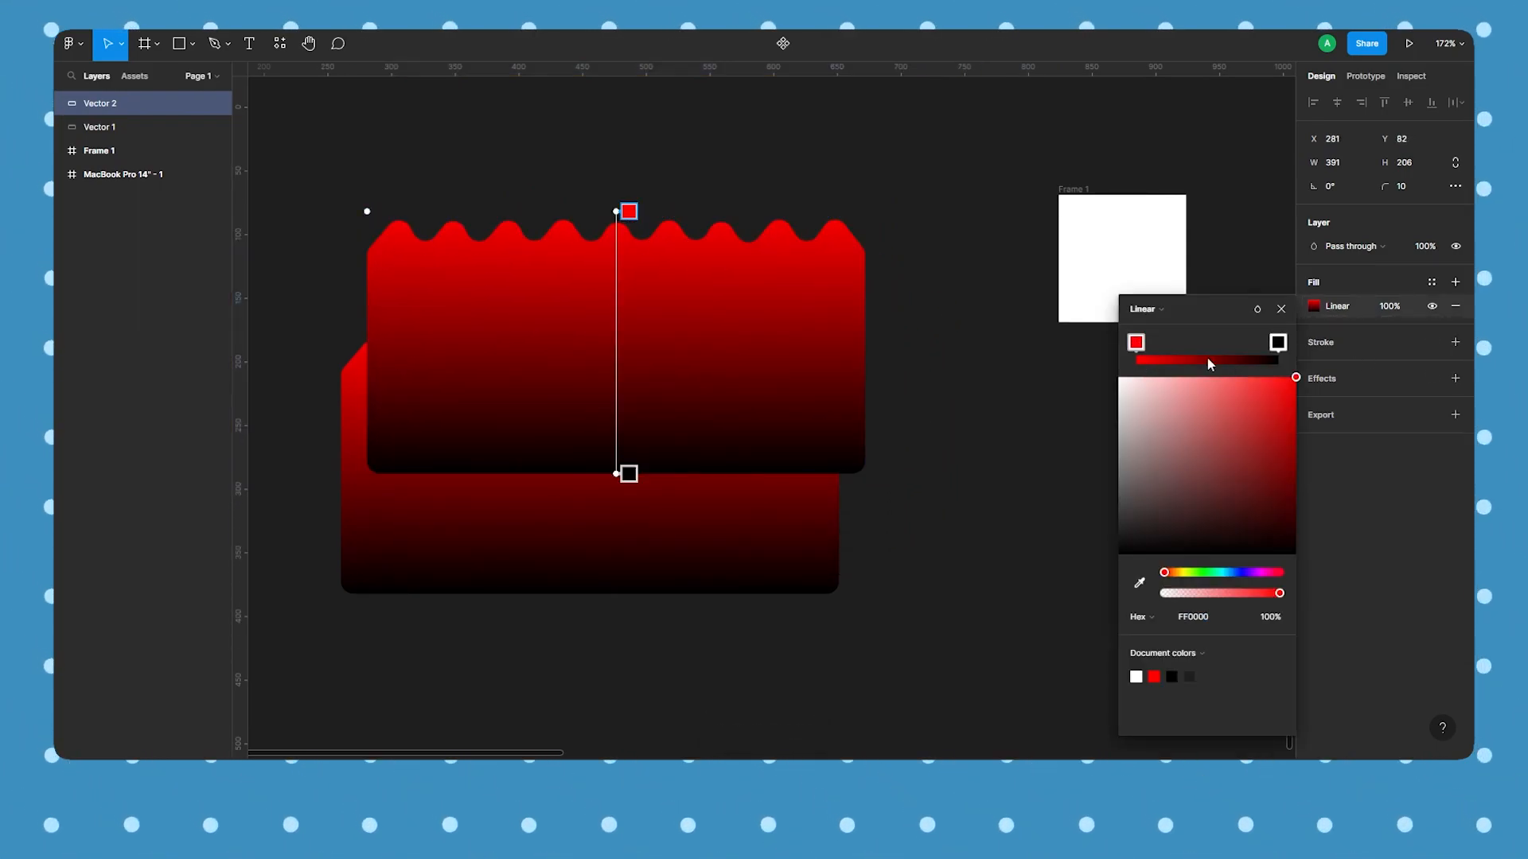
pyautogui.moveTo(1294, 380); pyautogui.dragTo(1305, 438)
pyautogui.click(1278, 344)
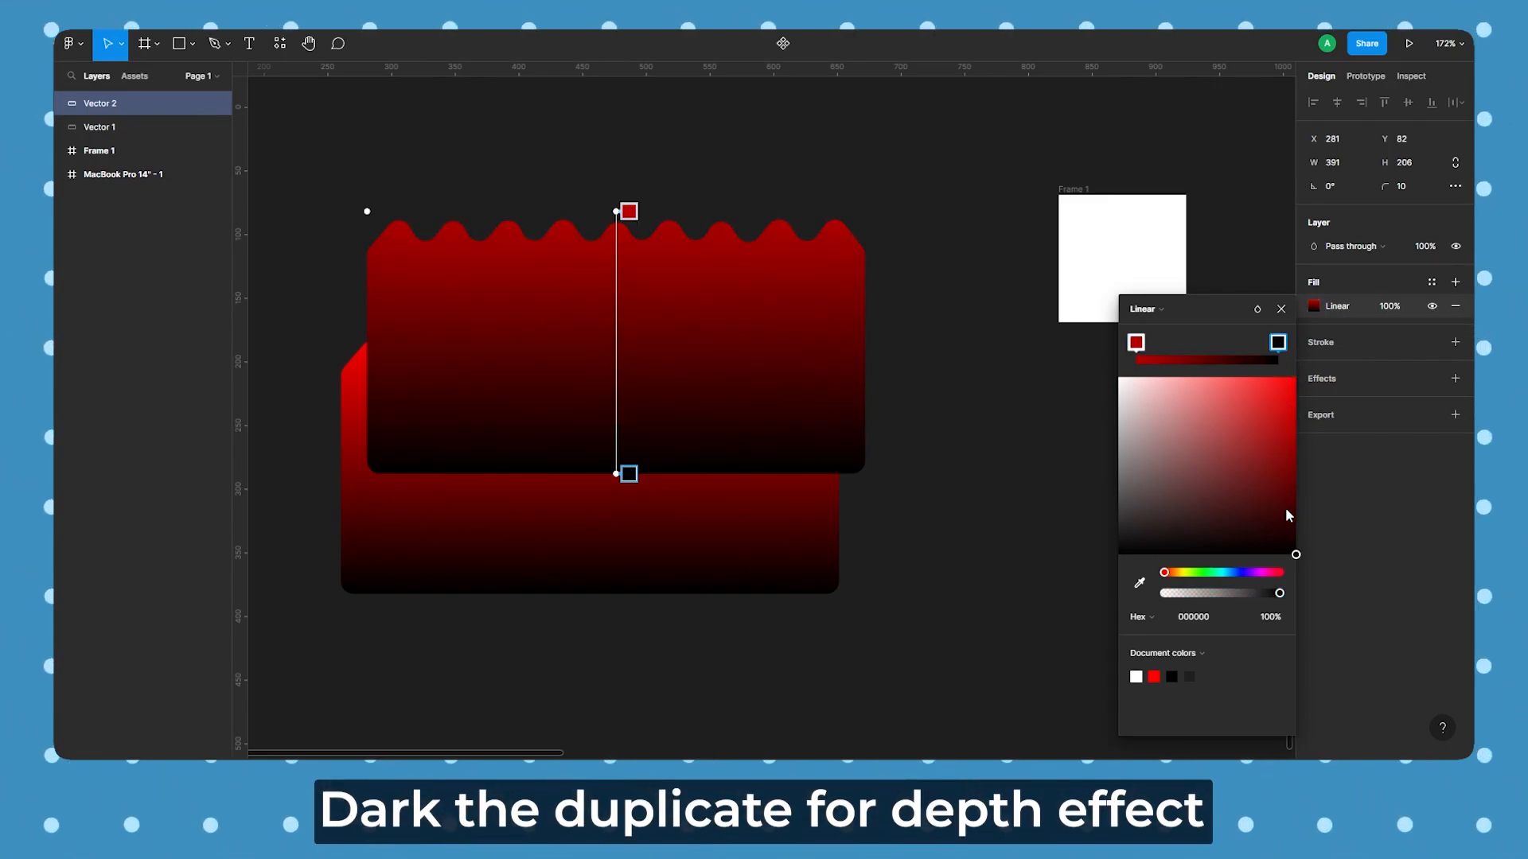
pyautogui.moveTo(1284, 561); pyautogui.dragTo(1095, 533)
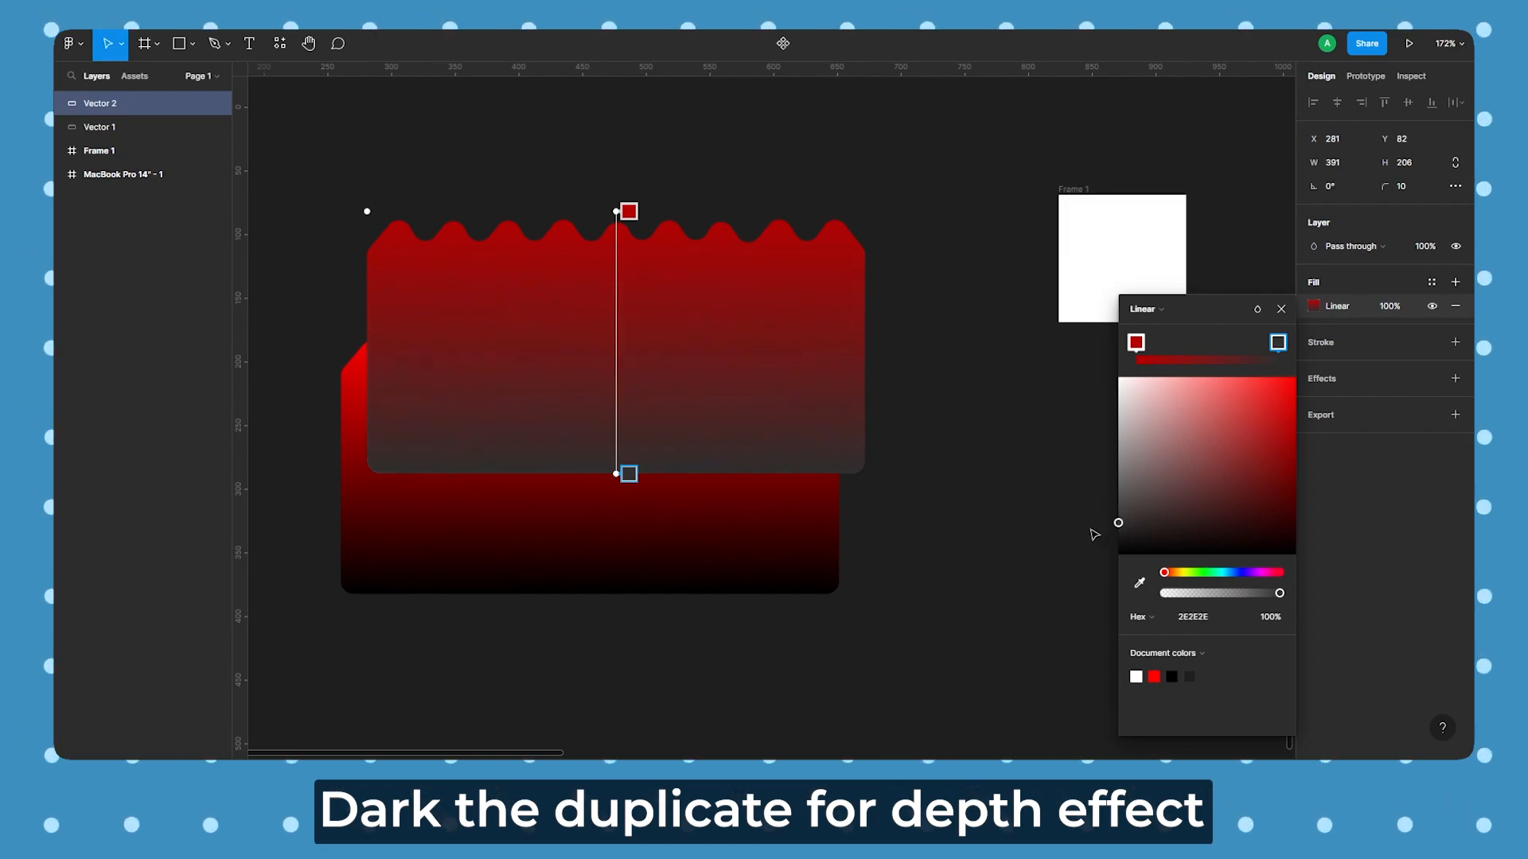
pyautogui.click(1281, 310)
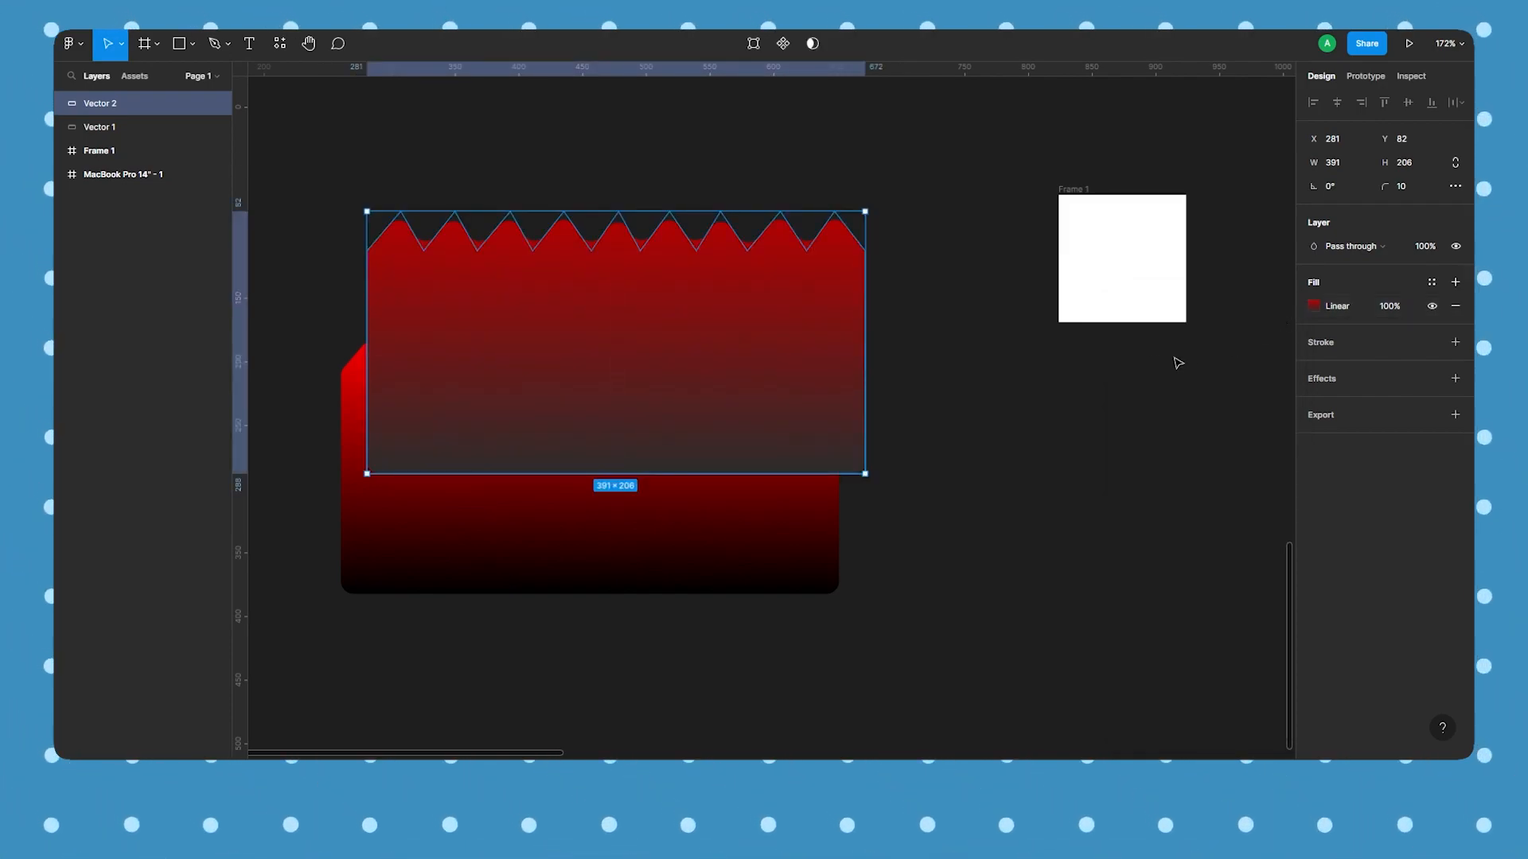
# Rename the darker wavy duplicate layer to Back and the original red wavy layer to Front
pyautogui.doubleClick(115, 107)
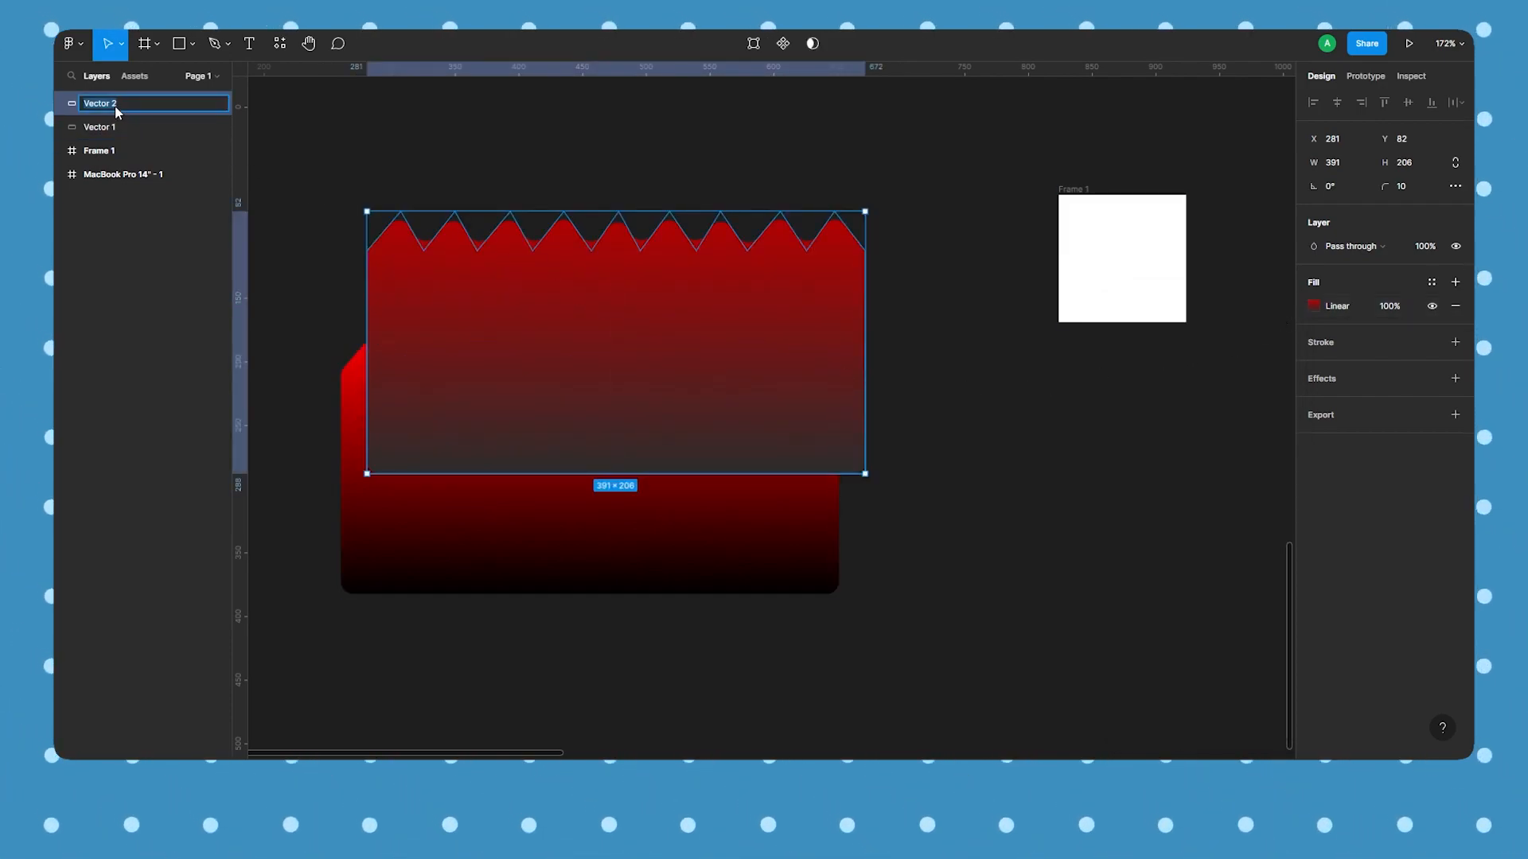
pyautogui.write('Back')
pyautogui.click(102, 131)
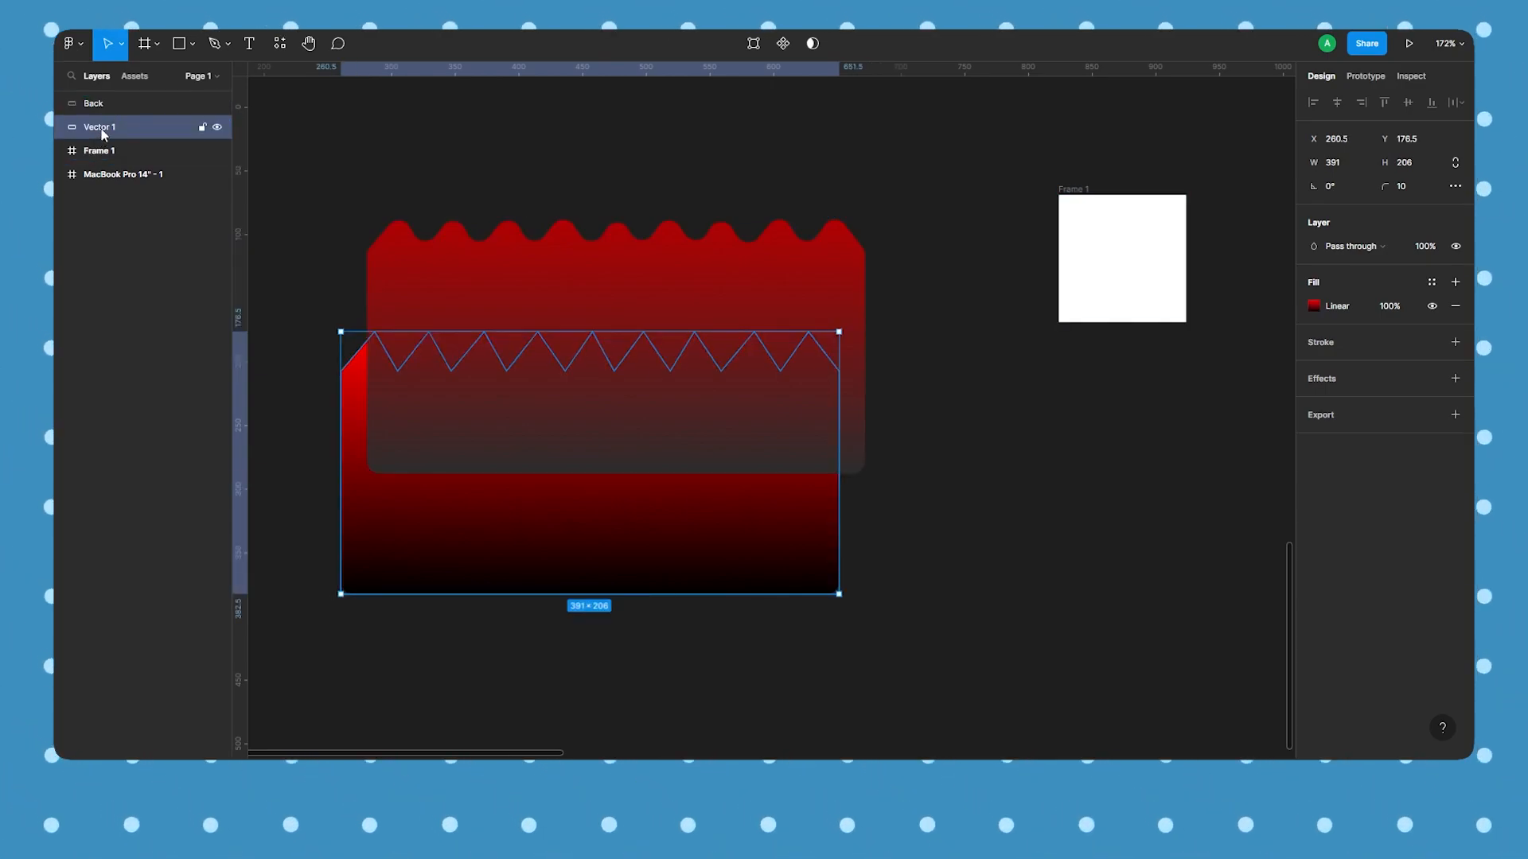
pyautogui.doubleClick(104, 132)
pyautogui.write('Fi')
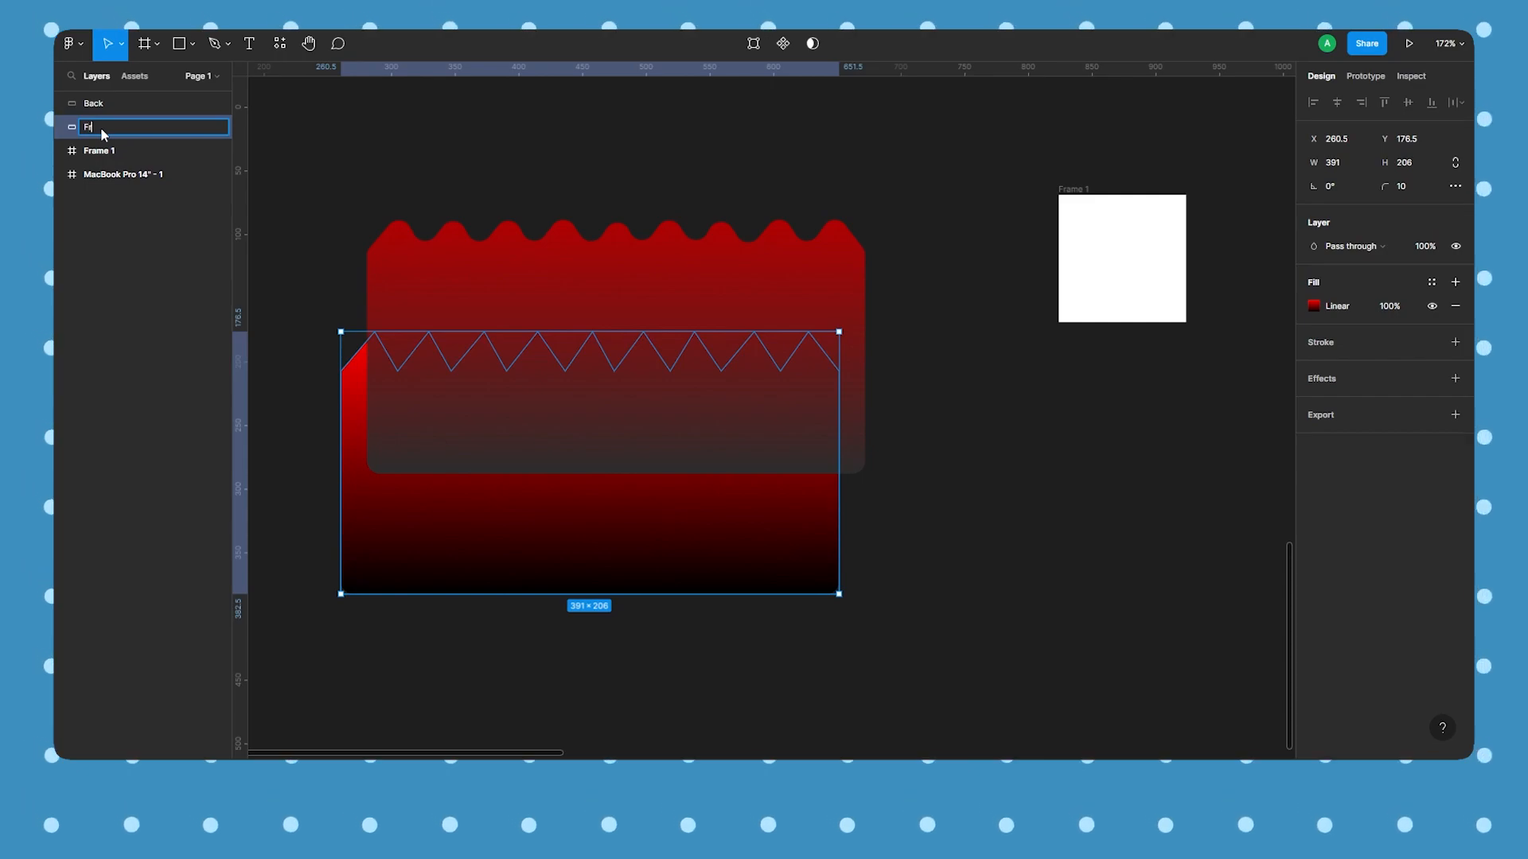
pyautogui.write('ont')
pyautogui.click(395, 147)
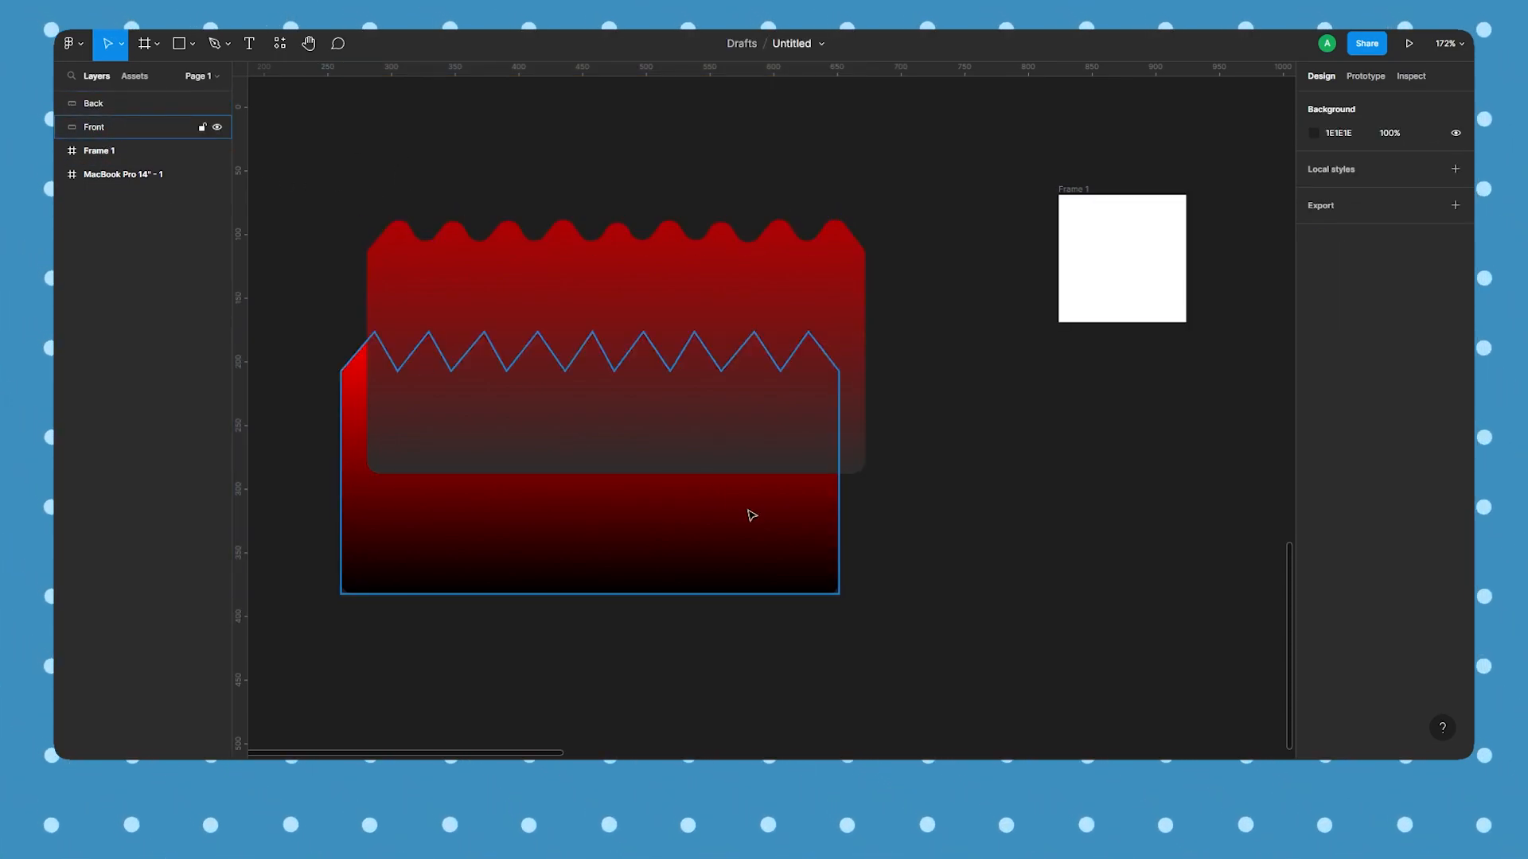
# Move the Back shape to about X 368, Y 51 and the white Frame 1 to about X 860, Y 192
pyautogui.moveTo(780, 352); pyautogui.dragTo(891, 312)
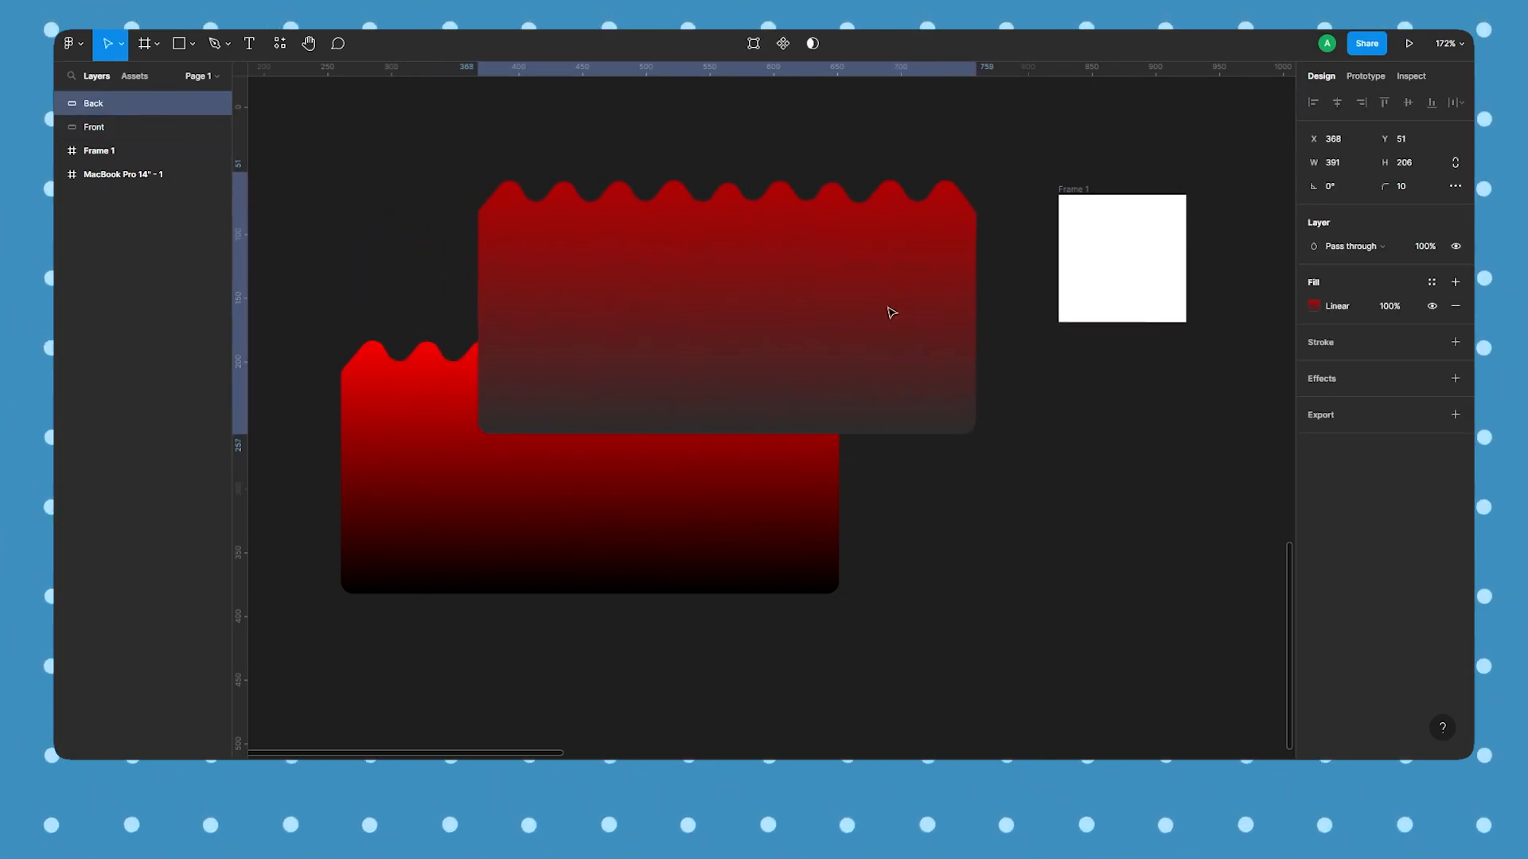
pyautogui.hscroll(2, 994, 294)
pyautogui.moveTo(979, 182); pyautogui.dragTo(1024, 339)
pyautogui.click(710, 588)
pyautogui.scroll(-3, 710, 582)
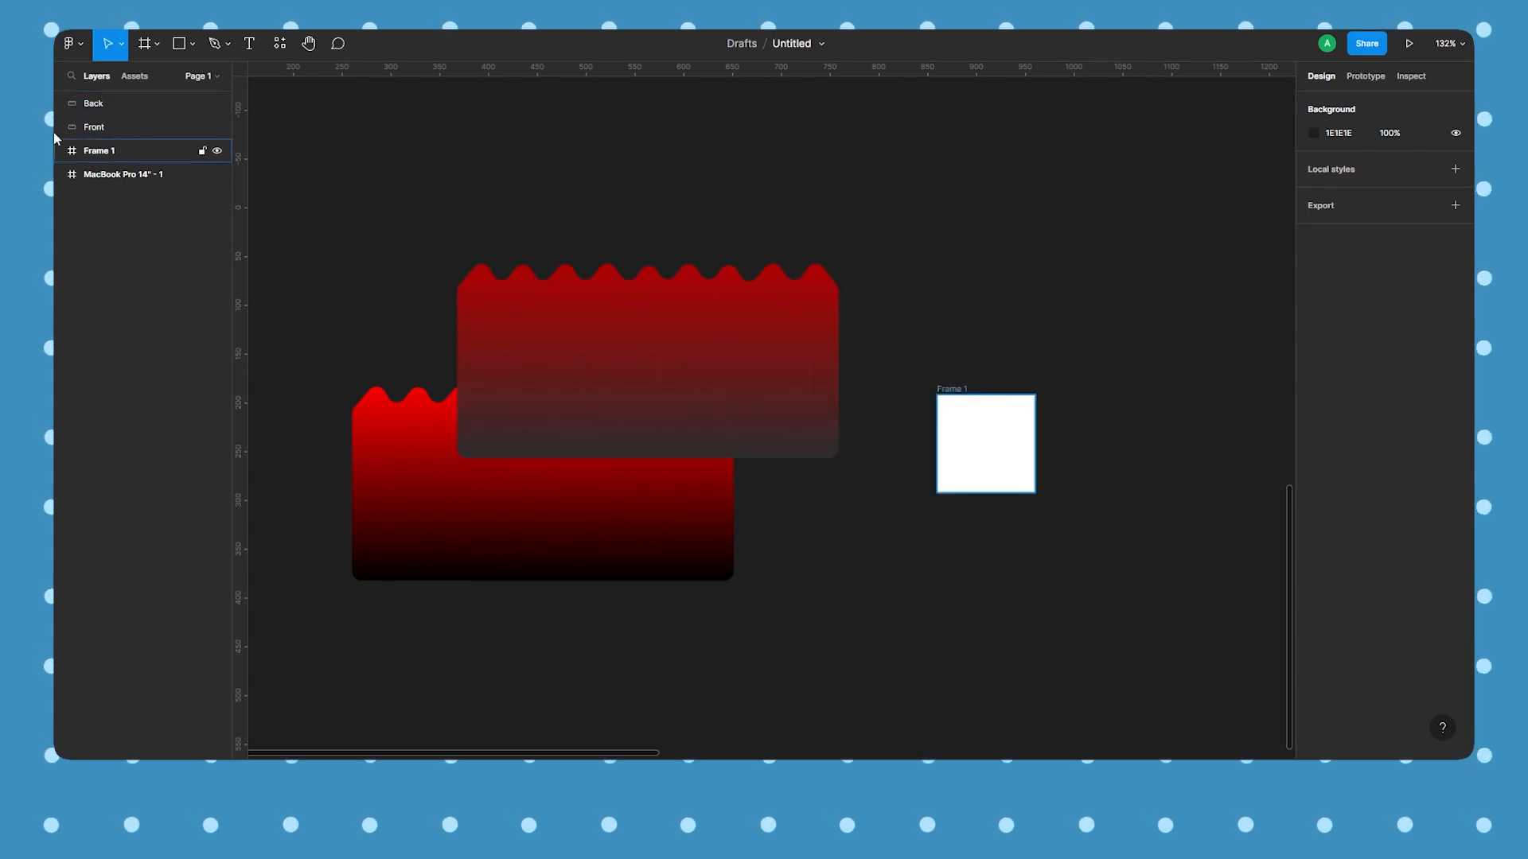
# Move the Back shape over Frame 1 with their right edges aligned, and nest it inside Frame 1
pyautogui.click(122, 103)
pyautogui.click(101, 129)
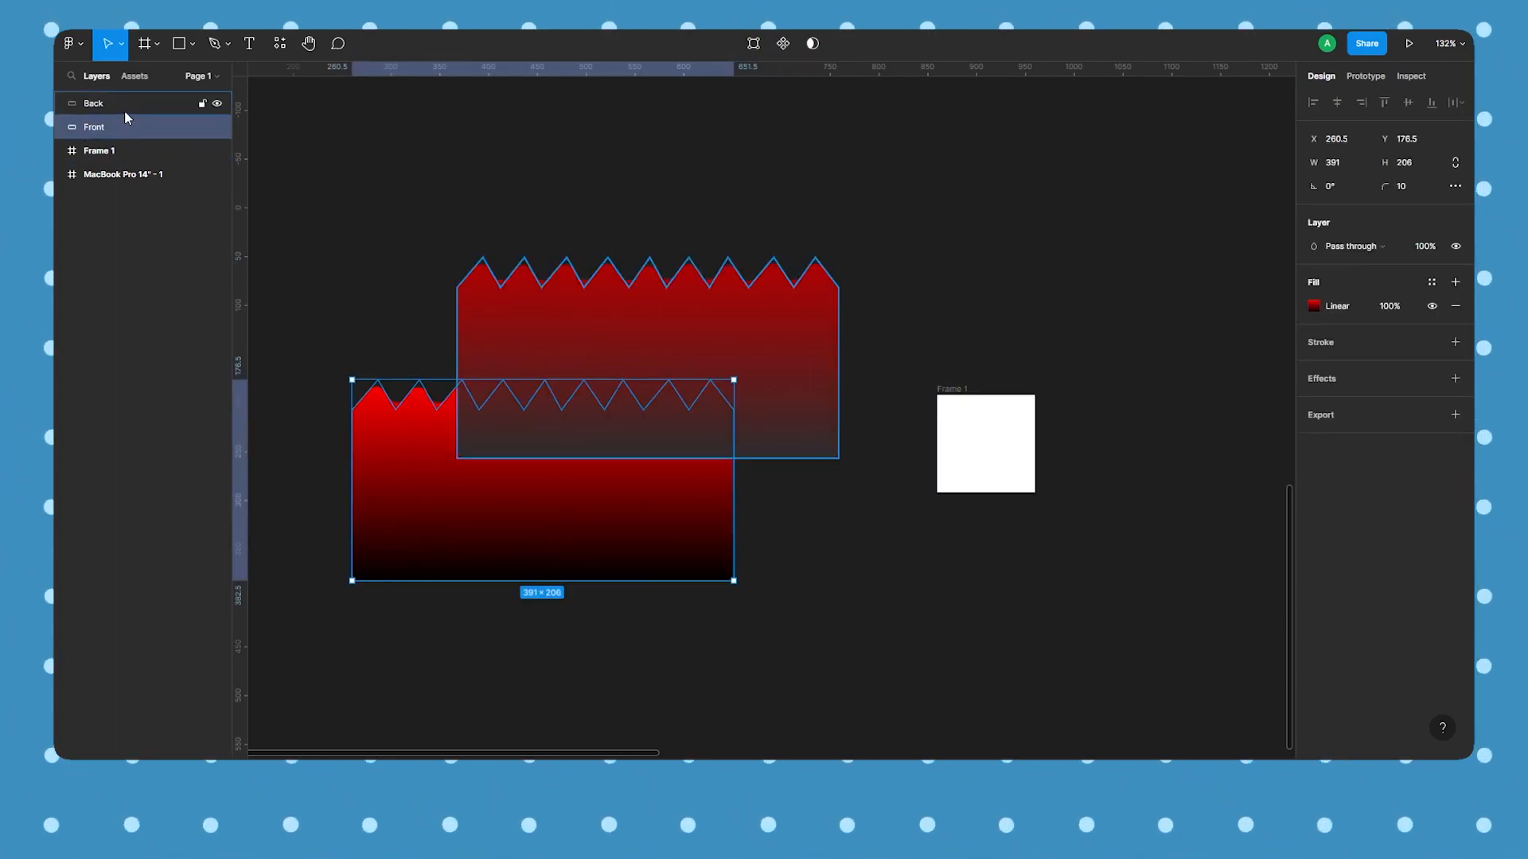
pyautogui.click(124, 110)
pyautogui.moveTo(610, 331); pyautogui.dragTo(862, 483)
pyautogui.moveTo(982, 450); pyautogui.dragTo(998, 490)
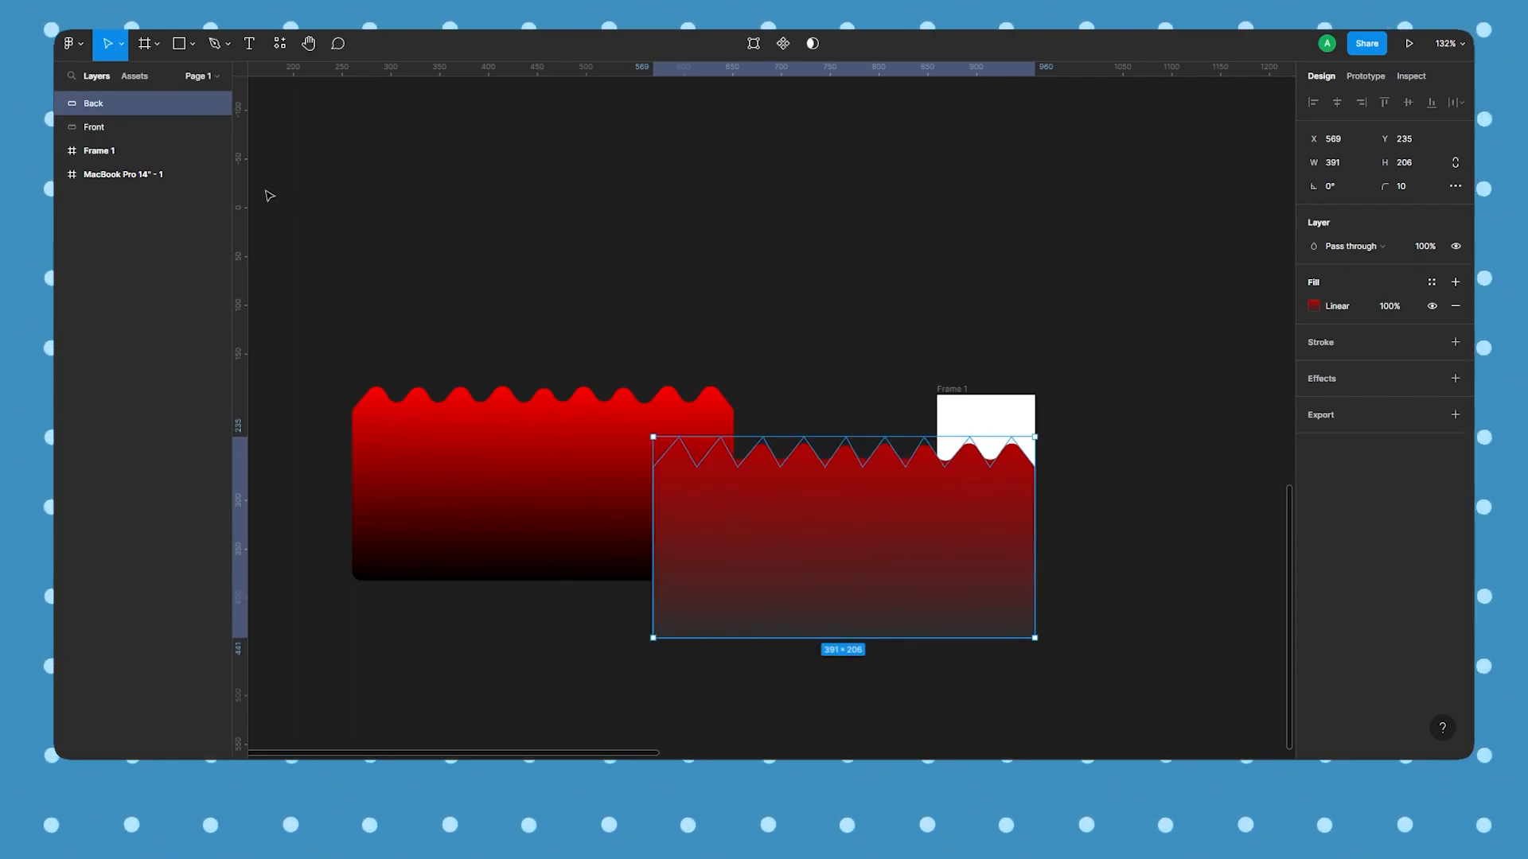
pyautogui.moveTo(120, 102); pyautogui.dragTo(121, 153)
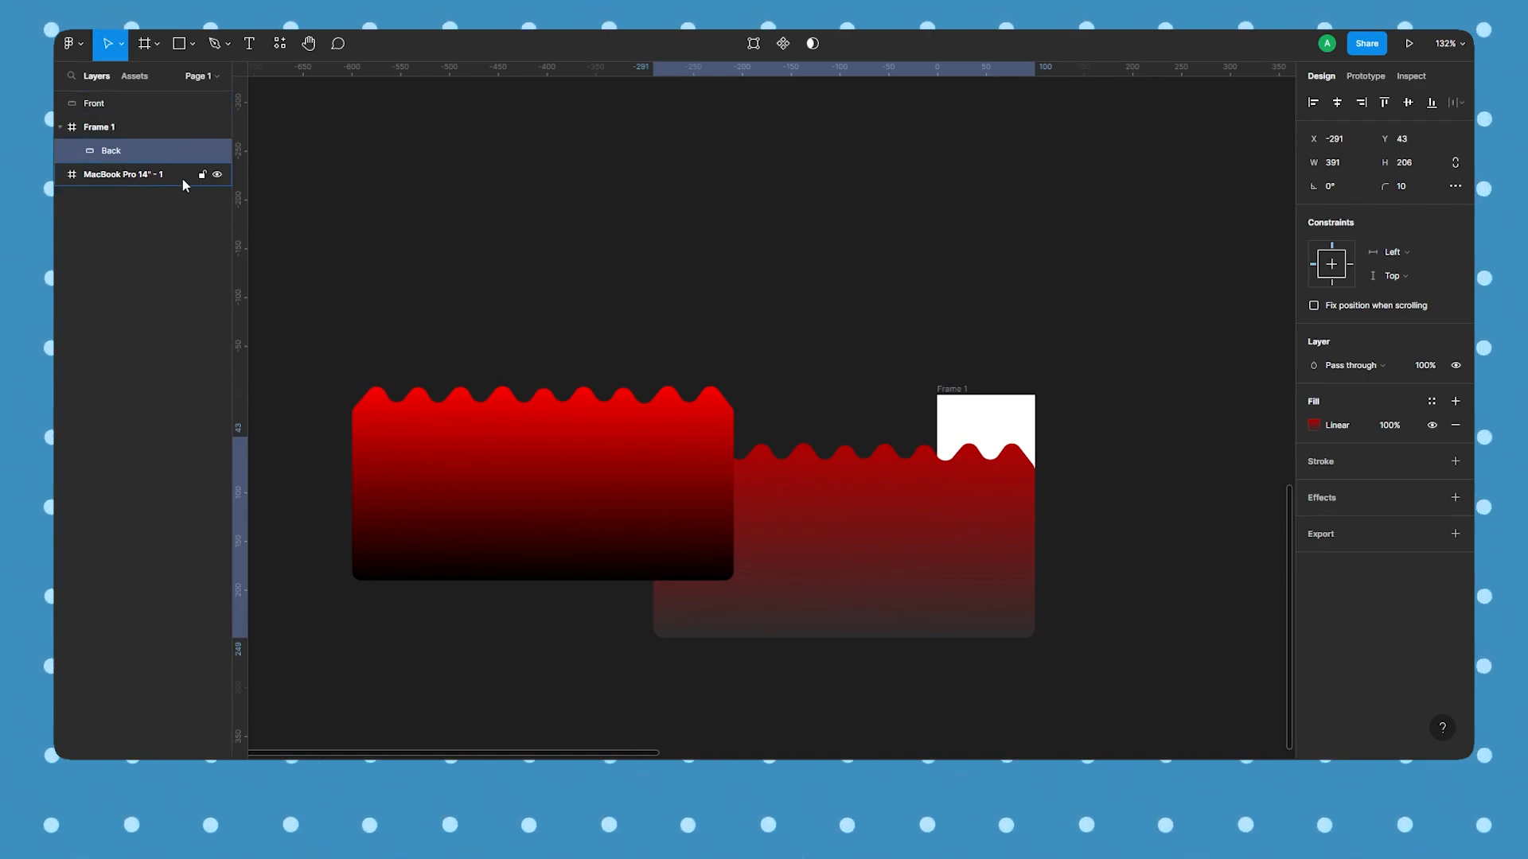
pyautogui.moveTo(982, 484); pyautogui.dragTo(985, 467)
# Turn on Clip content for Frame 1 and lower the Back shape inside it to about X -291, Y 50
pyautogui.click(960, 389)
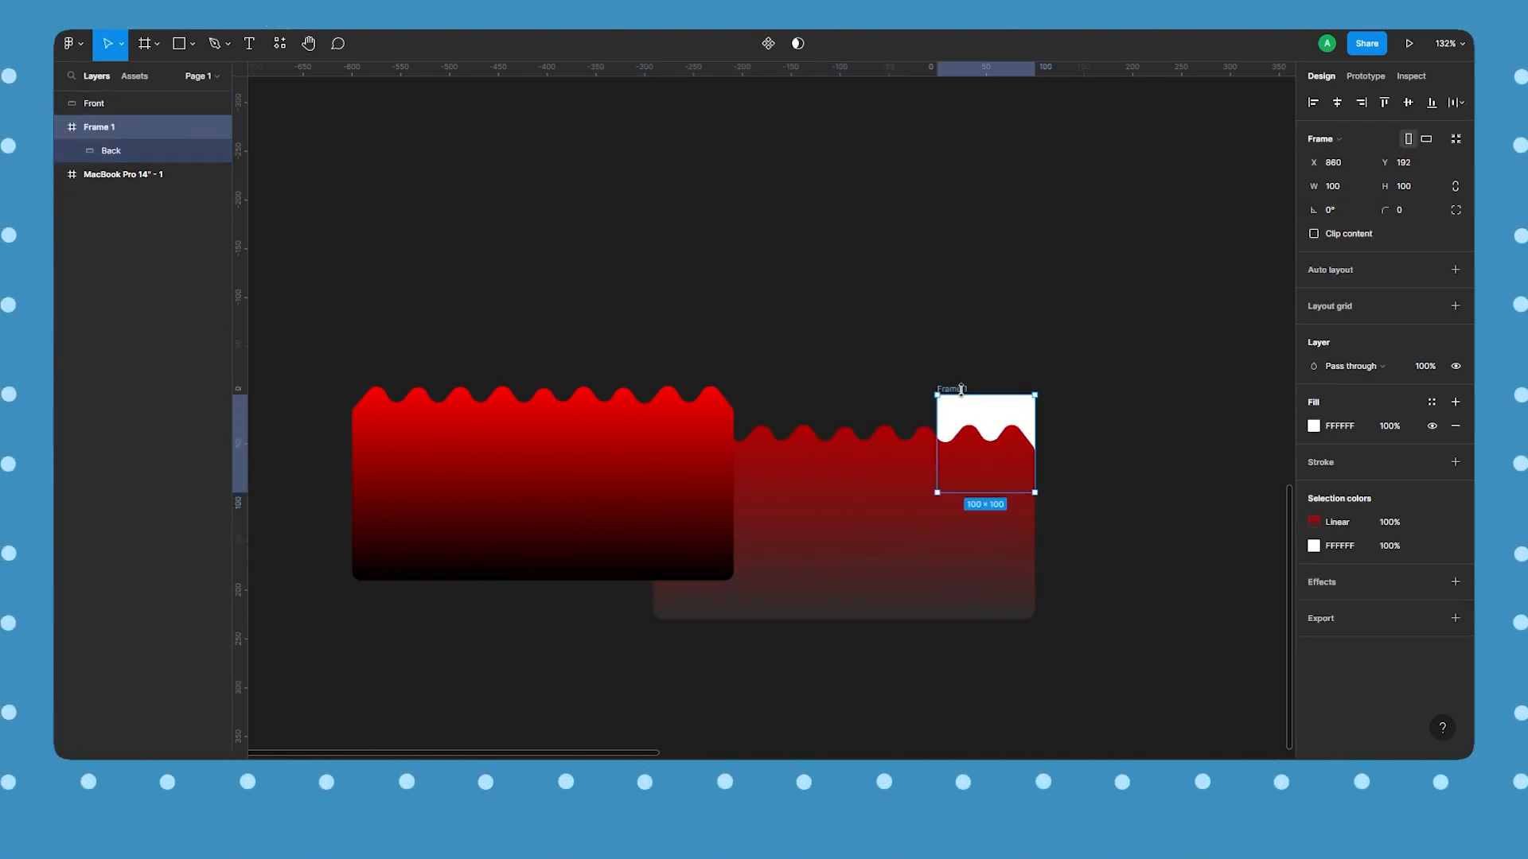
pyautogui.click(1314, 234)
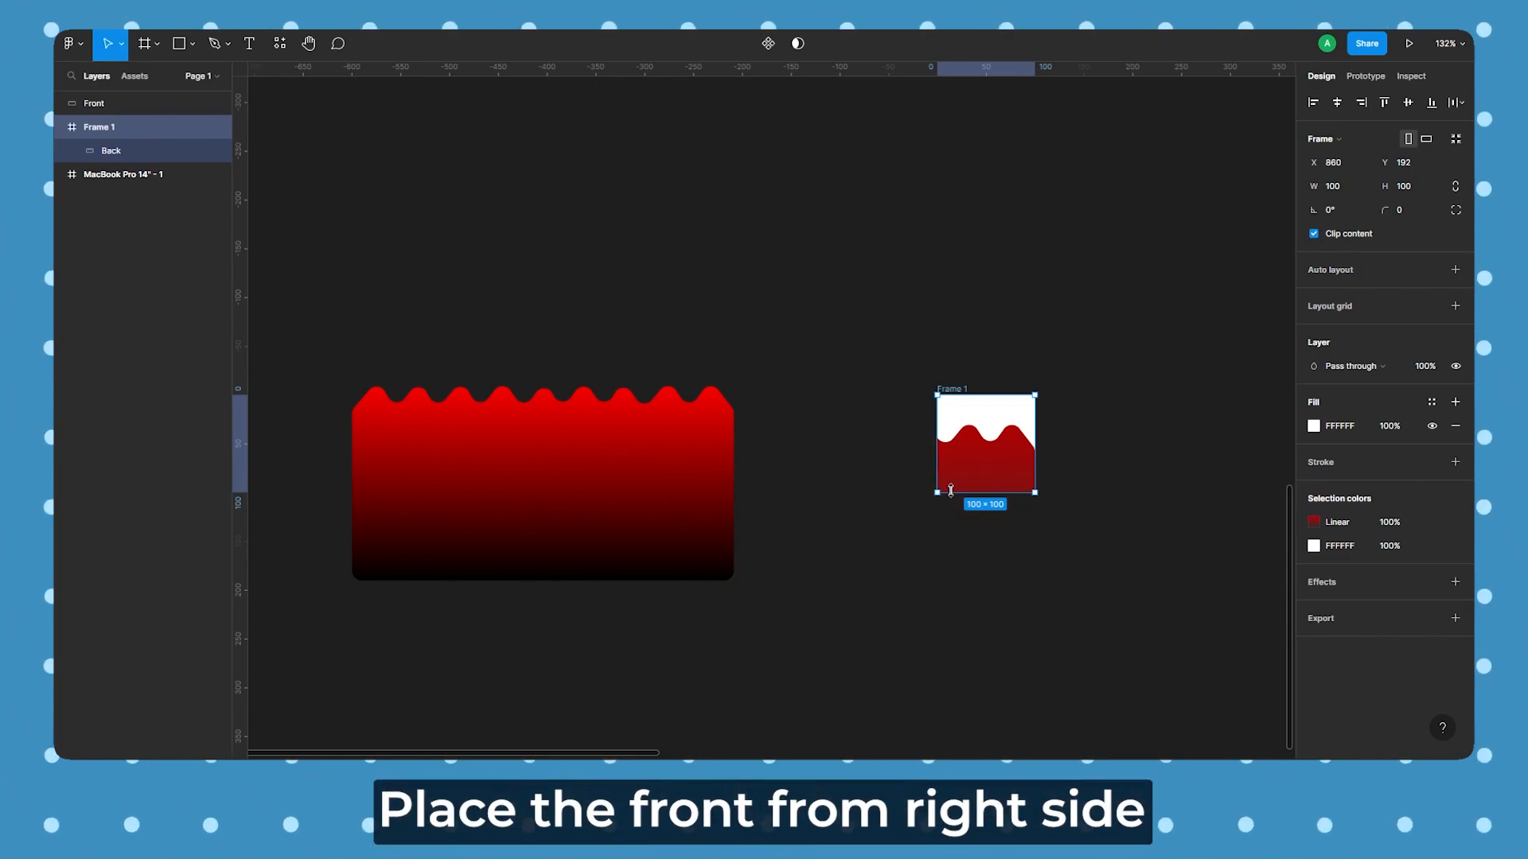
pyautogui.click(992, 455)
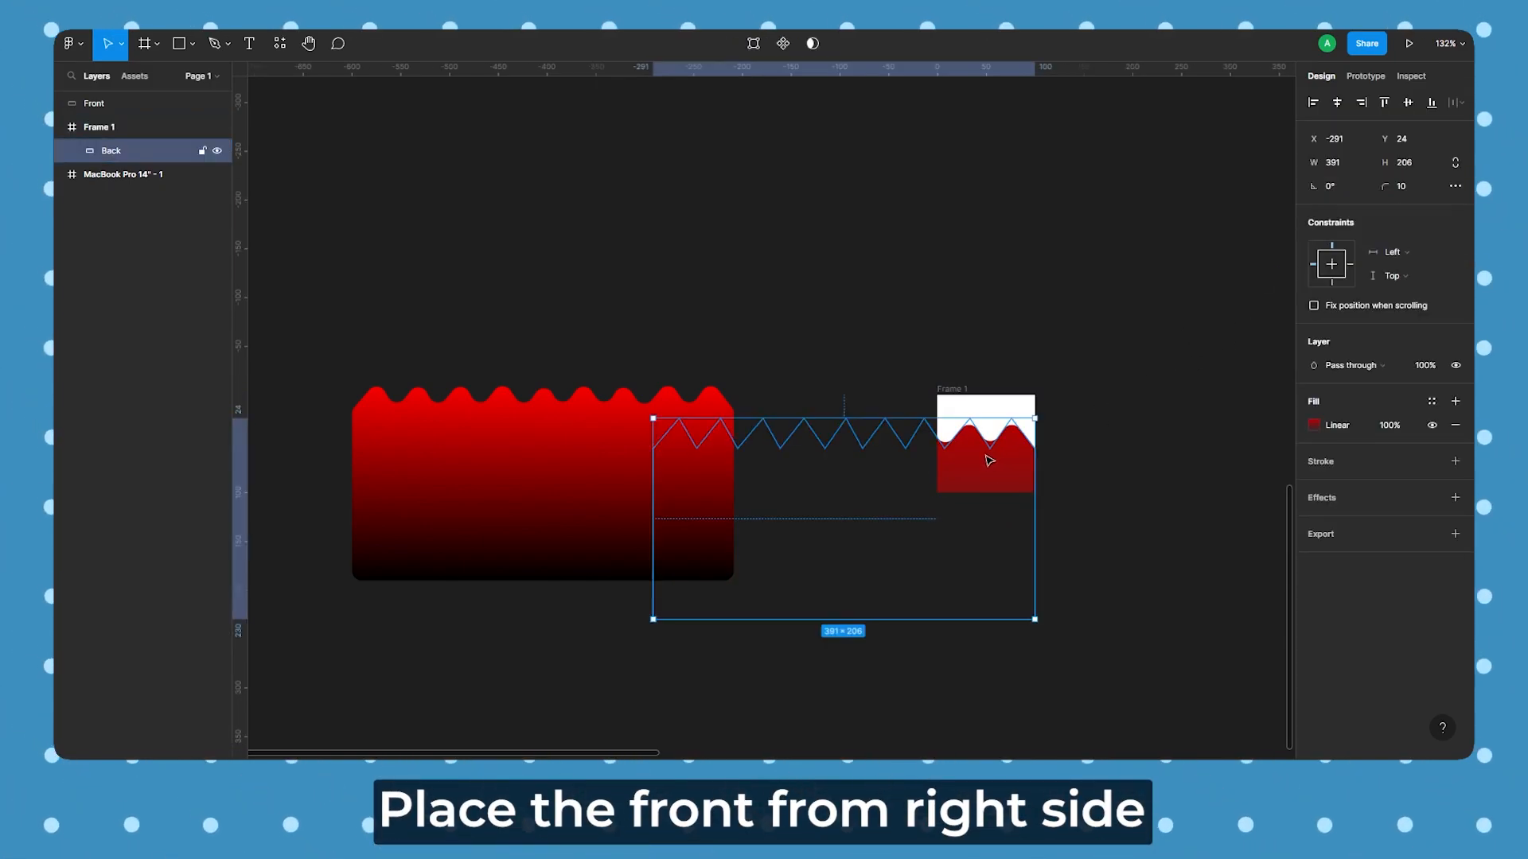
pyautogui.moveTo(989, 477); pyautogui.dragTo(990, 484)
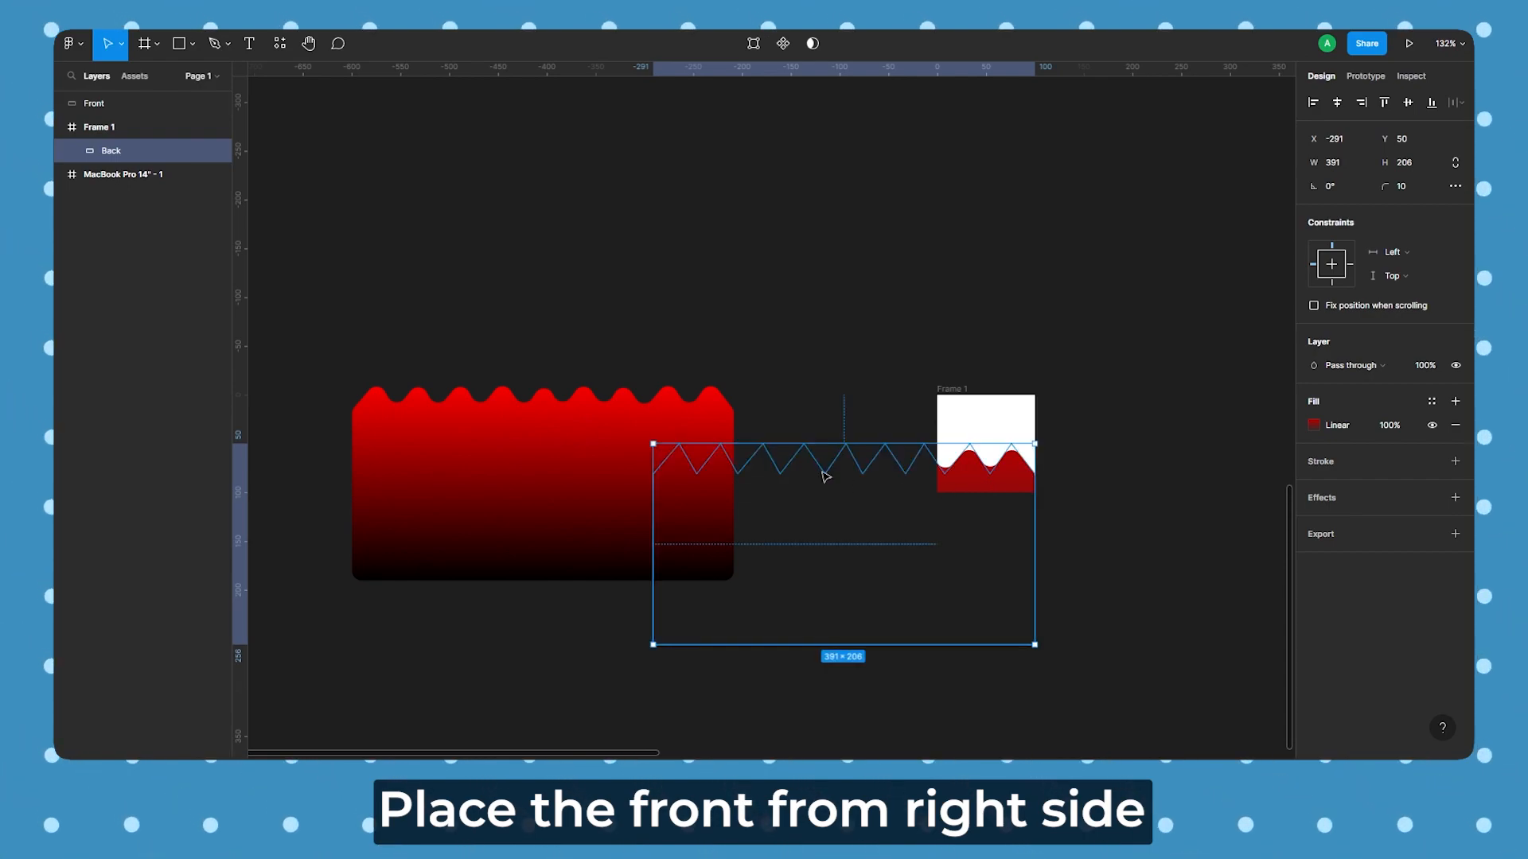
# Move the Front shape into Frame 1, above Back in the layer order, at about X -13, Y 54
pyautogui.moveTo(436, 435); pyautogui.dragTo(960, 491)
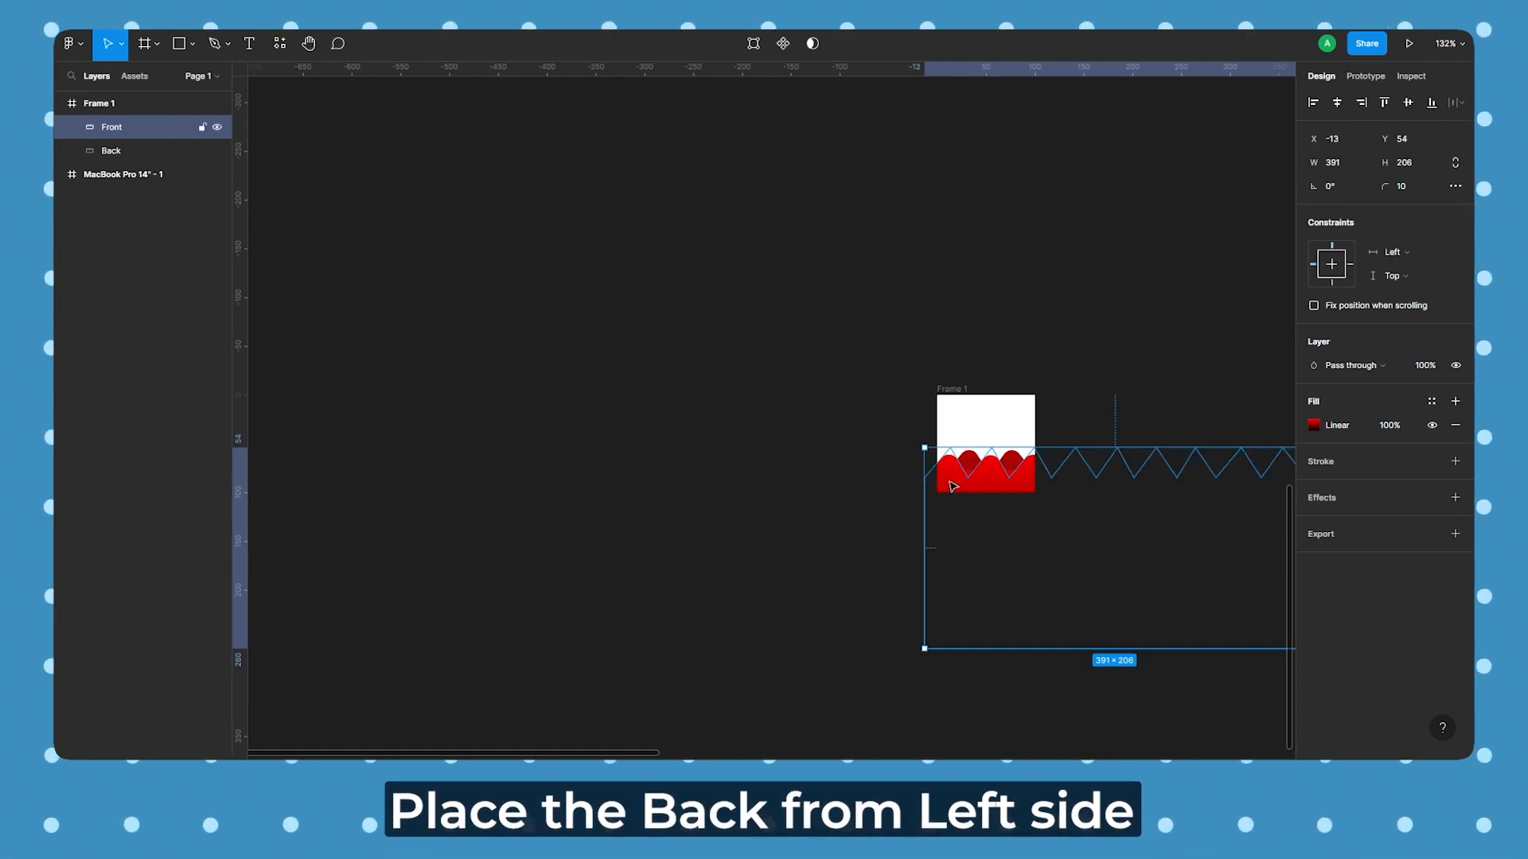
pyautogui.click(841, 430)
pyautogui.scroll(10, 1036, 509)
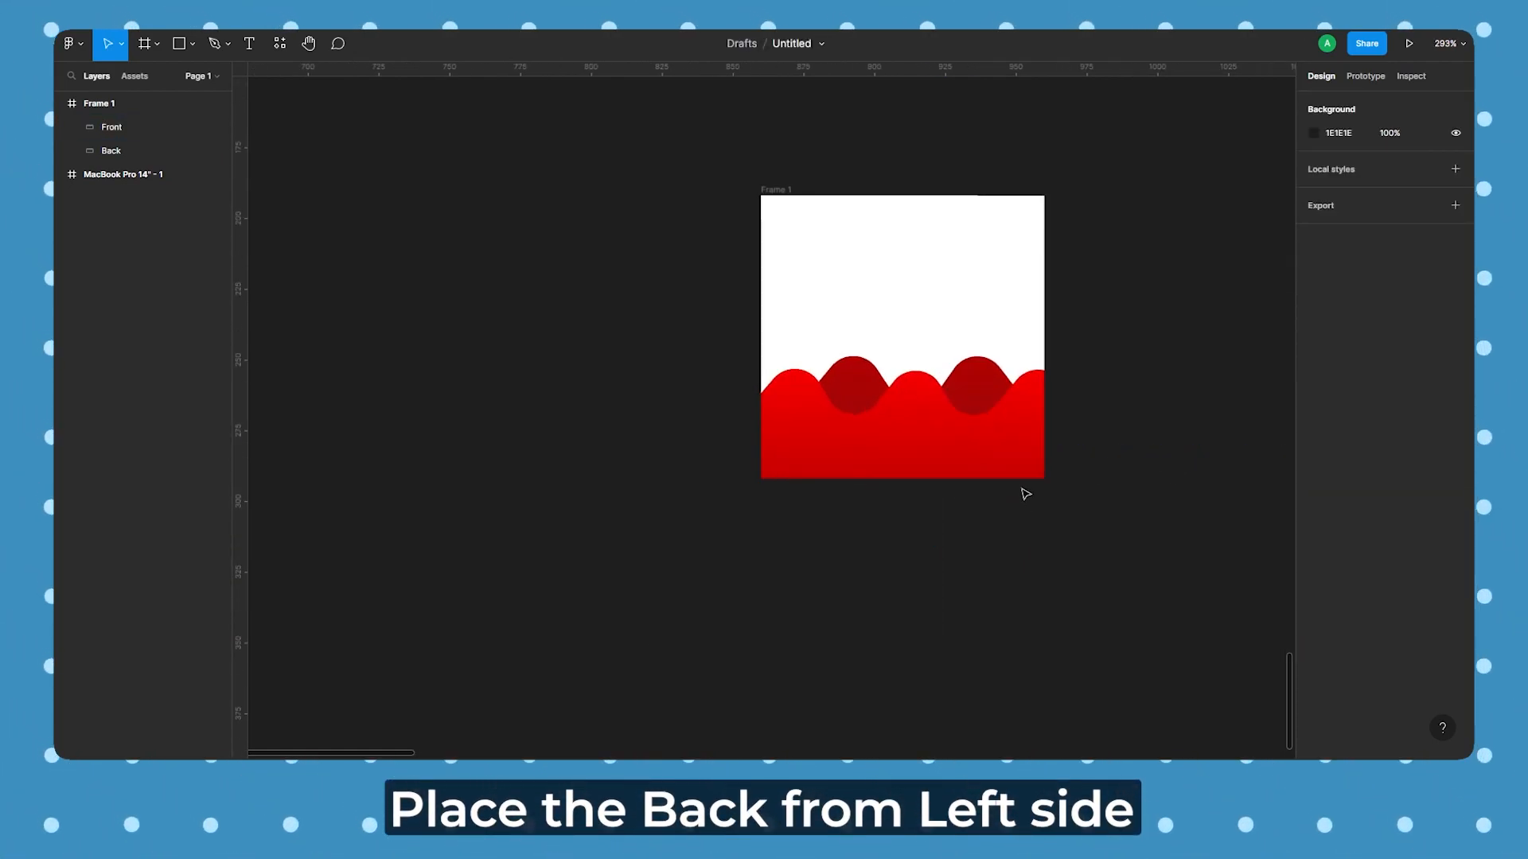
pyautogui.hscroll(2, 1101, 443)
pyautogui.scroll(-10, 984, 381)
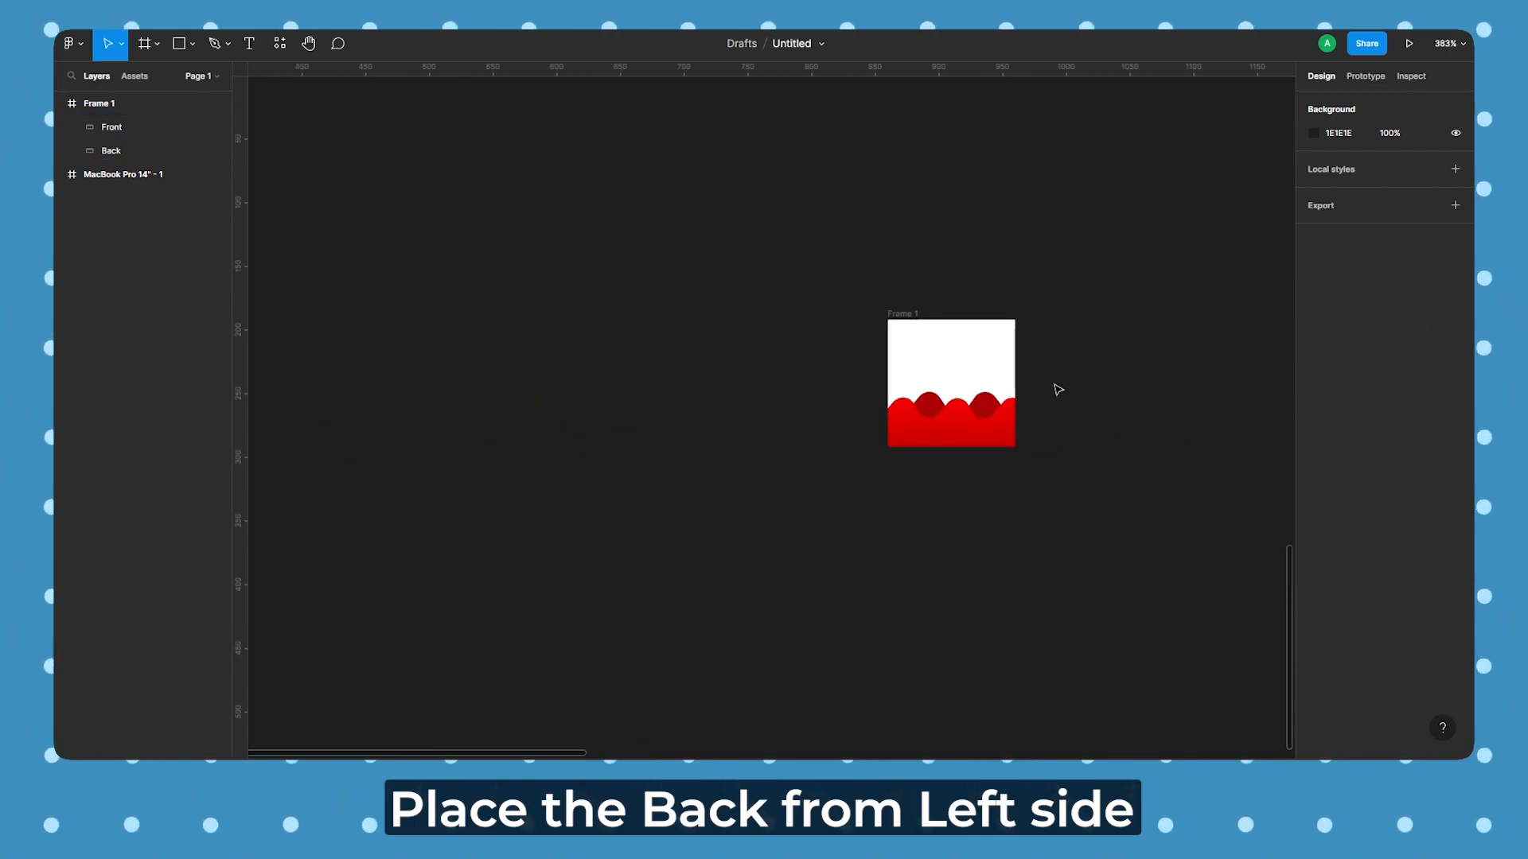
pyautogui.scroll(-3, 1067, 341)
pyautogui.hscroll(2, 1067, 342)
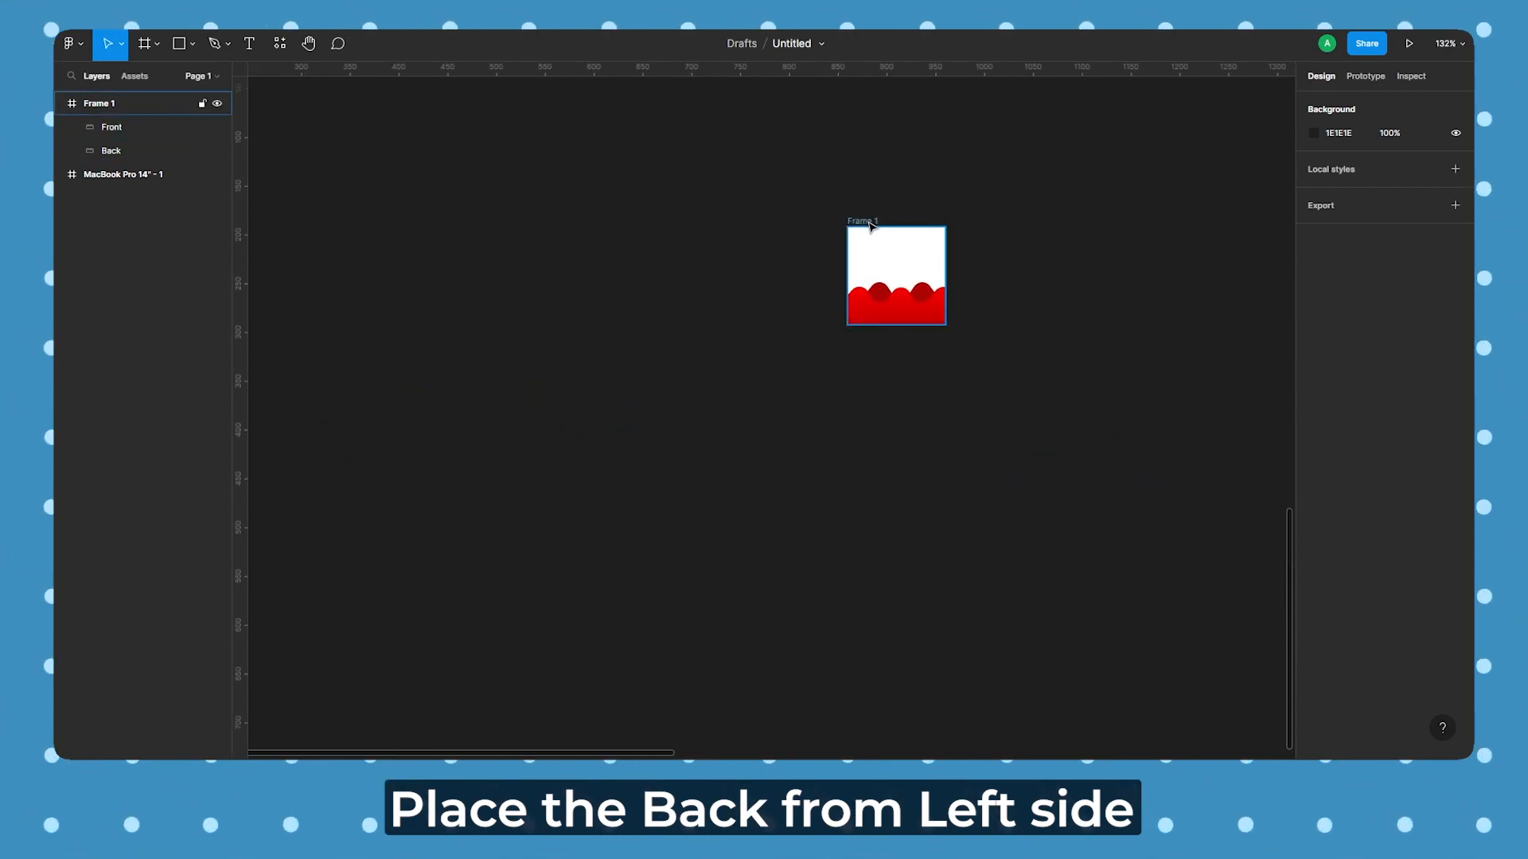
pyautogui.click(853, 223)
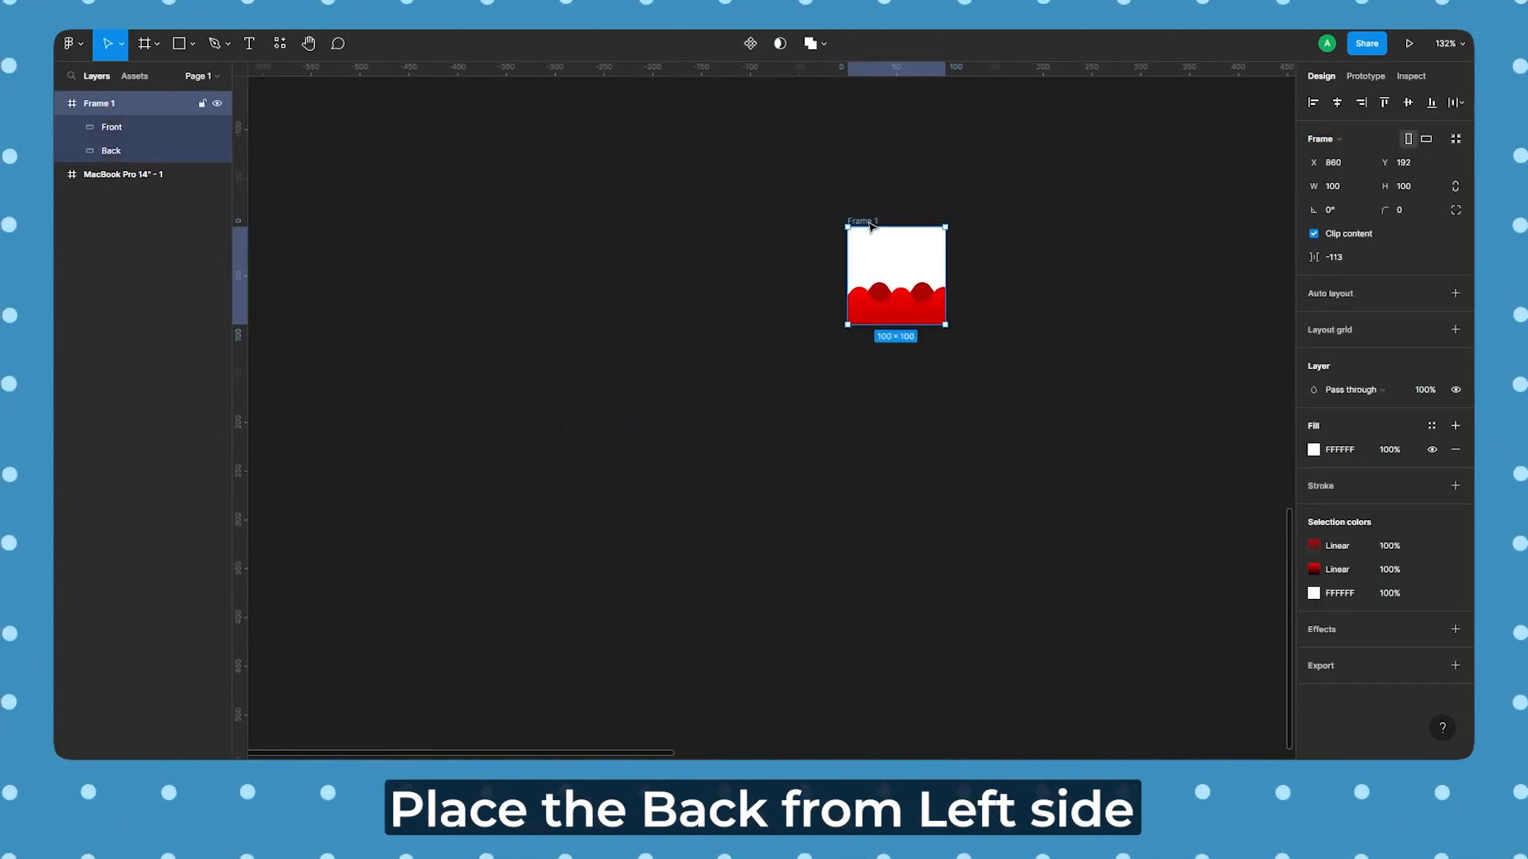
pyautogui.click(816, 319)
pyautogui.click(903, 304)
pyautogui.click(995, 283)
pyautogui.hscroll(3, 876, 414)
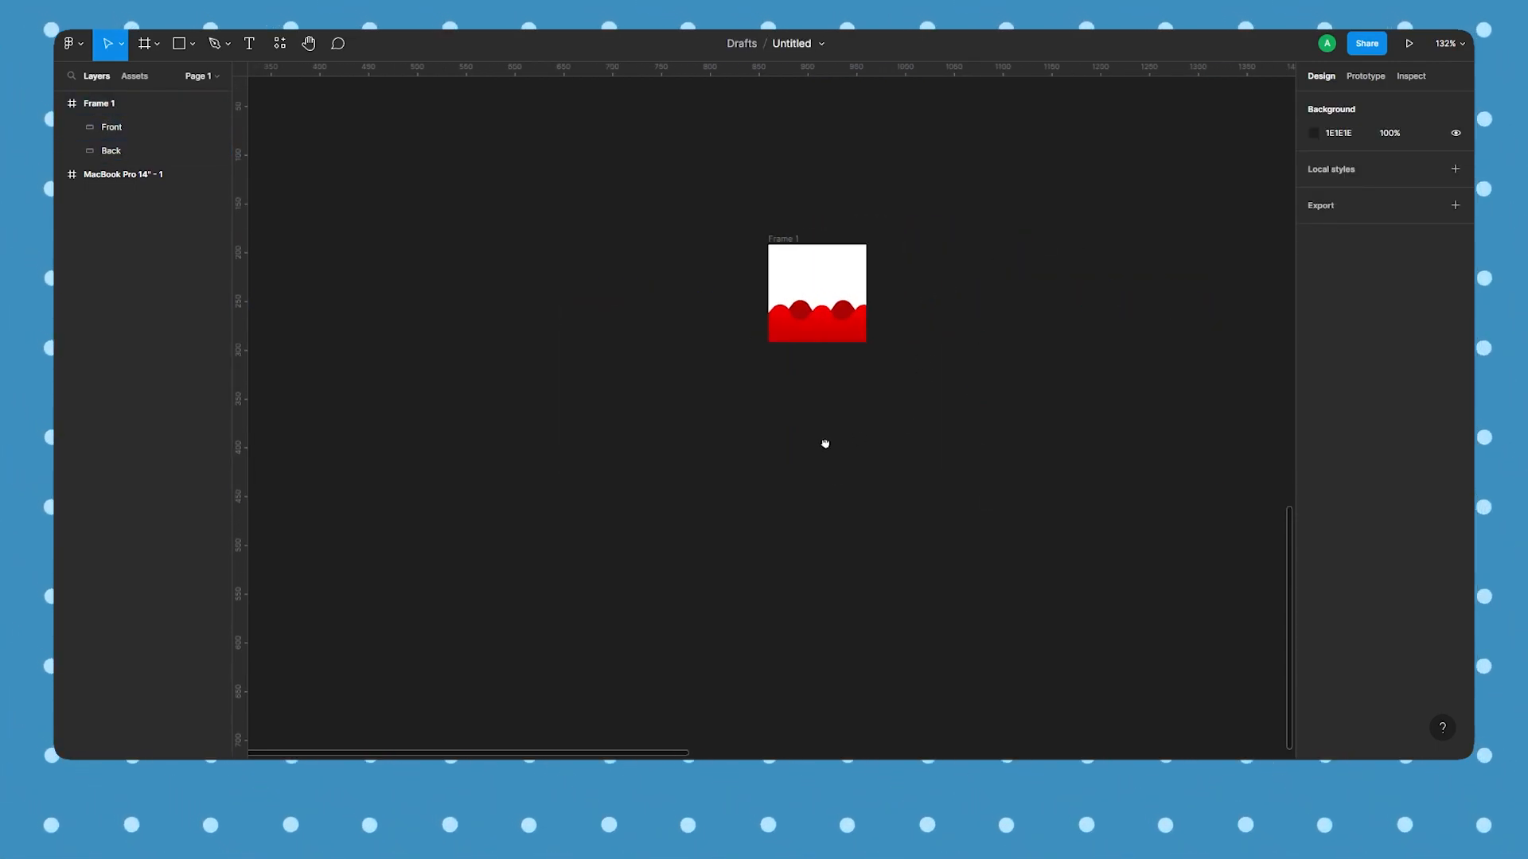
# Duplicate Frame 1 and place the copy directly below it at about X 860, Y 420
pyautogui.click(772, 245)
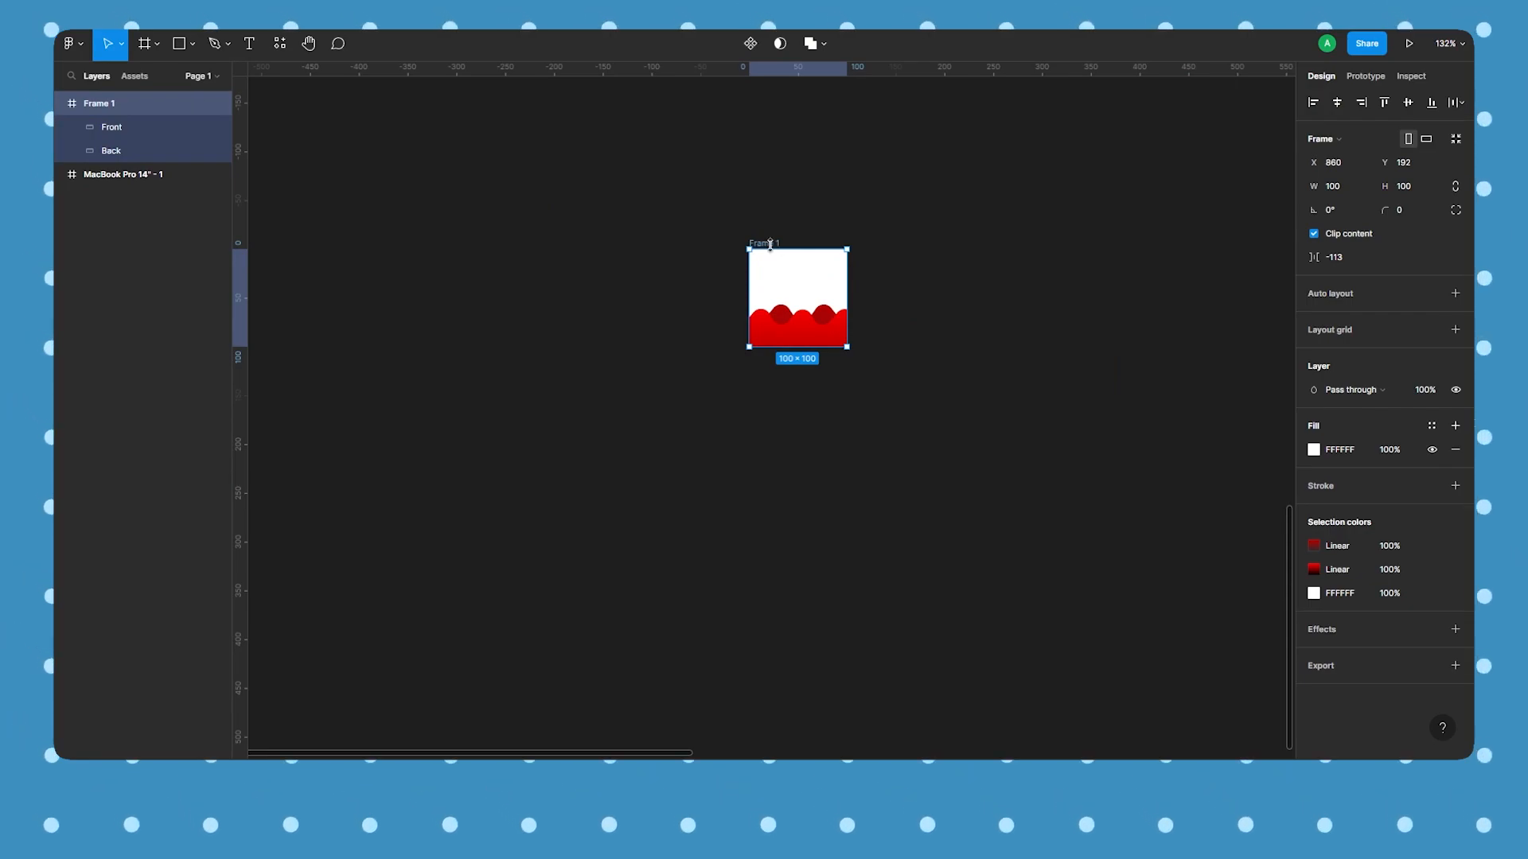
pyautogui.hotkey('ctrl', 'd')
pyautogui.moveTo(913, 254); pyautogui.dragTo(779, 475)
pyautogui.scroll(-1, 813, 507)
pyautogui.scroll(5, 814, 507)
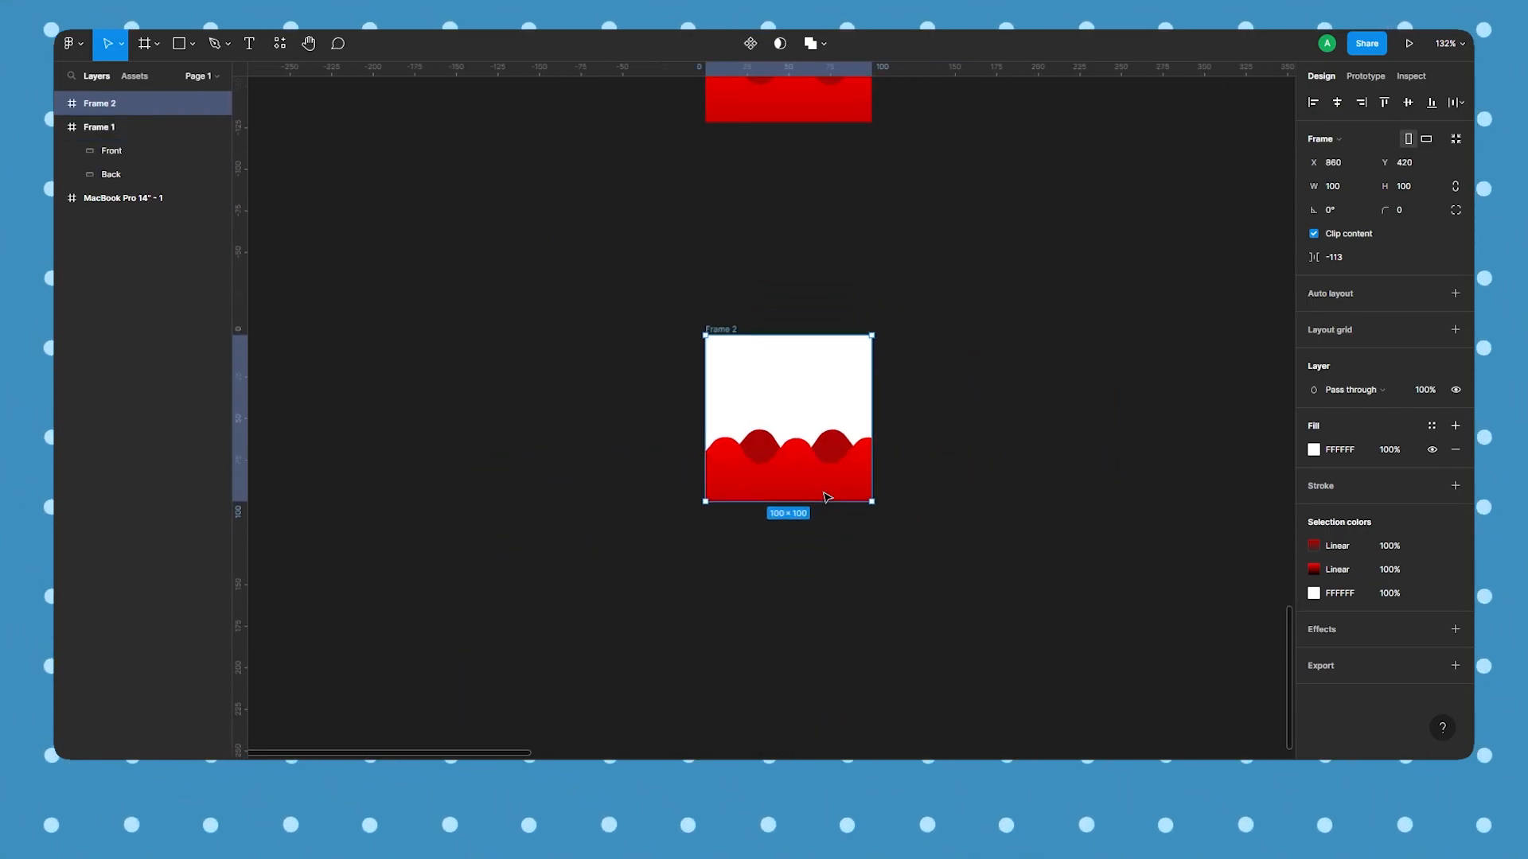
# In Frame 2, move the Front shape to about X -291, Y -7 and the Back shape to about X -15, Y -7
pyautogui.click(822, 486)
pyautogui.moveTo(837, 486); pyautogui.dragTo(771, 379)
pyautogui.scroll(-5, 809, 389)
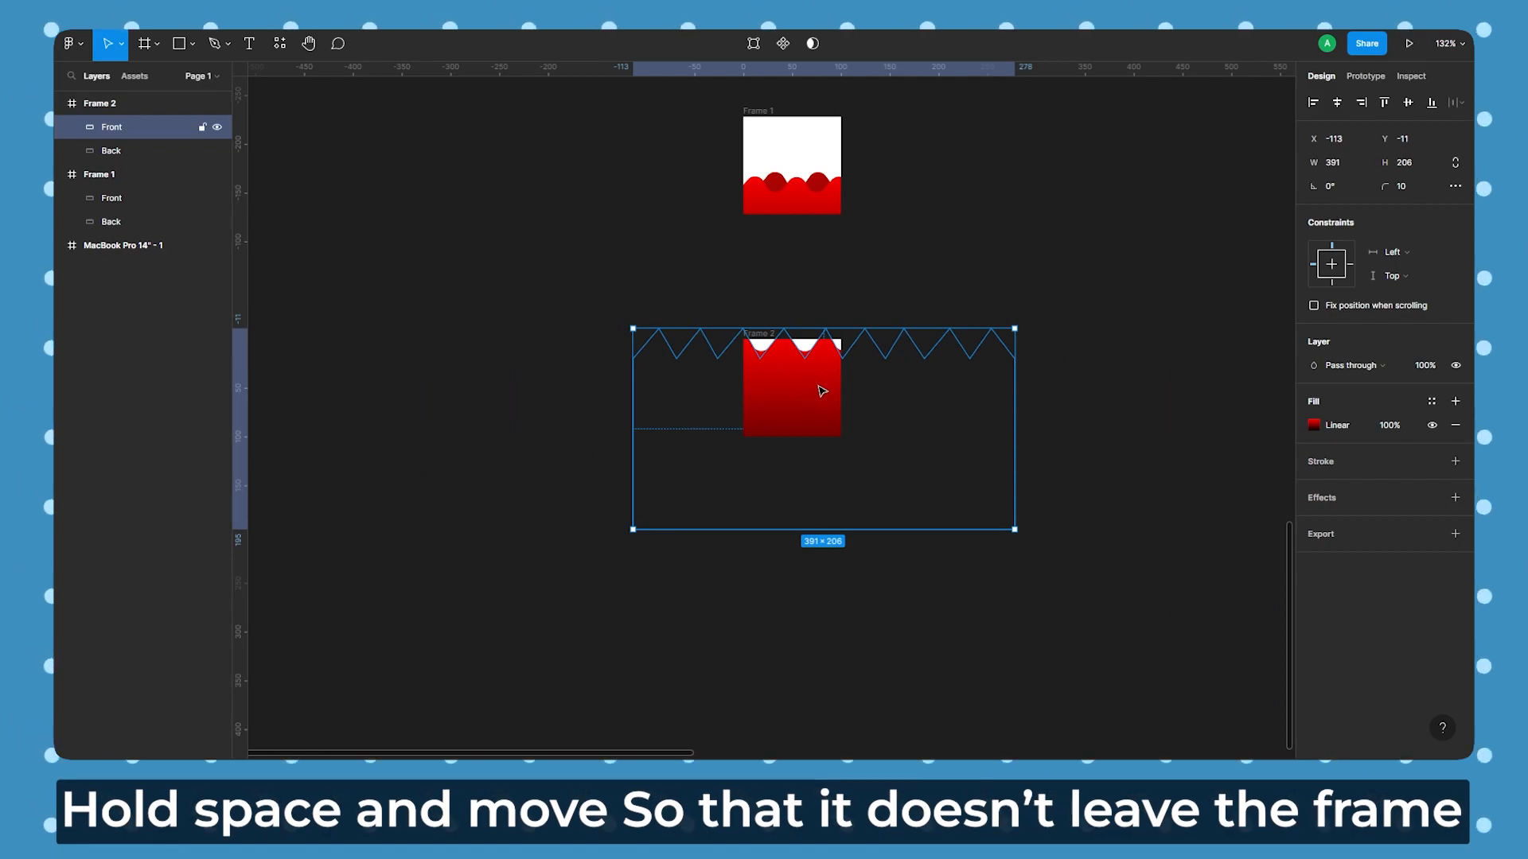
pyautogui.moveTo(827, 389); pyautogui.dragTo(651, 394)
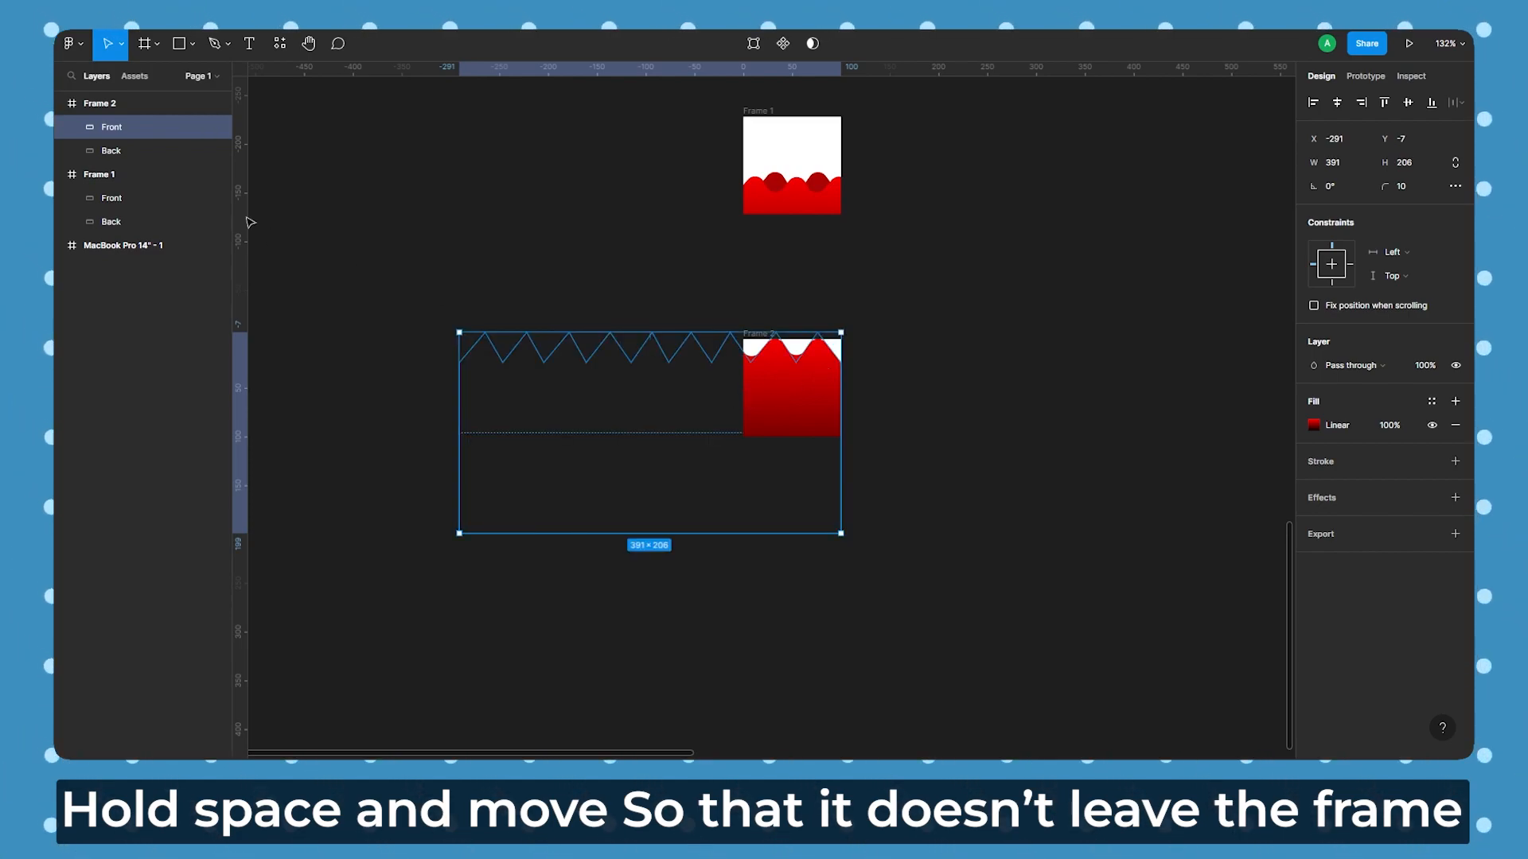
pyautogui.click(116, 154)
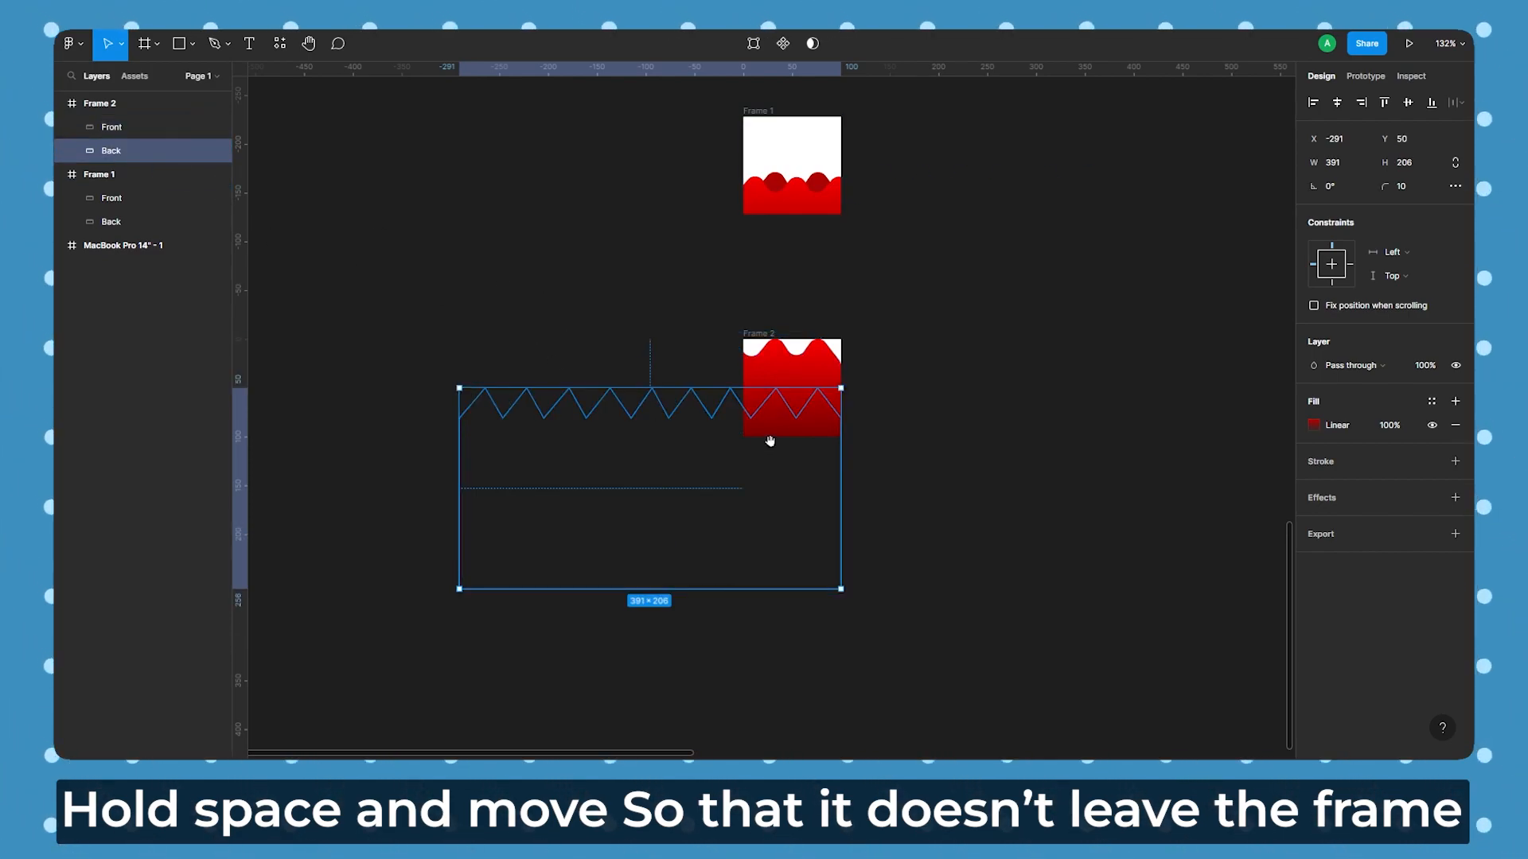
pyautogui.moveTo(678, 457); pyautogui.dragTo(944, 405)
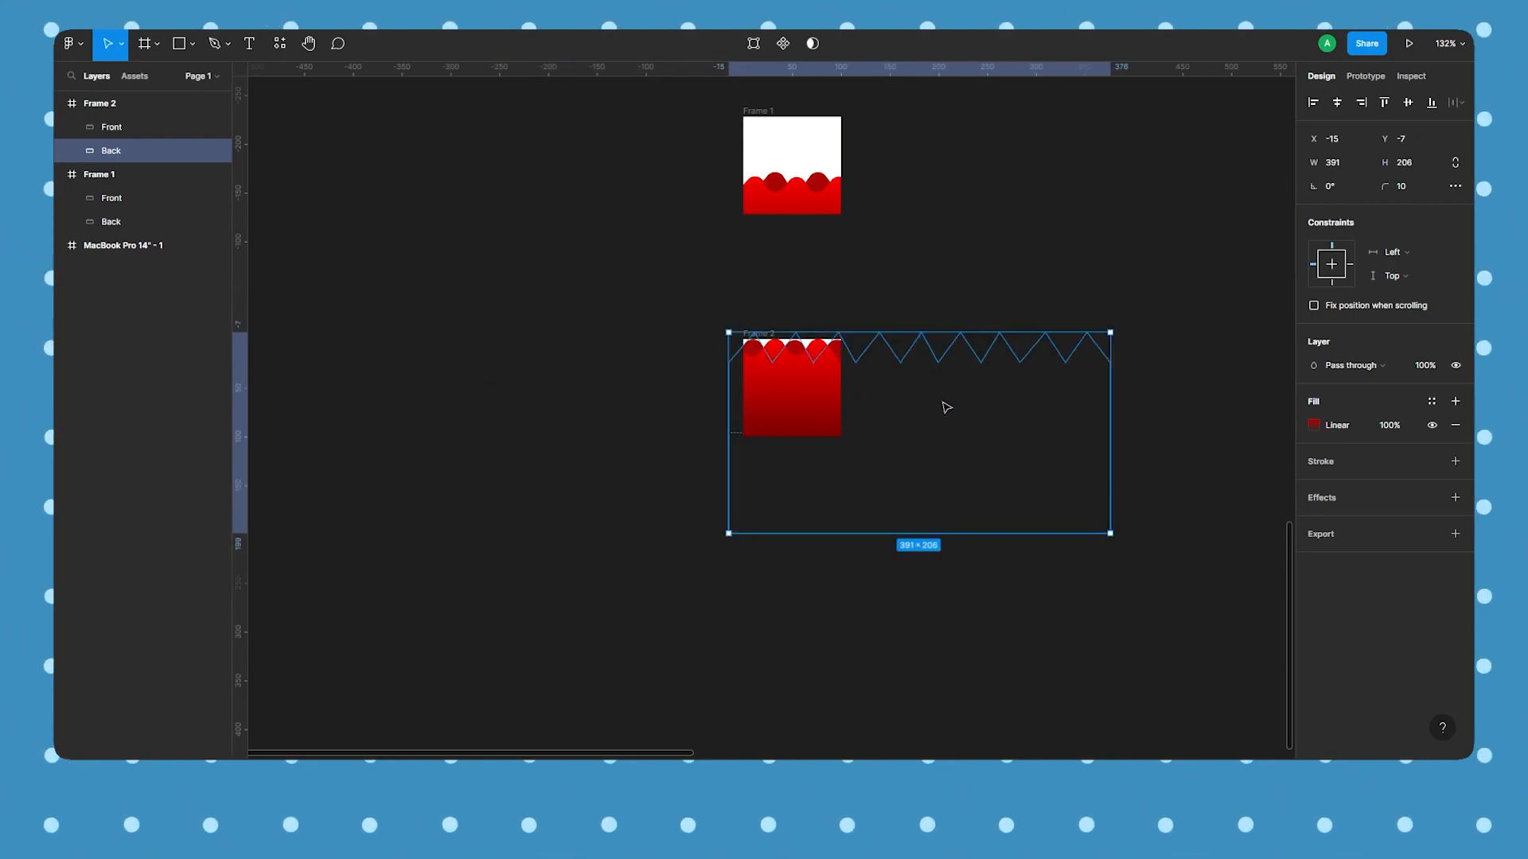
pyautogui.click(649, 360)
# Turn off Clip content for Frame 2 and Frame 1 to check the placement of the wave shapes
pyautogui.scroll(5, 774, 367)
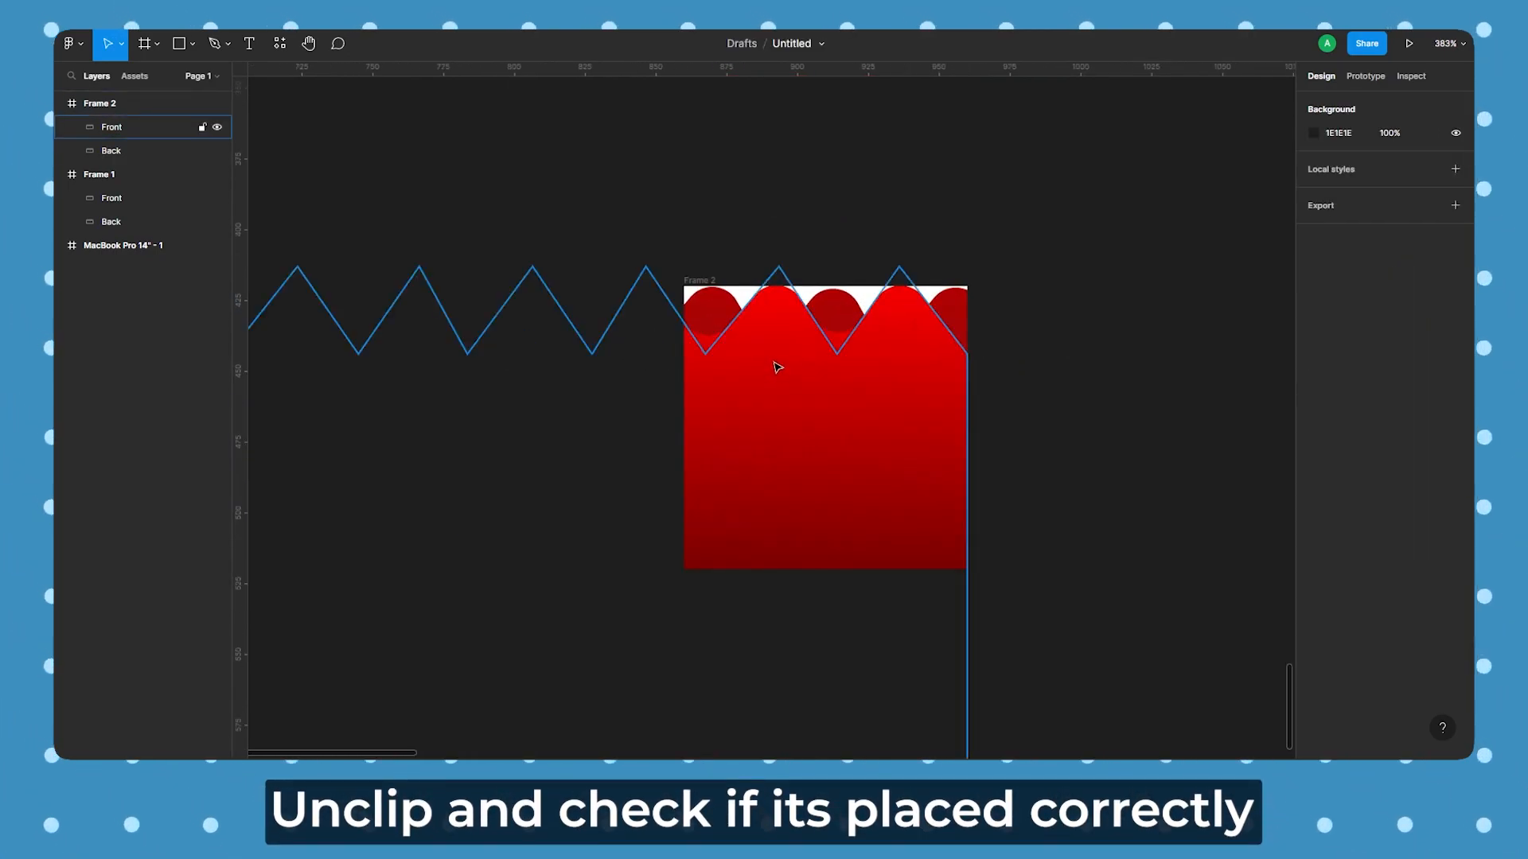
pyautogui.click(705, 282)
pyautogui.click(1314, 233)
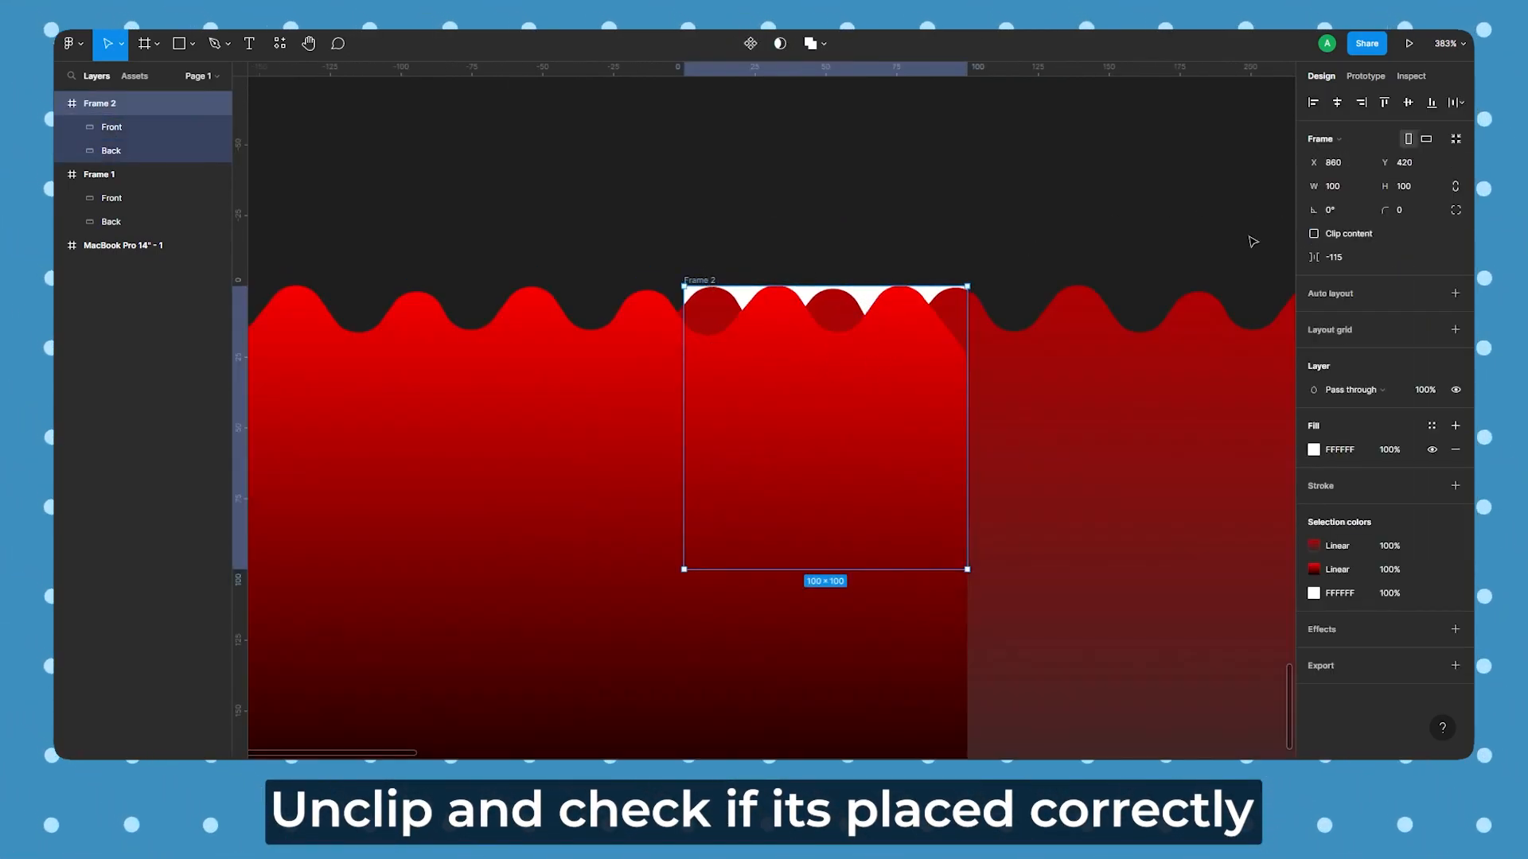
pyautogui.click(1142, 215)
pyautogui.scroll(-10, 1098, 324)
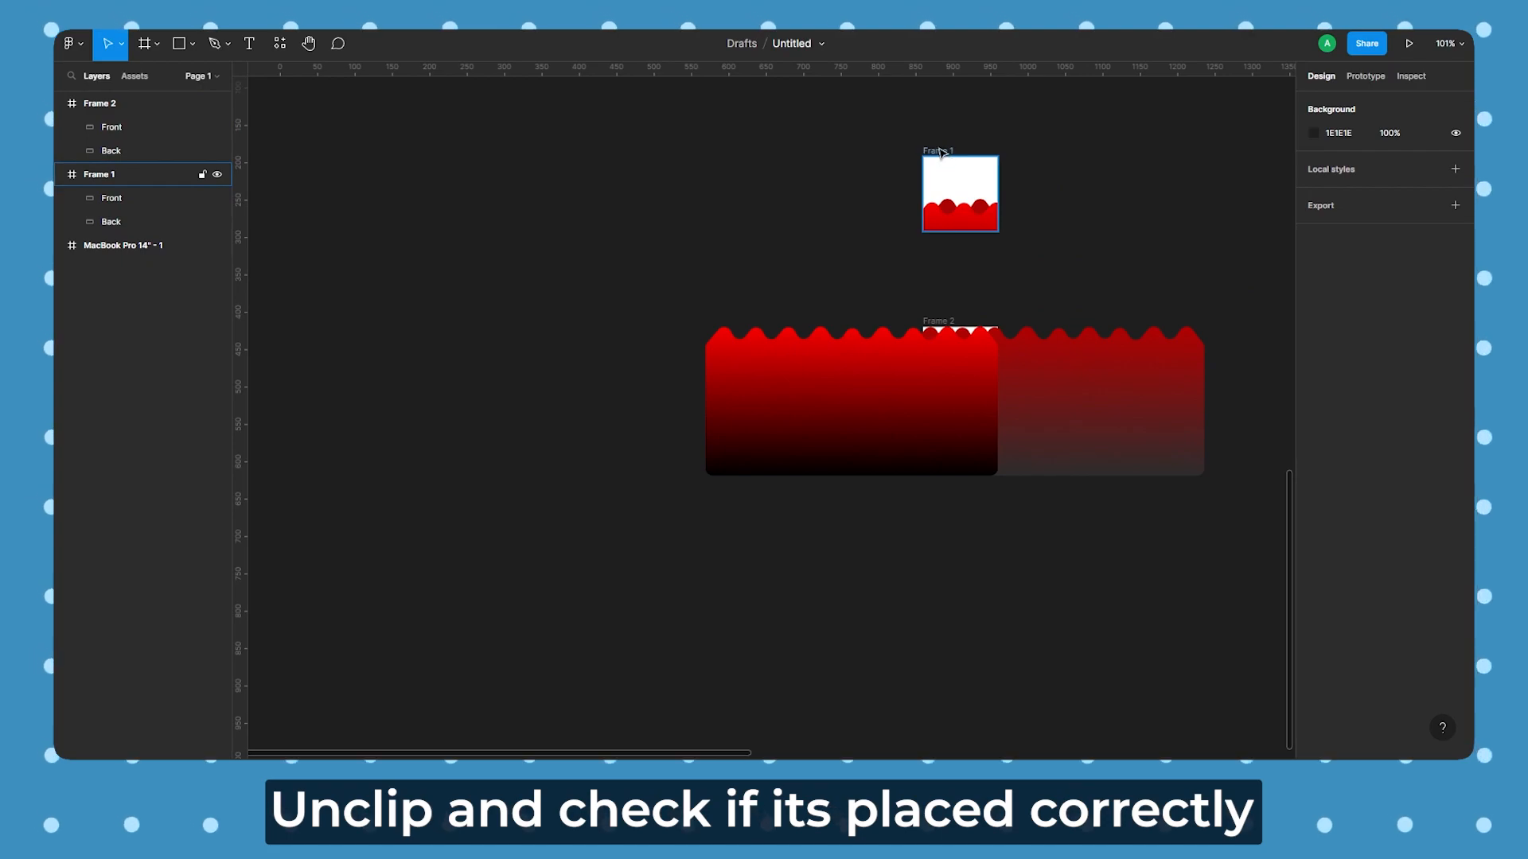
pyautogui.click(958, 177)
pyautogui.click(1314, 234)
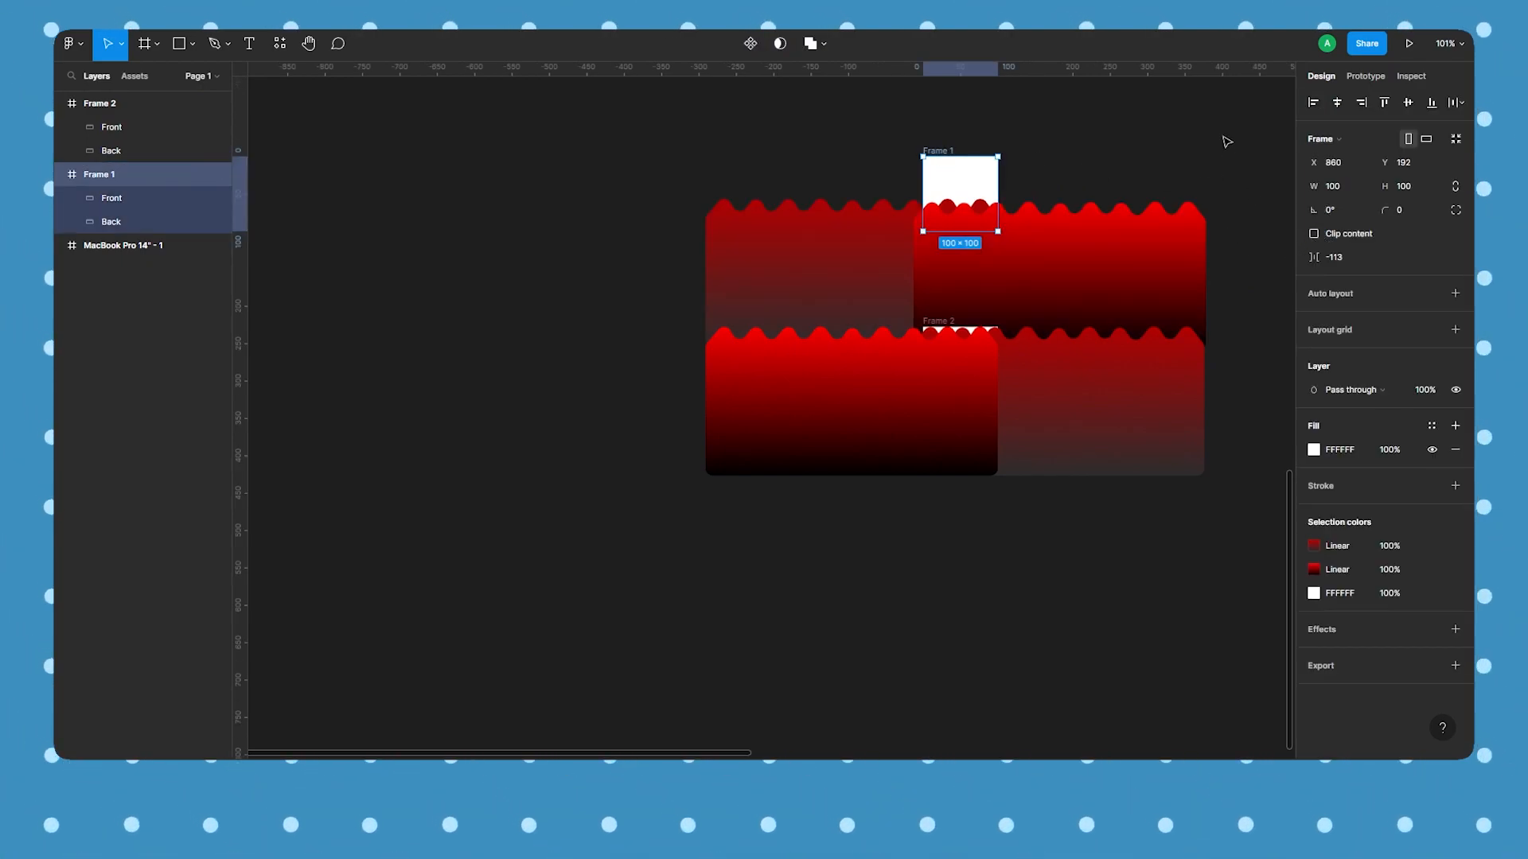
pyautogui.scroll(2, 1113, 239)
pyautogui.hscroll(2, 1113, 239)
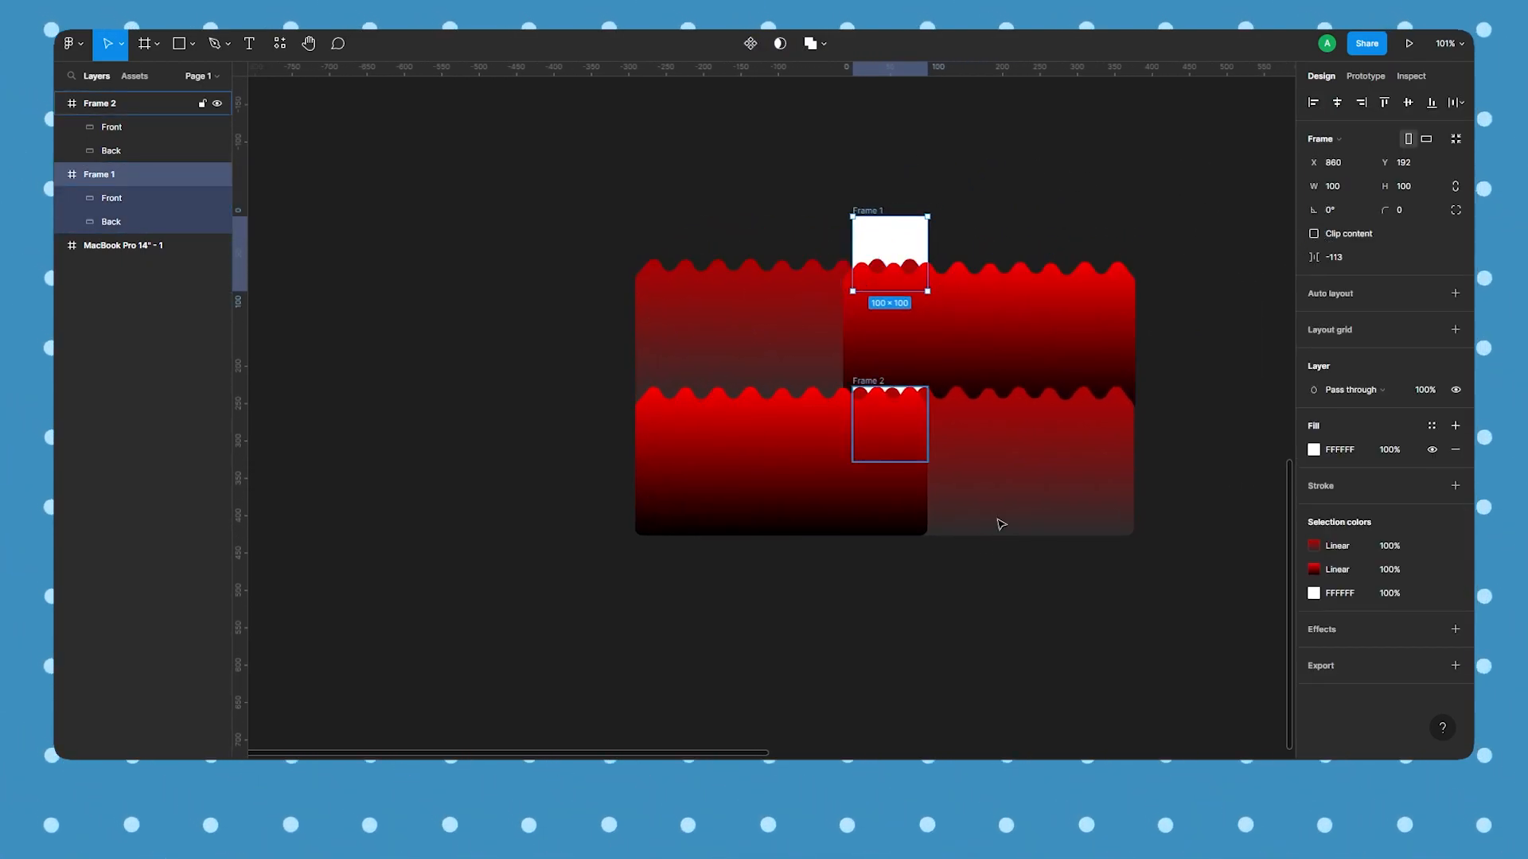
# Move Frame 2 down to about Y 538 and turn Clip content back on for both frames
pyautogui.moveTo(873, 439); pyautogui.dragTo(877, 481)
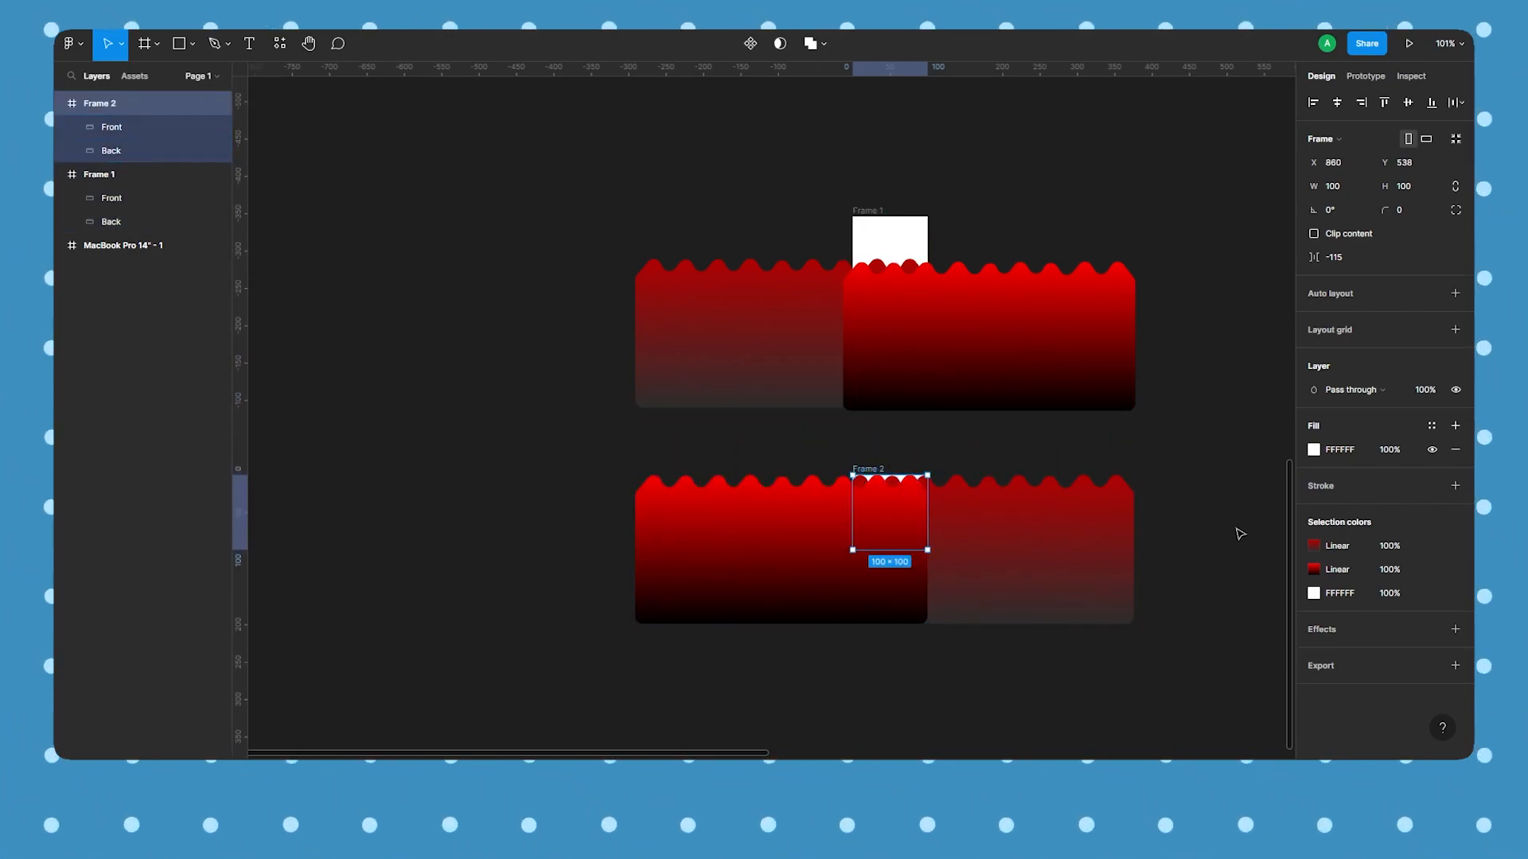
pyautogui.click(1314, 234)
pyautogui.click(1137, 398)
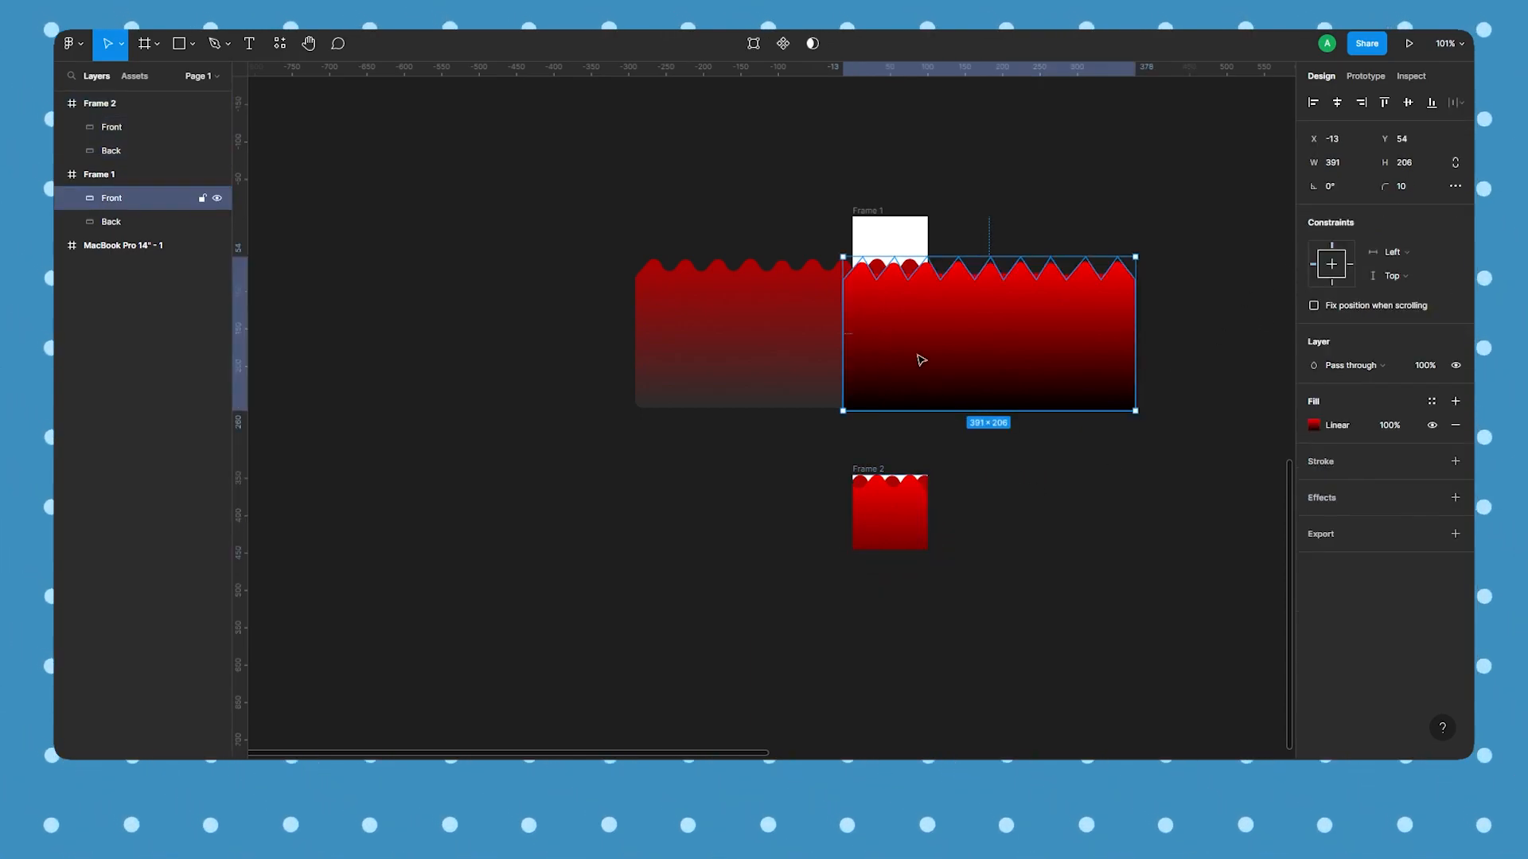
pyautogui.click(869, 211)
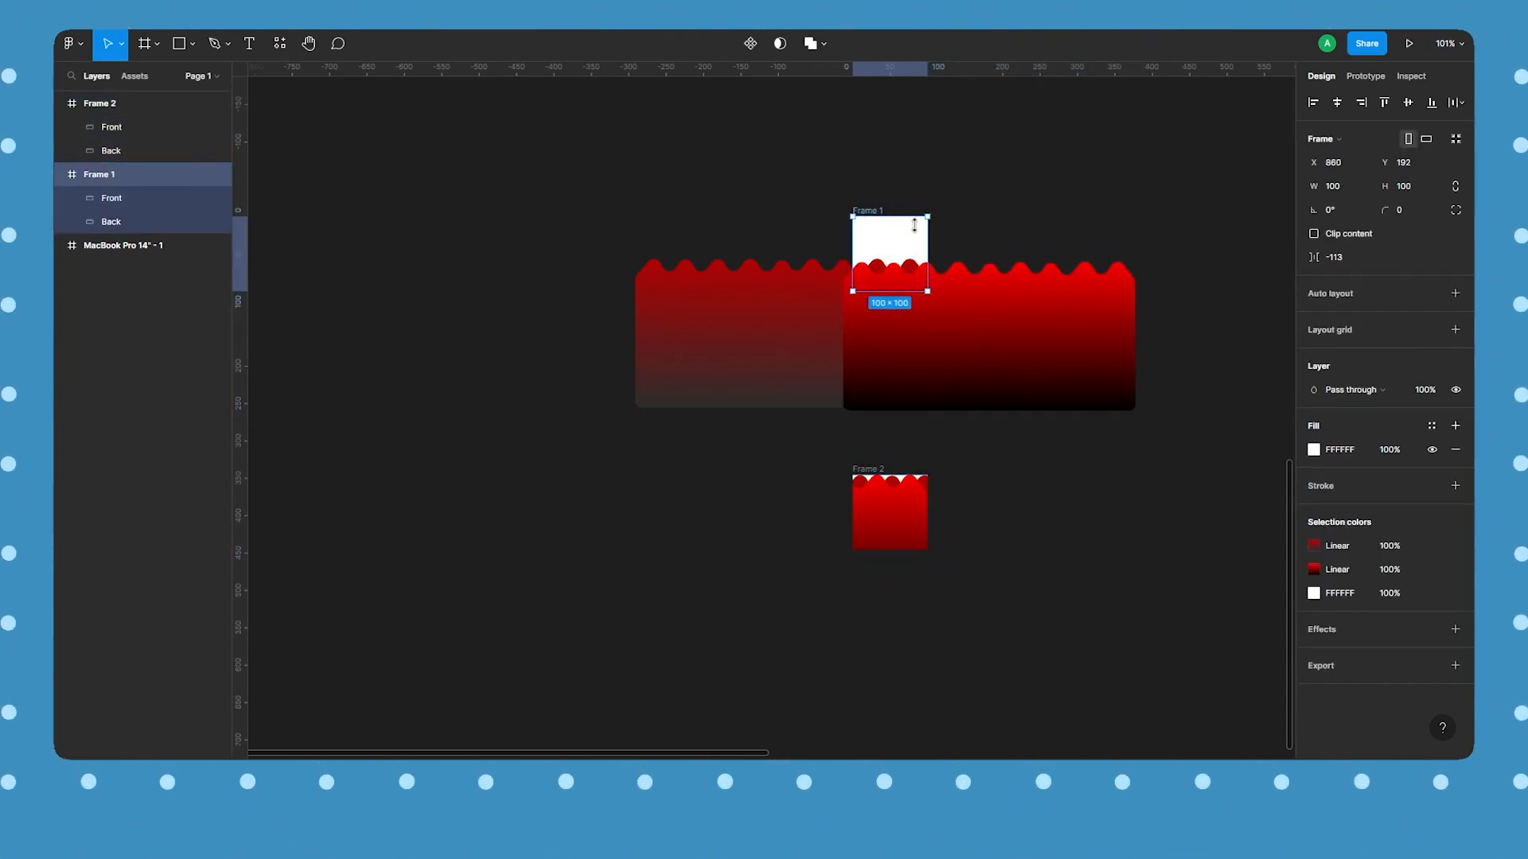
pyautogui.click(1314, 234)
pyautogui.click(1091, 259)
# Select Frame 1 and Frame 2 together and round them into circles with a corner radius of 55
pyautogui.click(868, 211)
pyautogui.keyDown('shift'); pyautogui.click(868, 470); pyautogui.keyUp('shift')
pyautogui.moveTo(1385, 210); pyautogui.dragTo(780, 269)
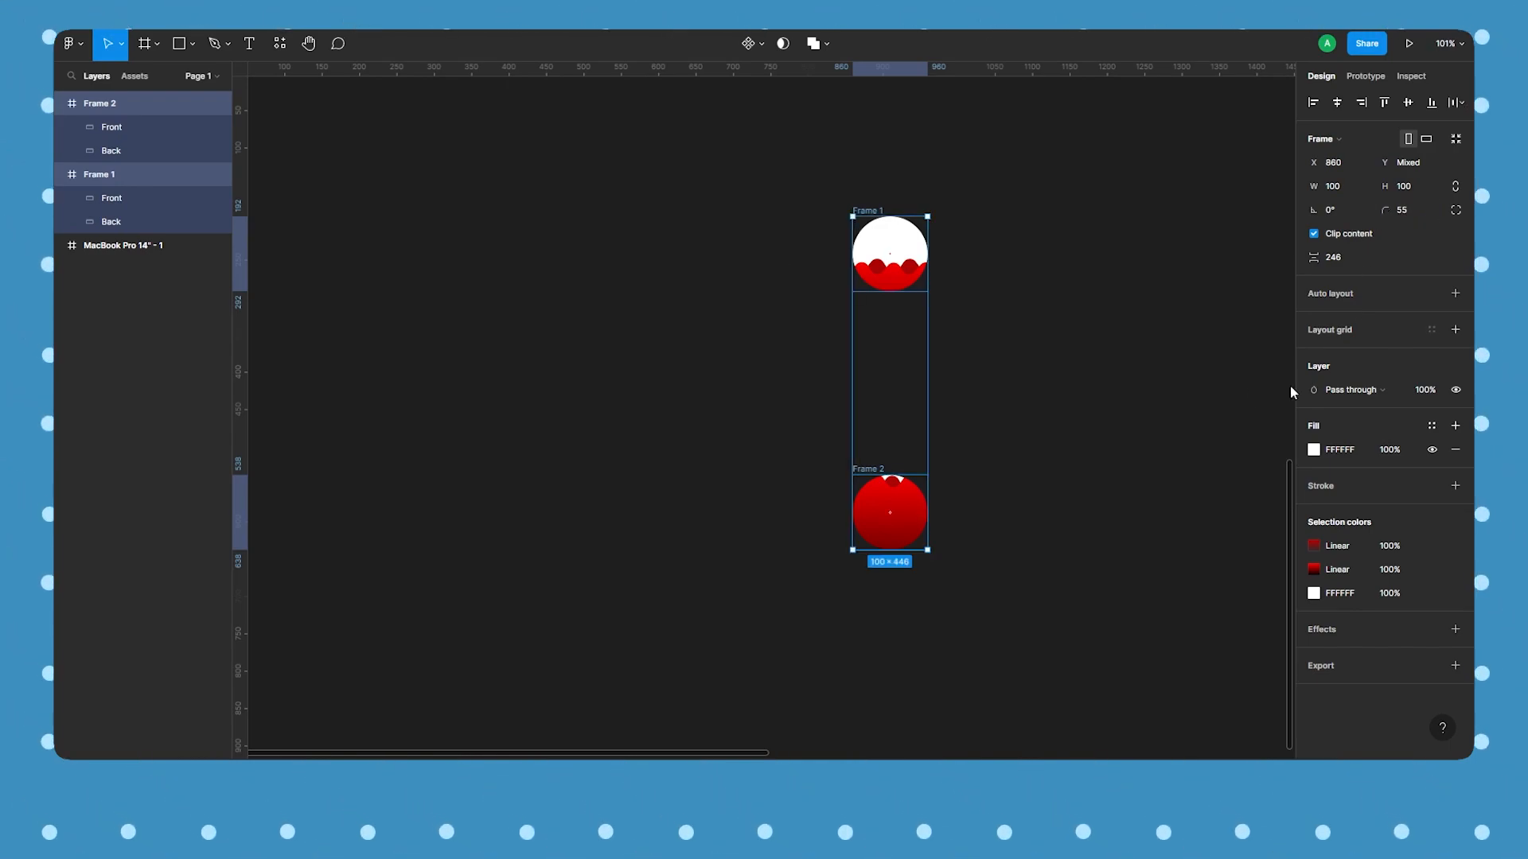
pyautogui.click(987, 369)
# Move Frame 2 up to about 85 px below Frame 1
pyautogui.moveTo(871, 469); pyautogui.dragTo(875, 353)
pyautogui.click(965, 348)
# Combine Frame 1 and Frame 2 into one component set
pyautogui.scroll(3, 973, 165)
pyautogui.moveTo(973, 199); pyautogui.dragTo(732, 637)
pyautogui.click(760, 45)
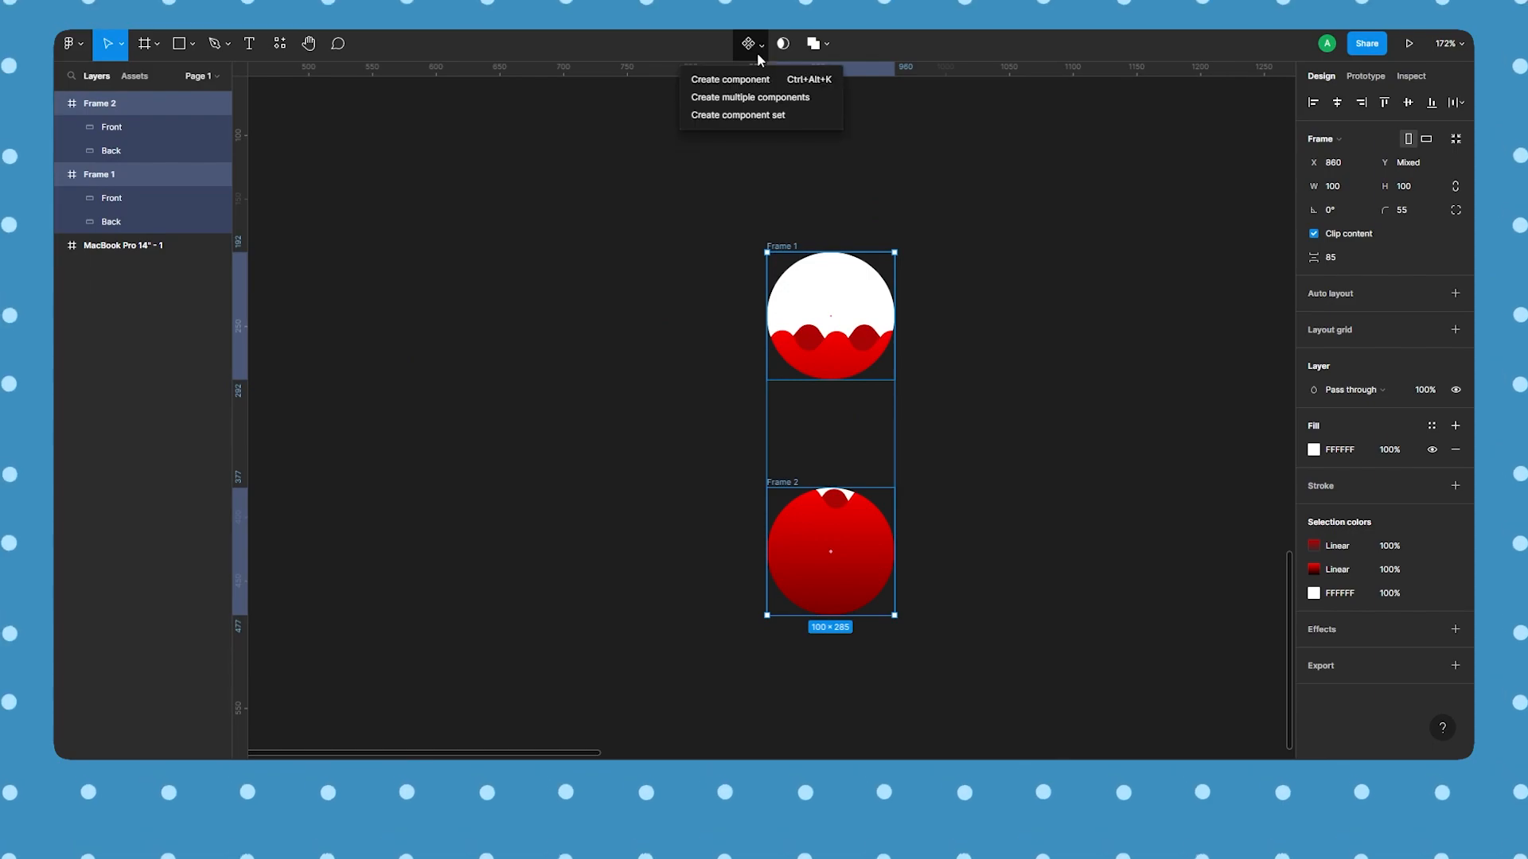
pyautogui.click(770, 117)
# Add a prototype connection from the Frame 1 variant to Frame 2, triggered After delay of 1 ms
pyautogui.click(868, 318)
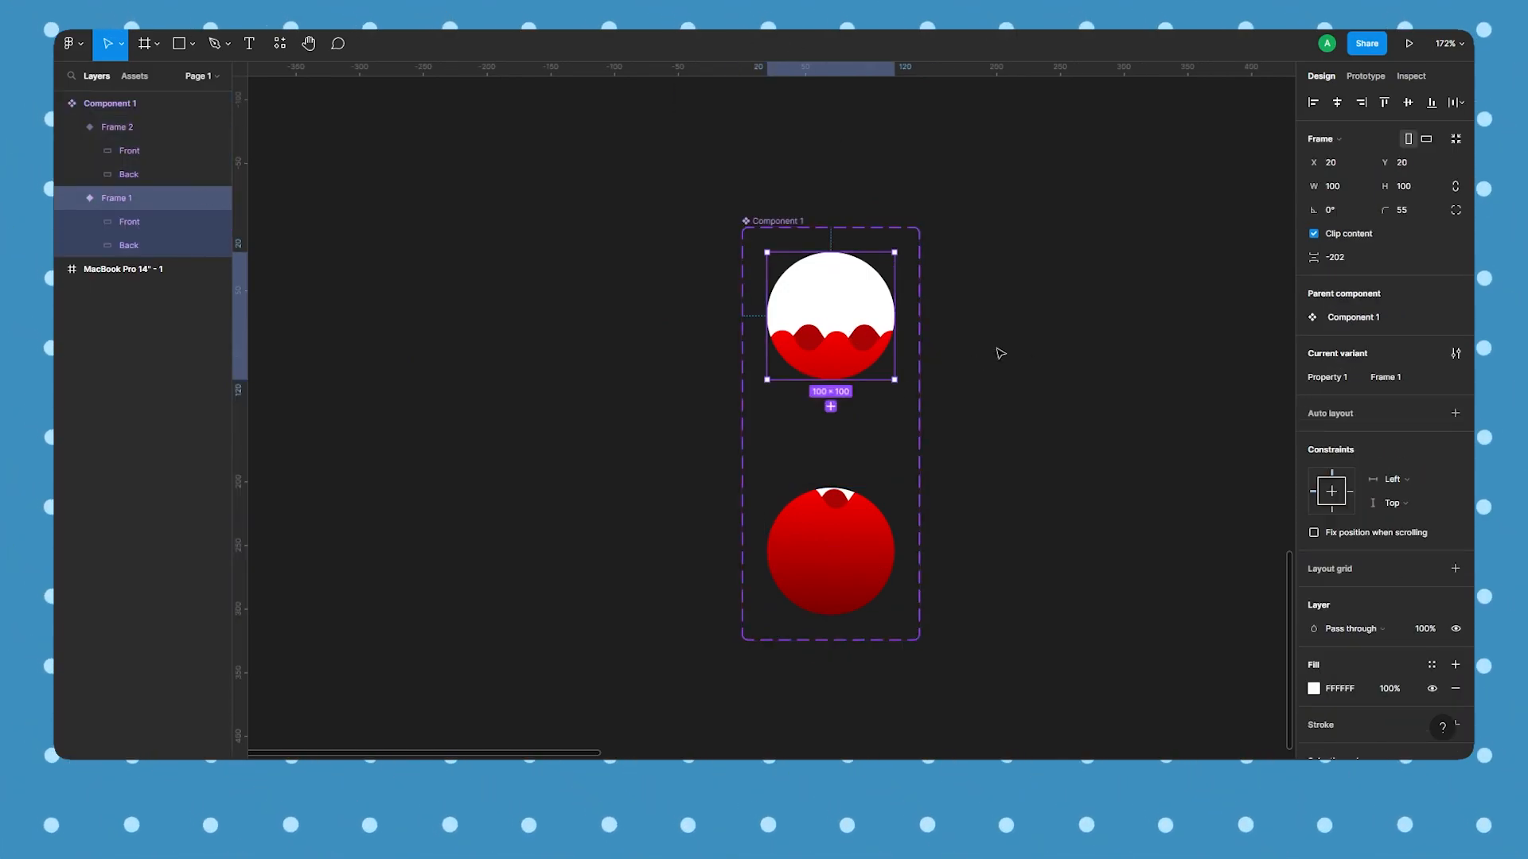
pyautogui.click(1365, 76)
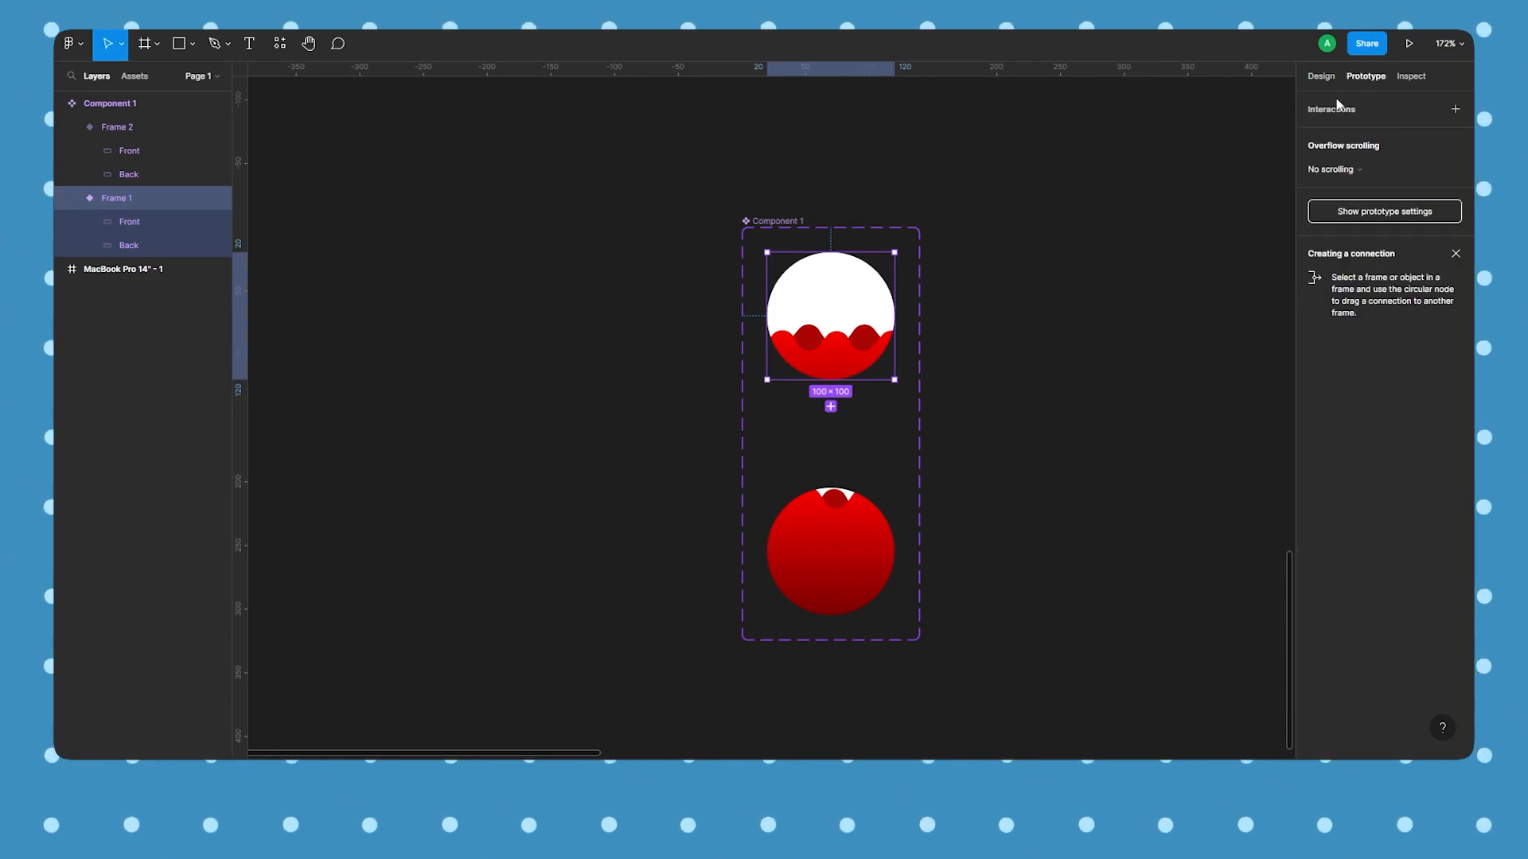
pyautogui.moveTo(831, 379); pyautogui.dragTo(835, 516)
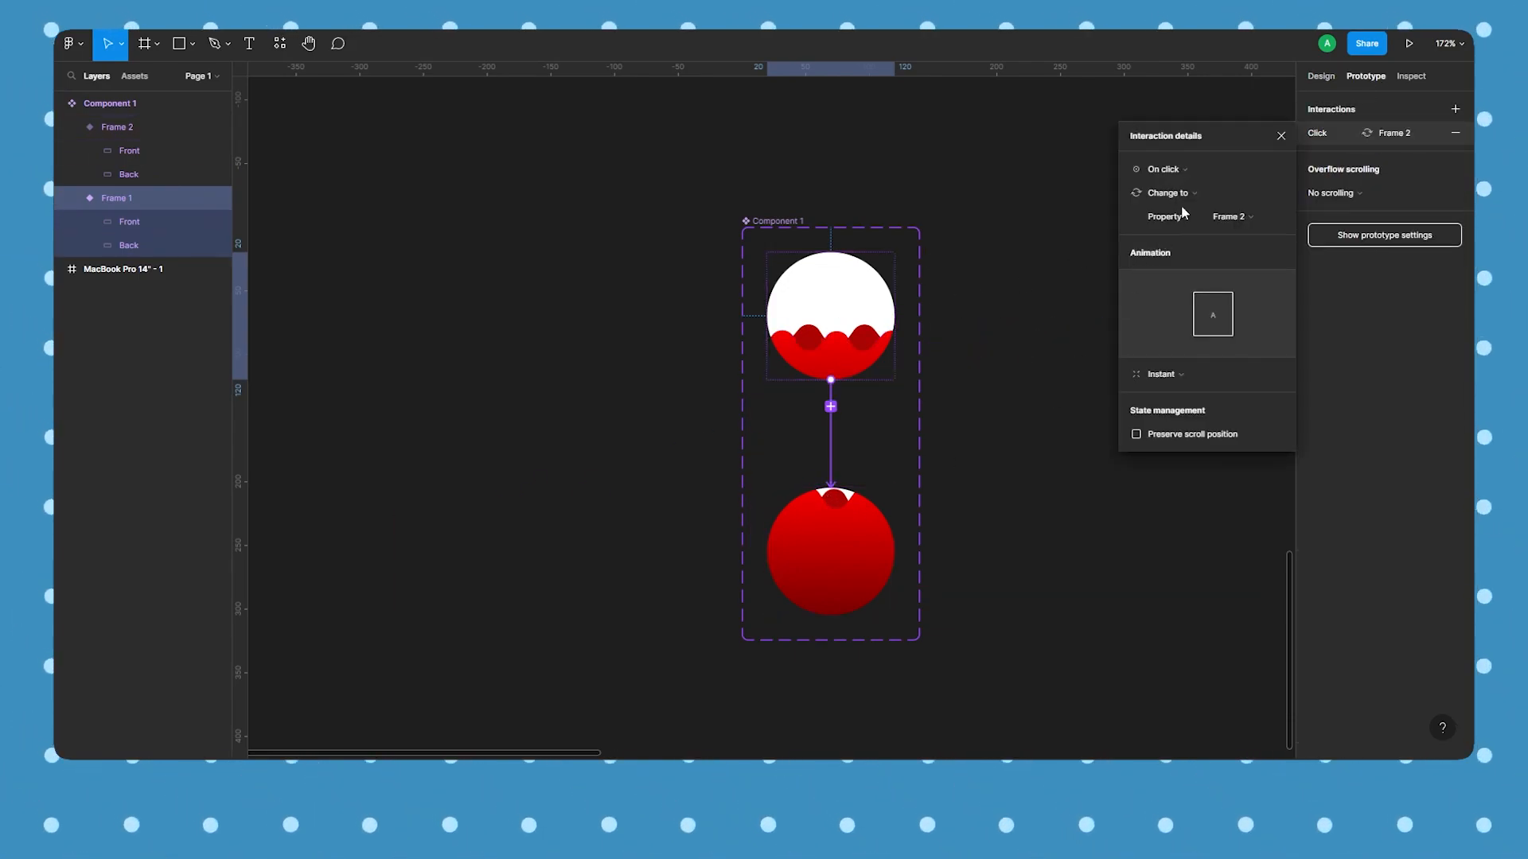
pyautogui.click(1179, 170)
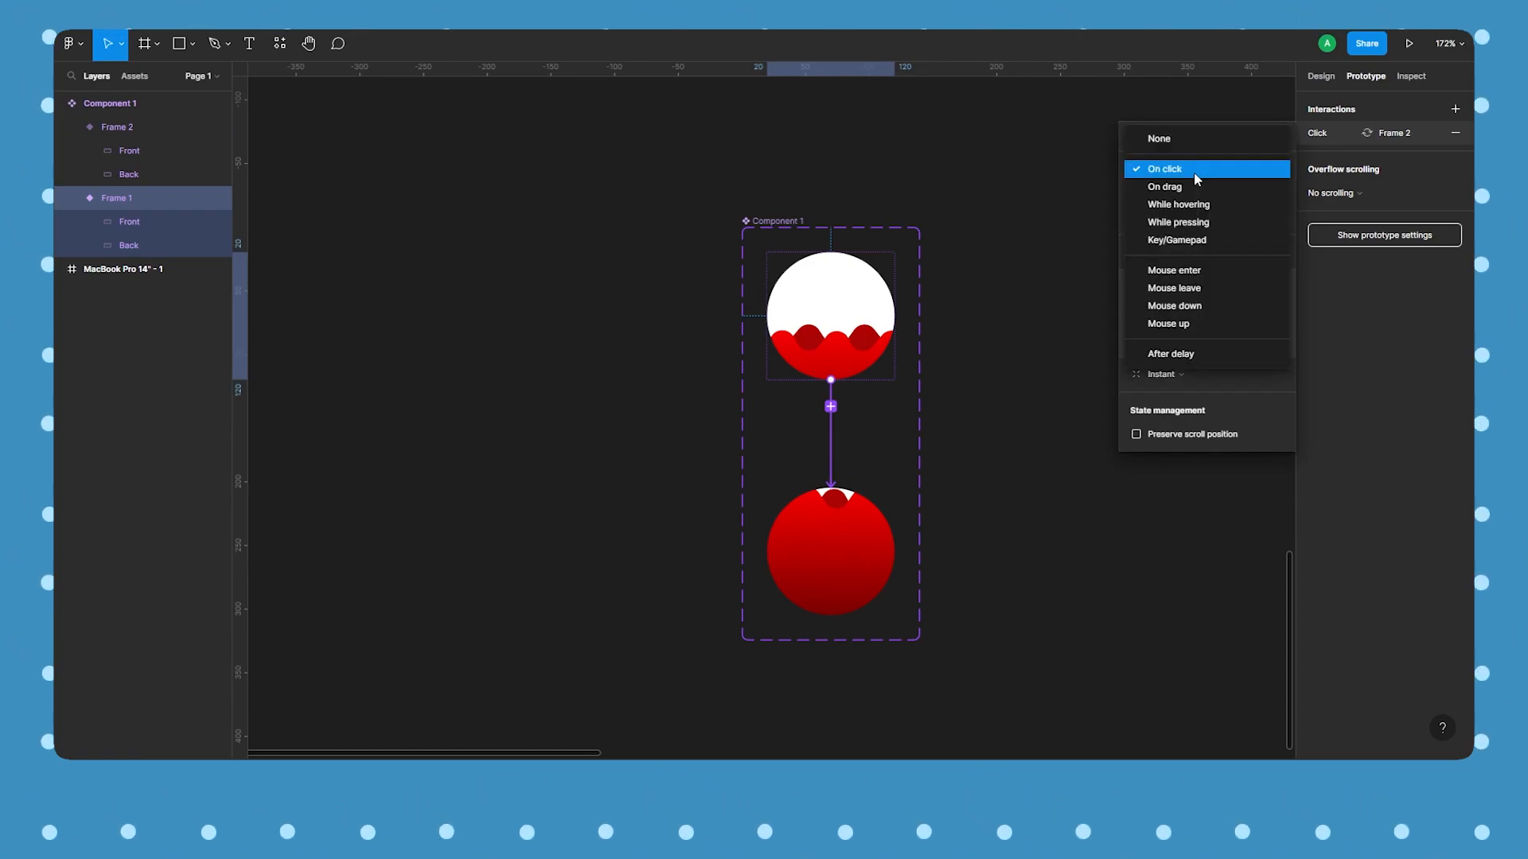
pyautogui.click(1183, 354)
pyautogui.click(1238, 171)
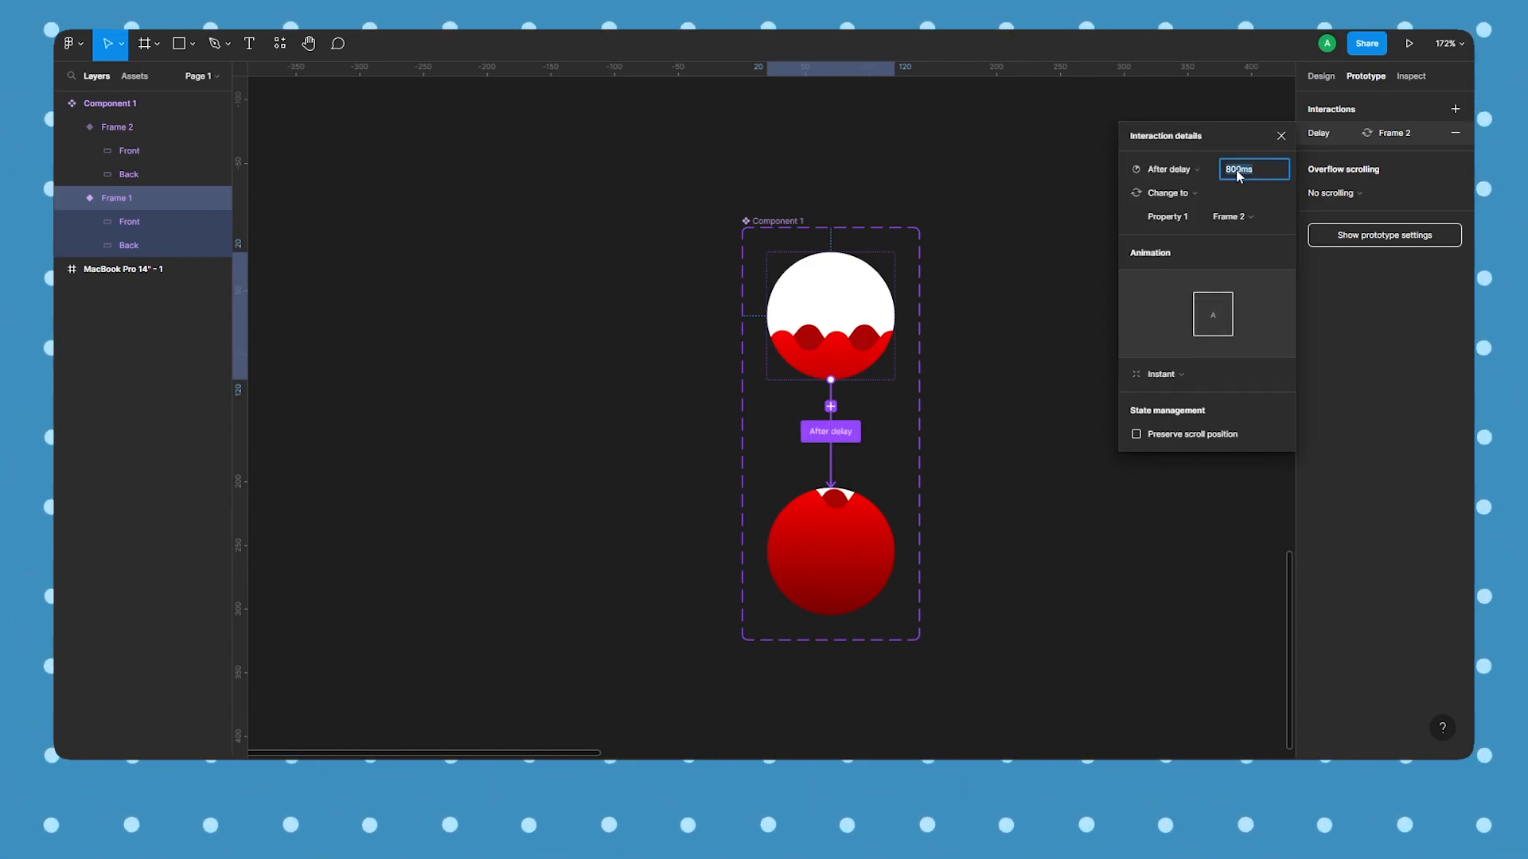
pyautogui.write('1')
# Set the Frame 1 to Frame 2 transition to Smart animate with Linear easing and a duration of 5000 ms
pyautogui.click(1159, 374)
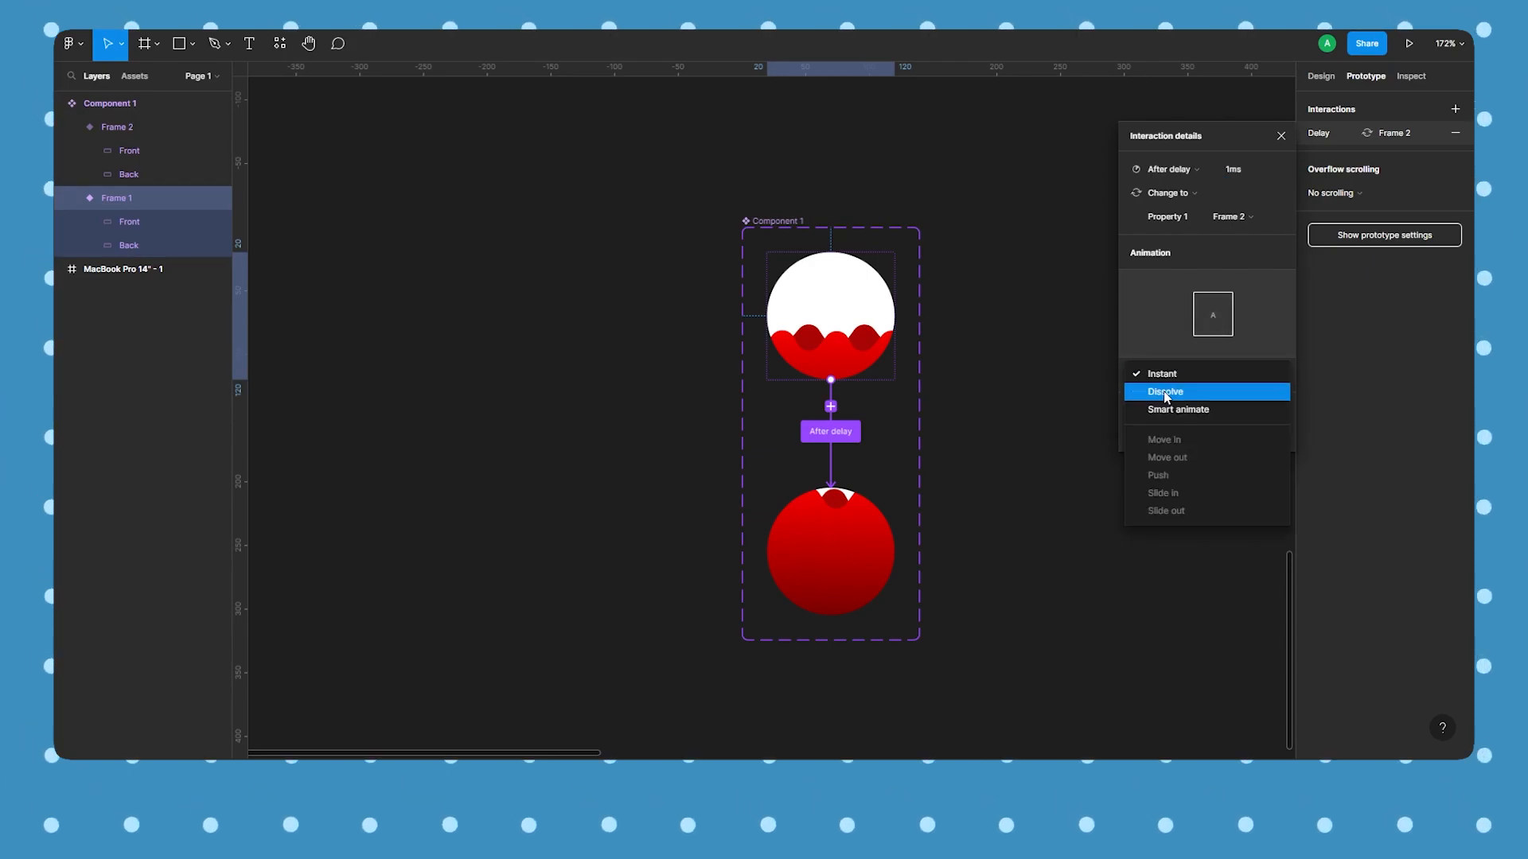
pyautogui.click(1165, 408)
pyautogui.click(1165, 406)
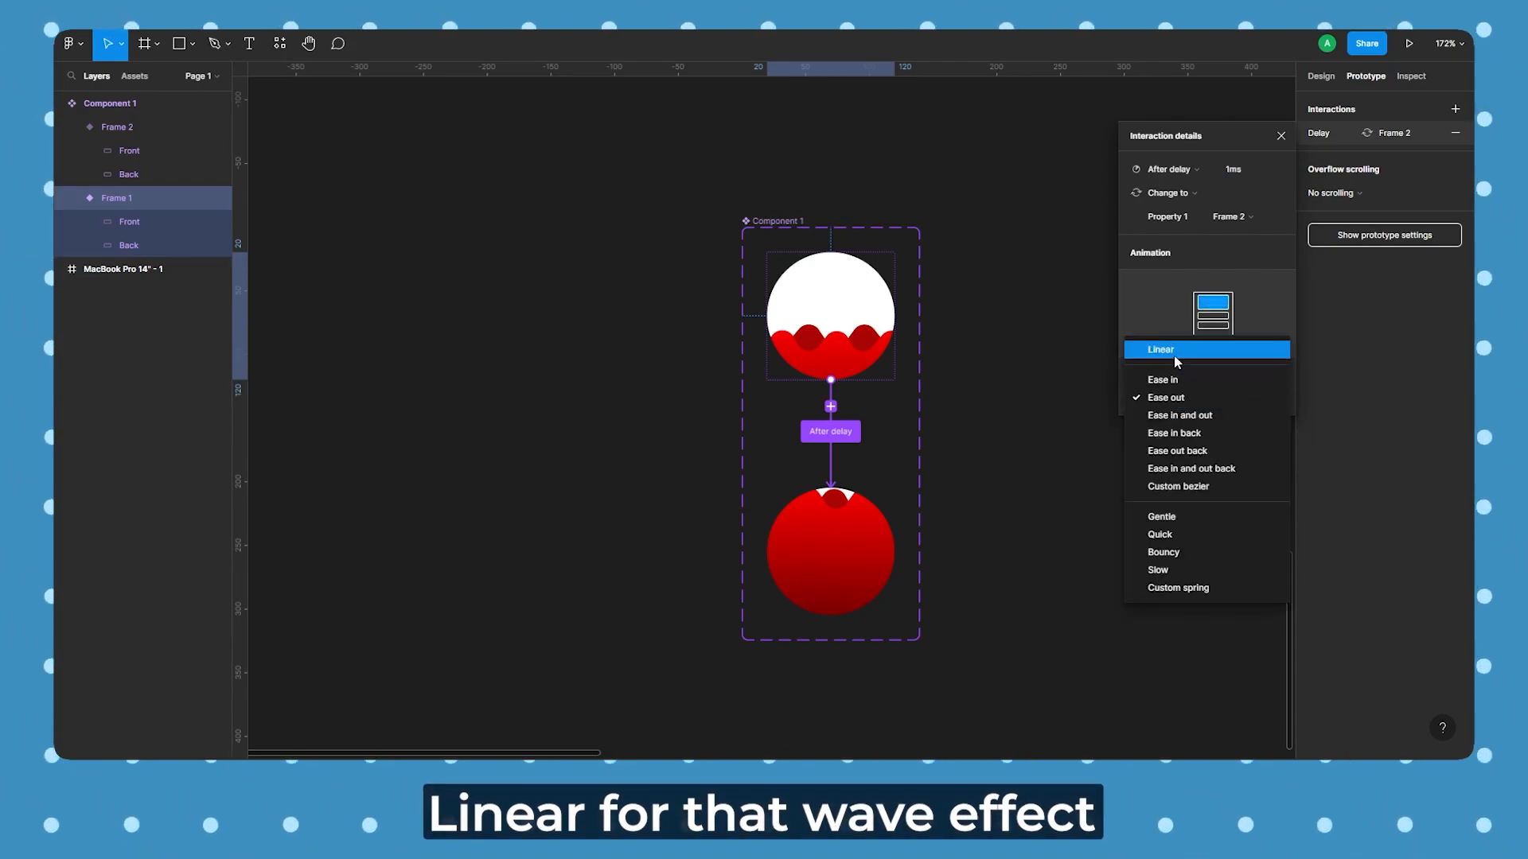
pyautogui.click(1171, 351)
pyautogui.click(1167, 395)
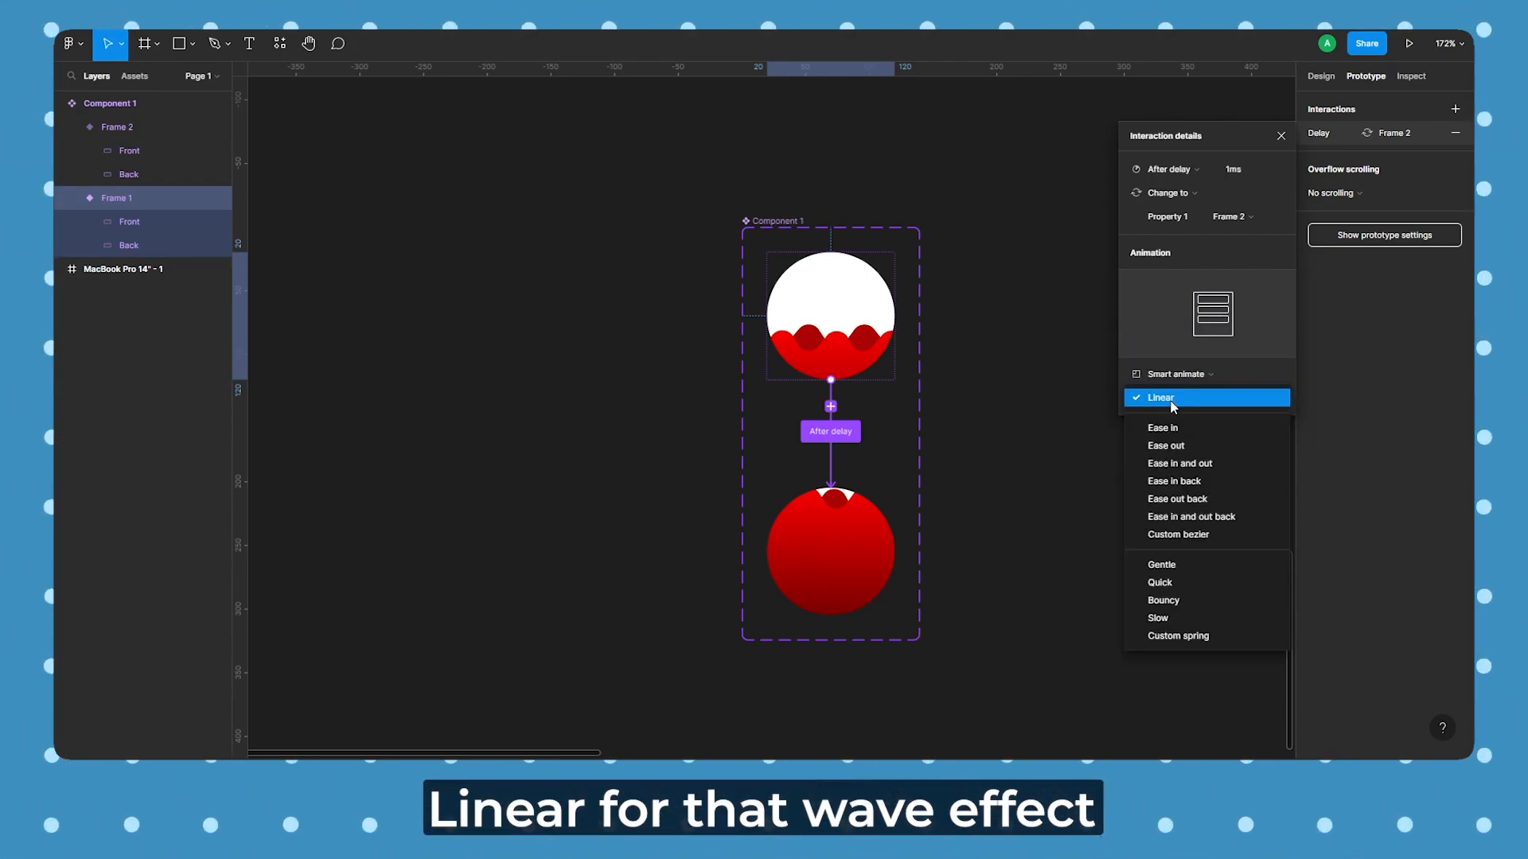
pyautogui.click(1171, 405)
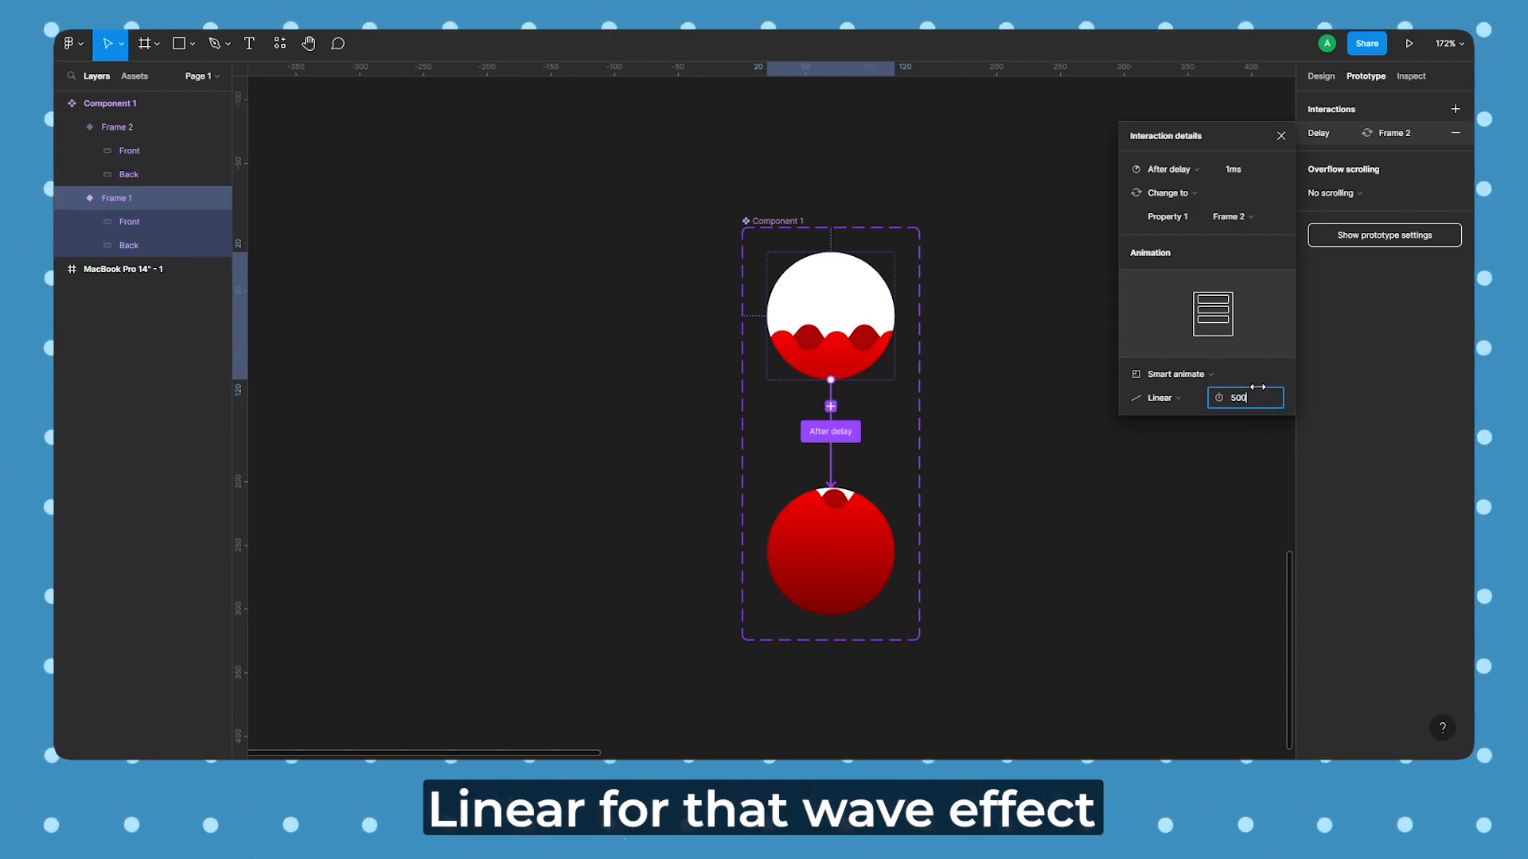
pyautogui.press('Return')
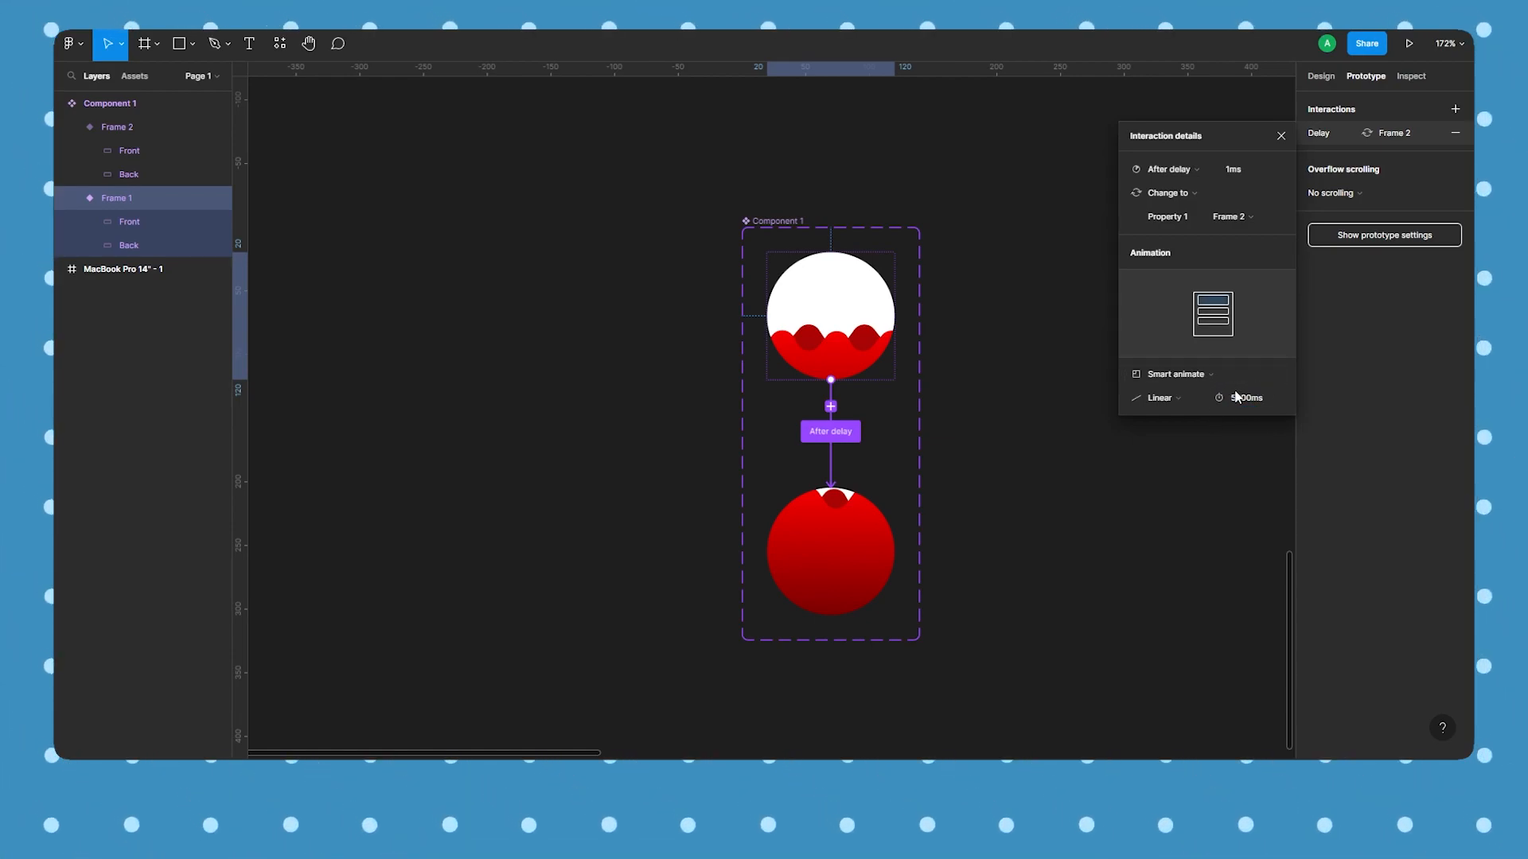
# Connect the Frame 2 variant back to Frame 1 with an After delay trigger of 1 ms and an Instant animation
pyautogui.click(836, 495)
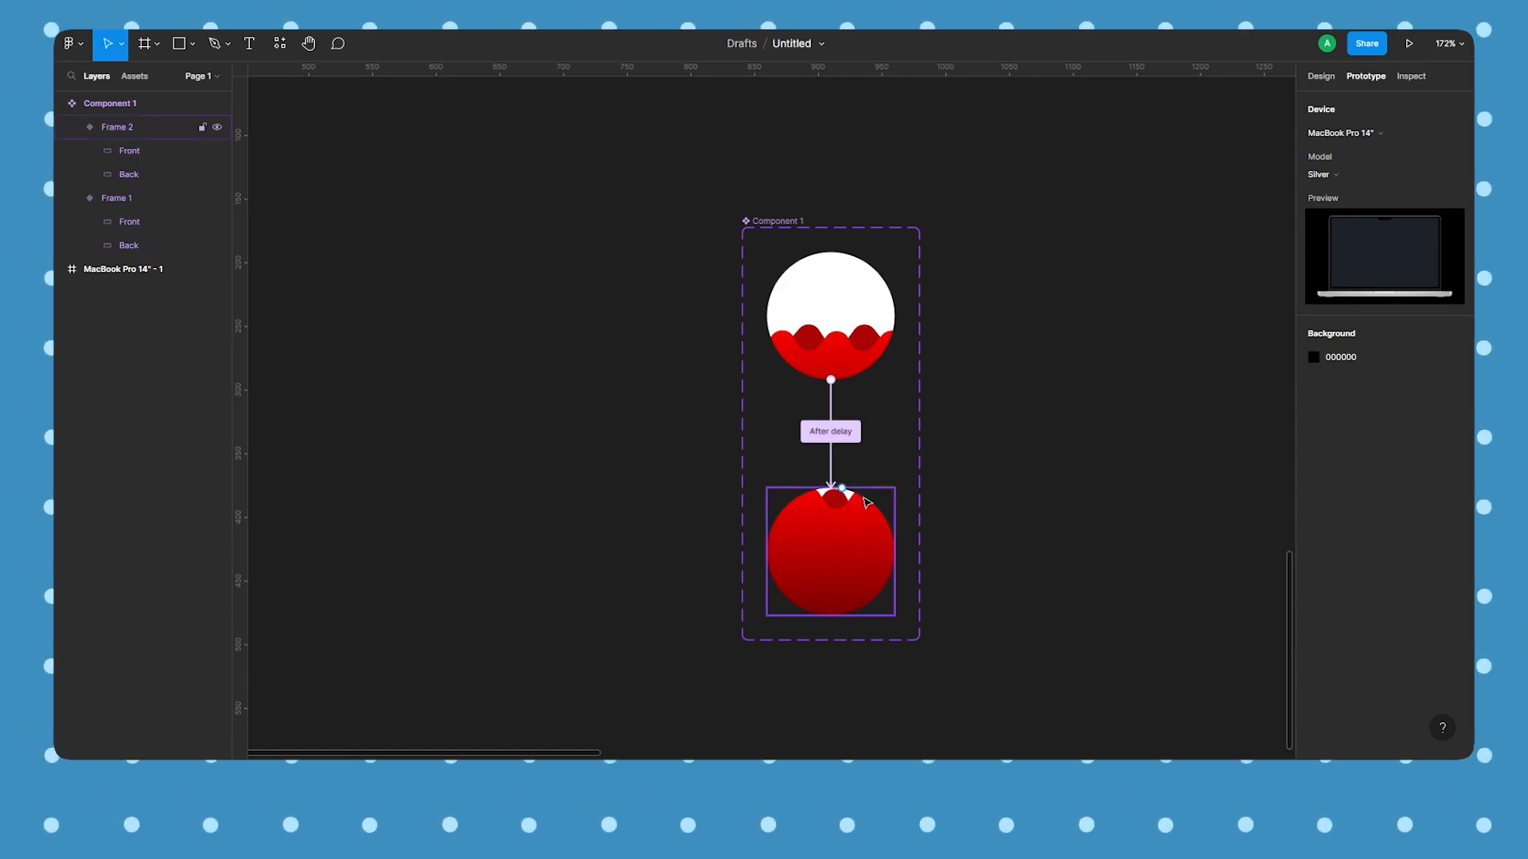
pyautogui.moveTo(842, 489); pyautogui.dragTo(863, 370)
pyautogui.click(1169, 170)
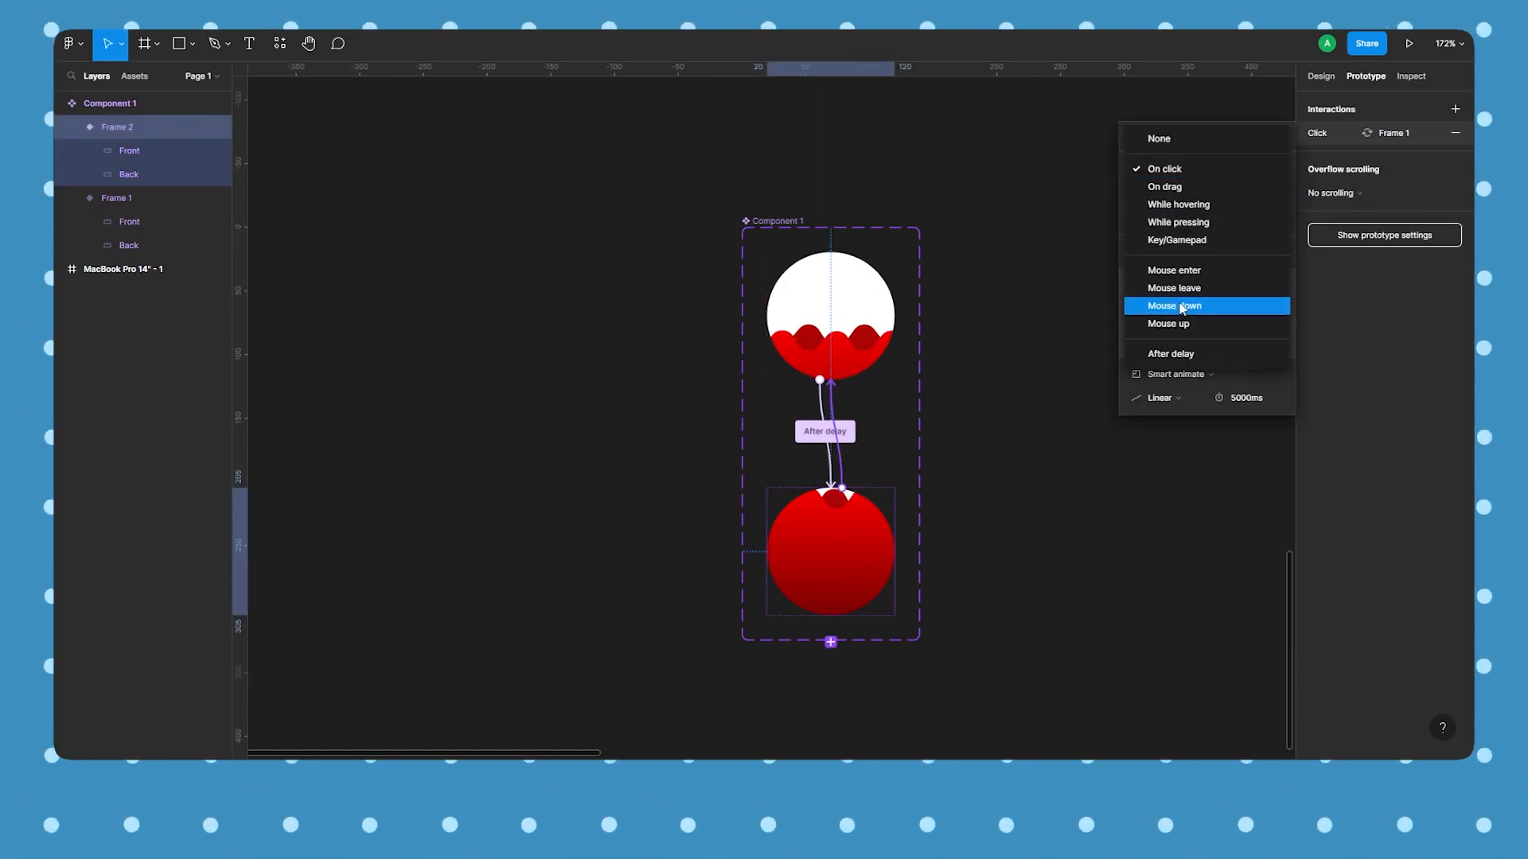
pyautogui.click(1180, 348)
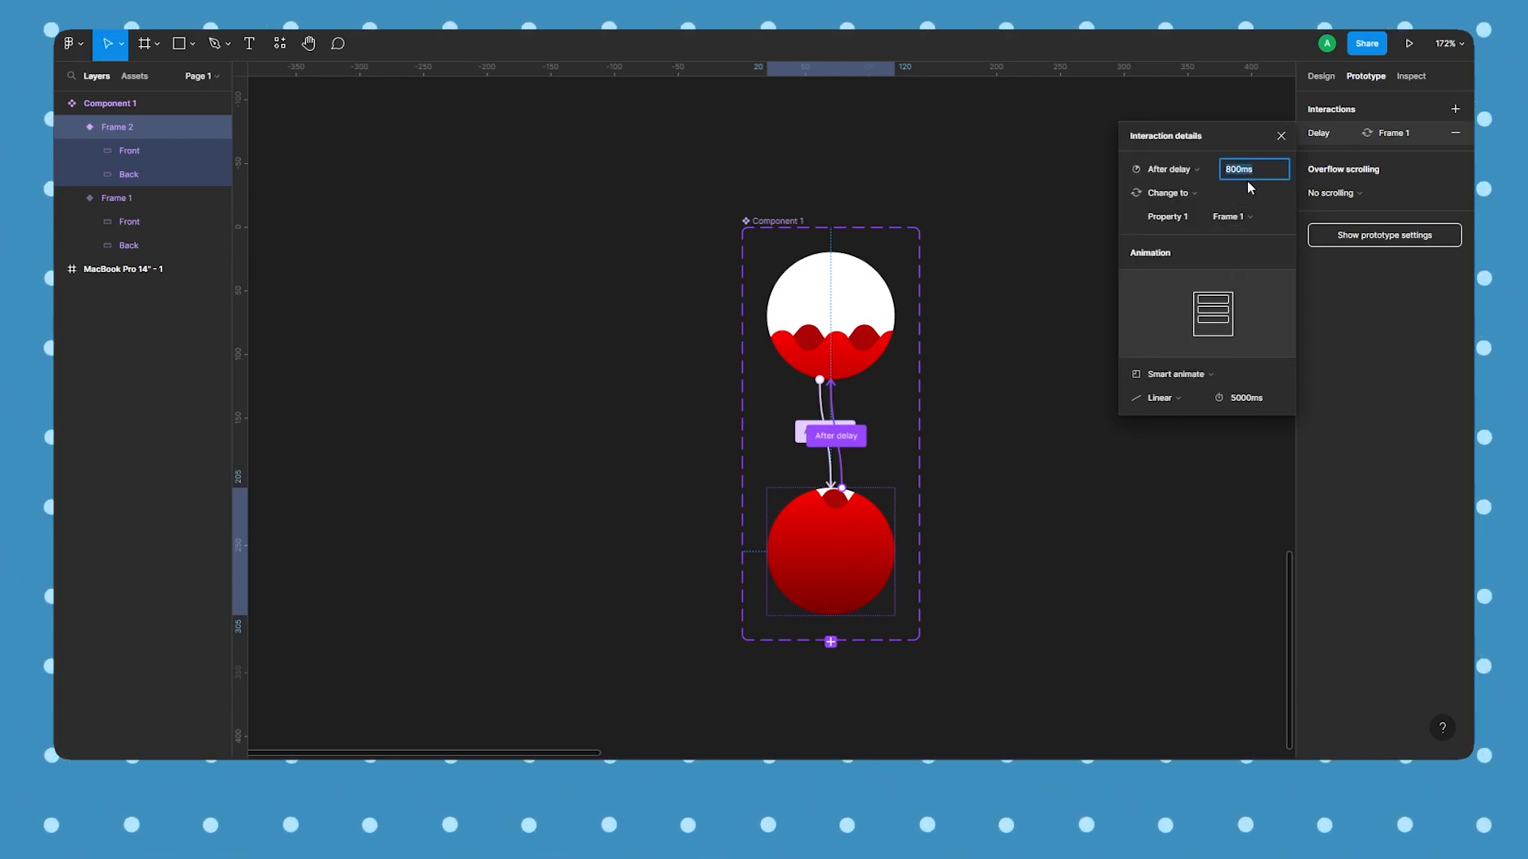
pyautogui.click(1176, 374)
pyautogui.click(1191, 339)
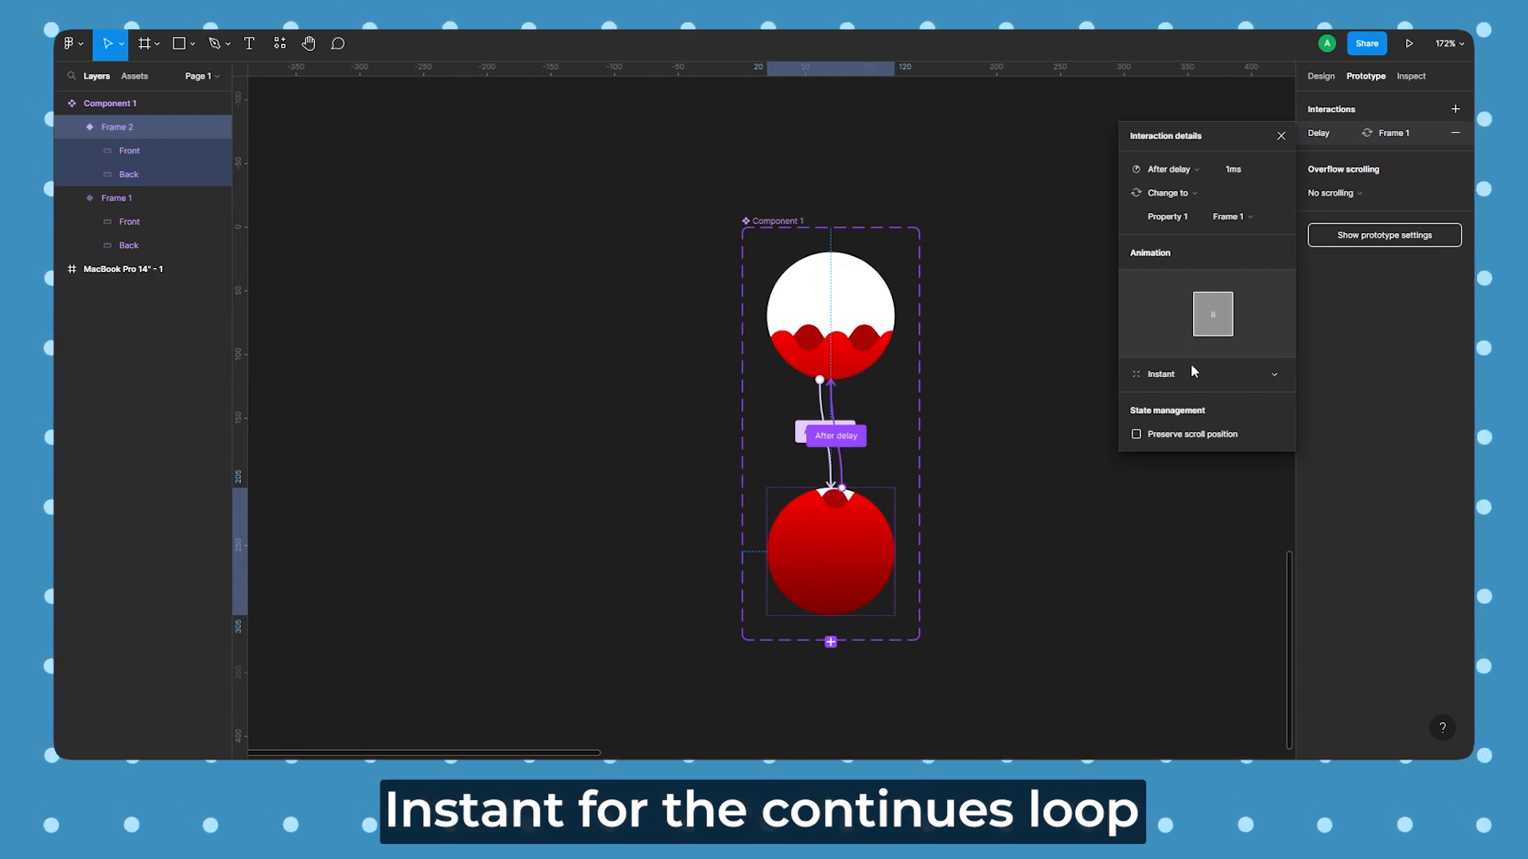
pyautogui.click(1280, 136)
pyautogui.click(1007, 286)
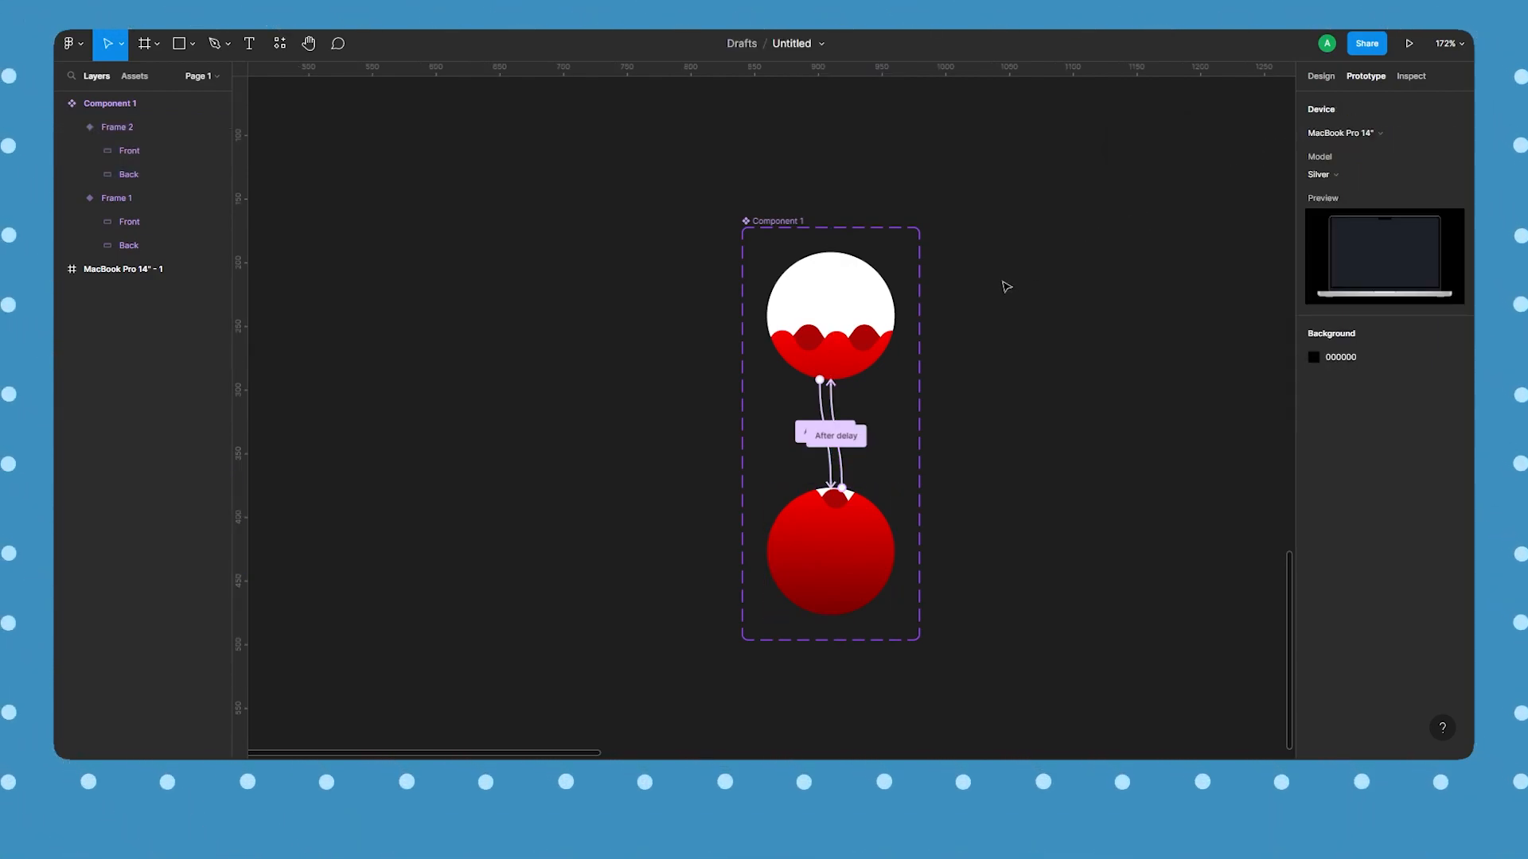
# Remove the white FFFFFF fill from the Frame 1 and Frame 2 variants together
pyautogui.click(826, 290)
pyautogui.click(819, 300)
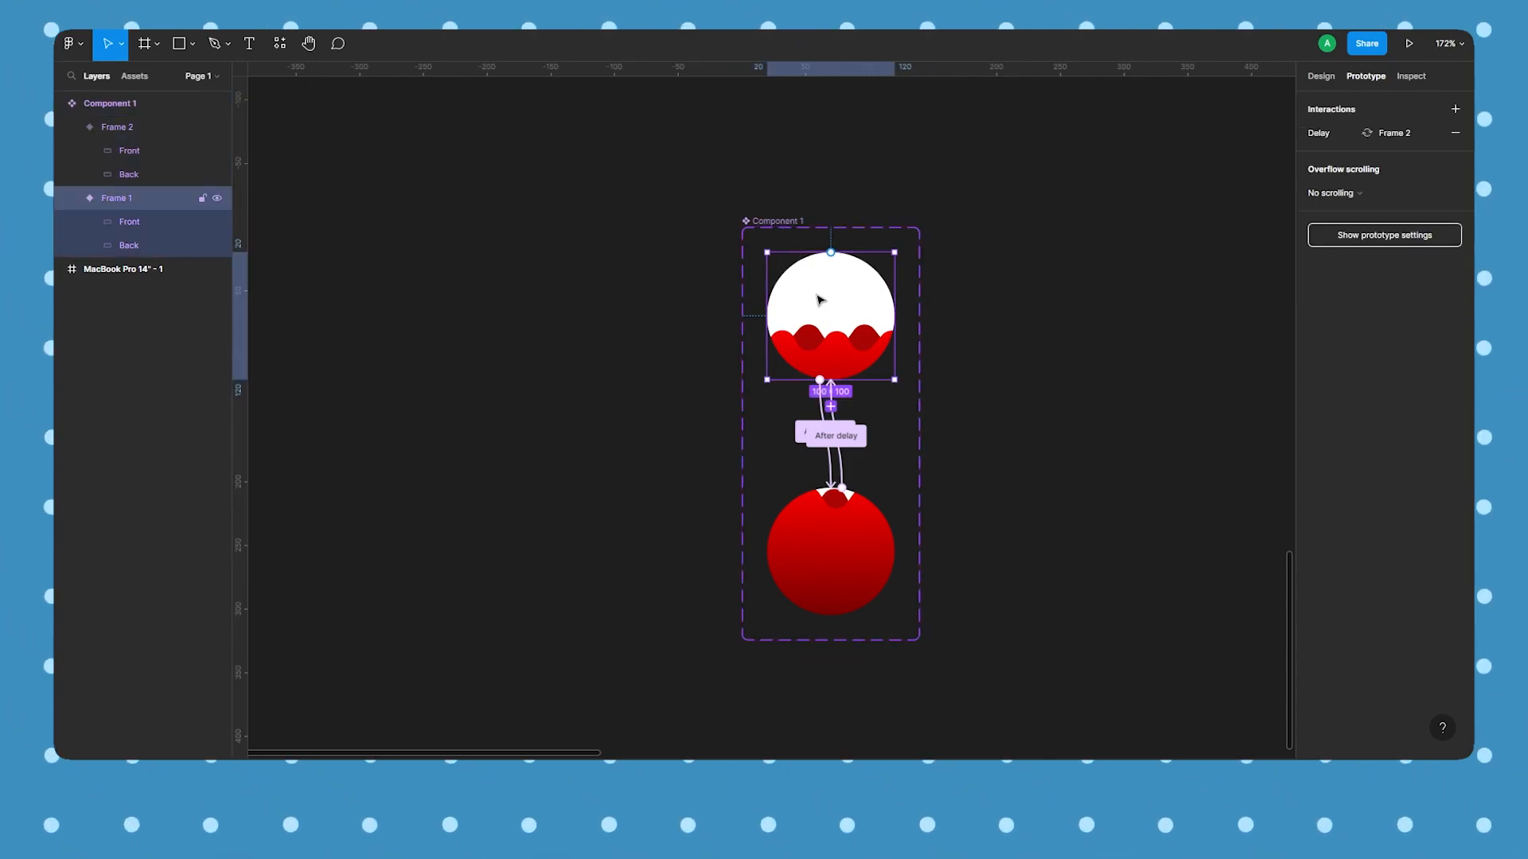
pyautogui.click(1321, 75)
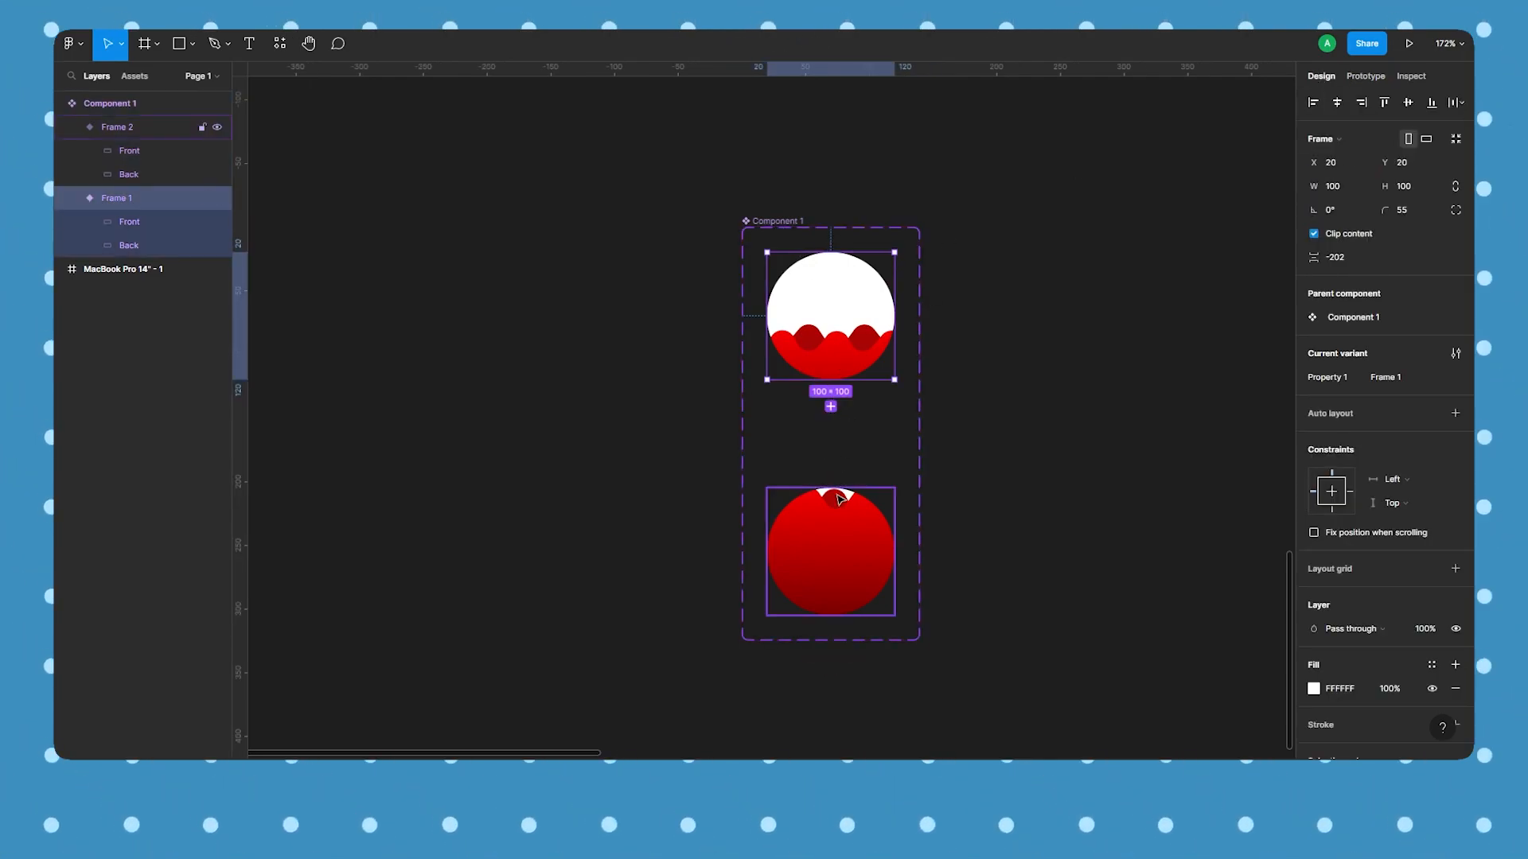
pyautogui.keyDown('shift'); pyautogui.click(841, 517); pyautogui.keyUp('shift')
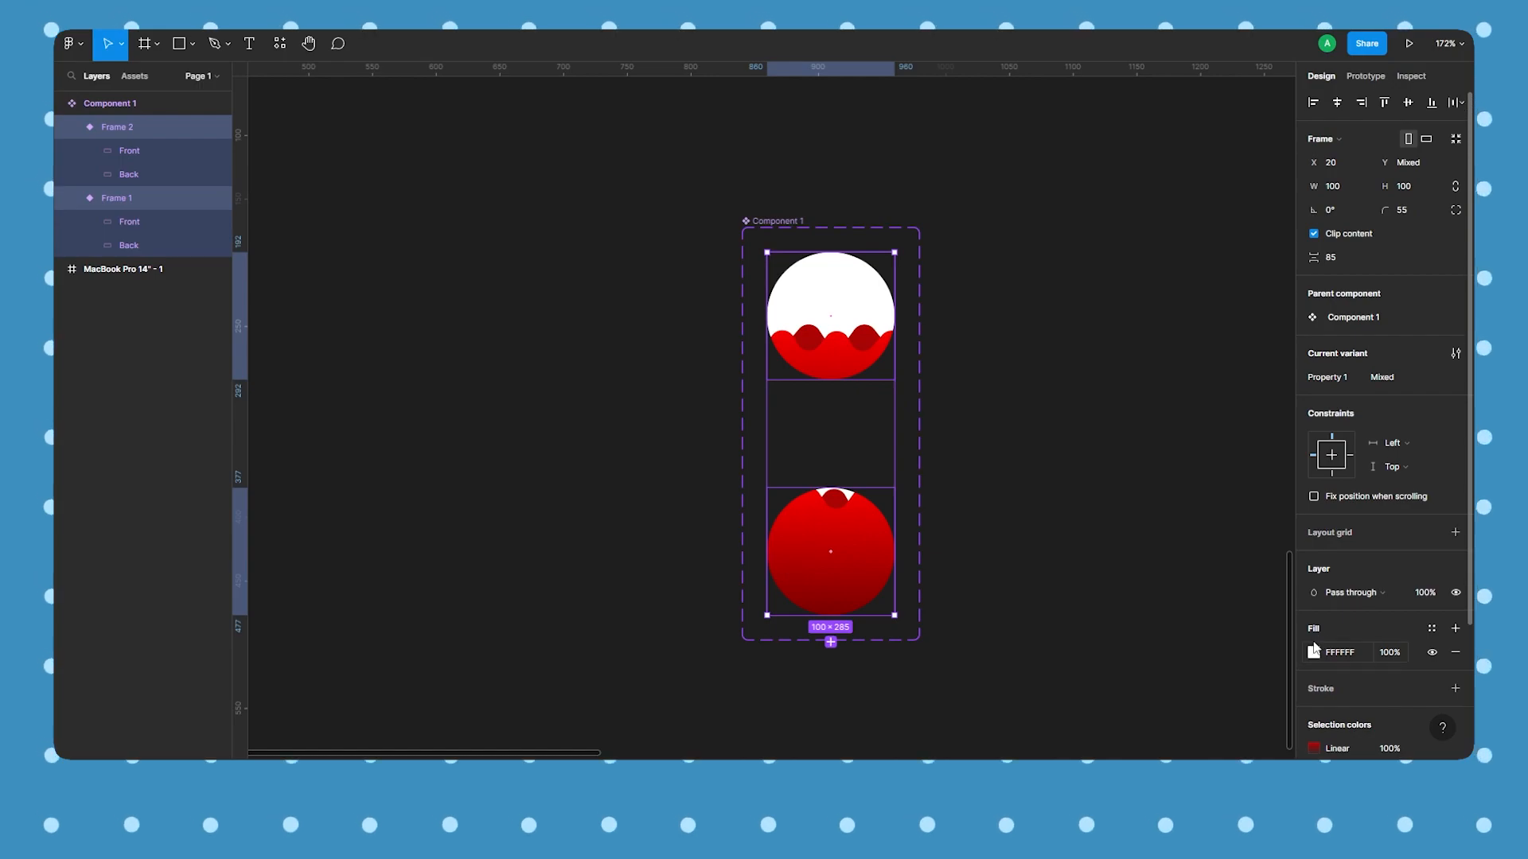
pyautogui.click(1455, 652)
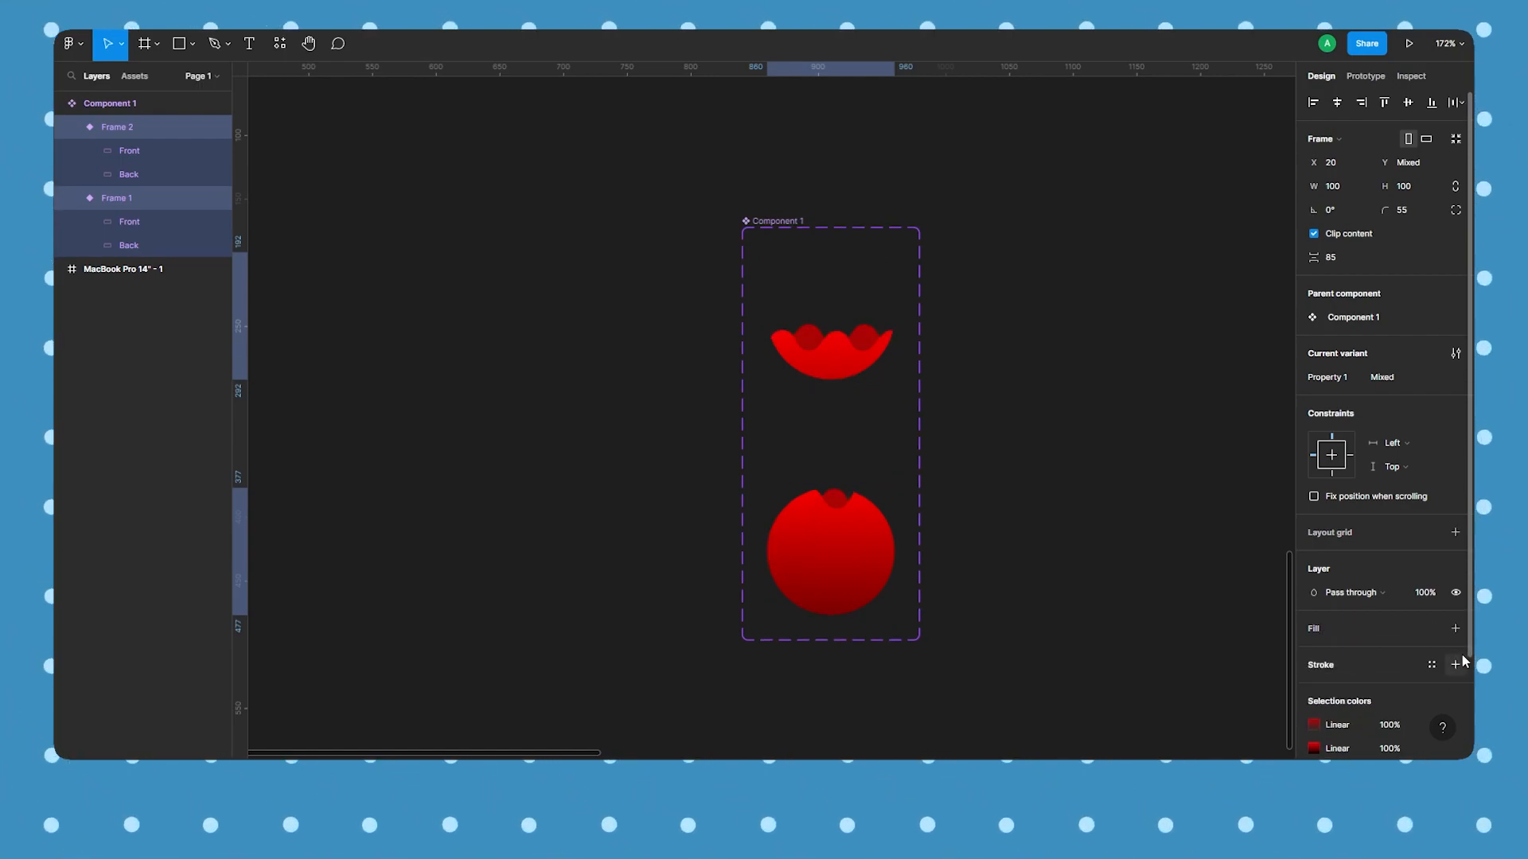
pyautogui.click(1148, 434)
# Place an instance of the liquid component near the centre of the MacBook Pro 14" - 1 frame, at about X 741, Y 459
pyautogui.moveTo(1148, 435); pyautogui.dragTo(959, 513)
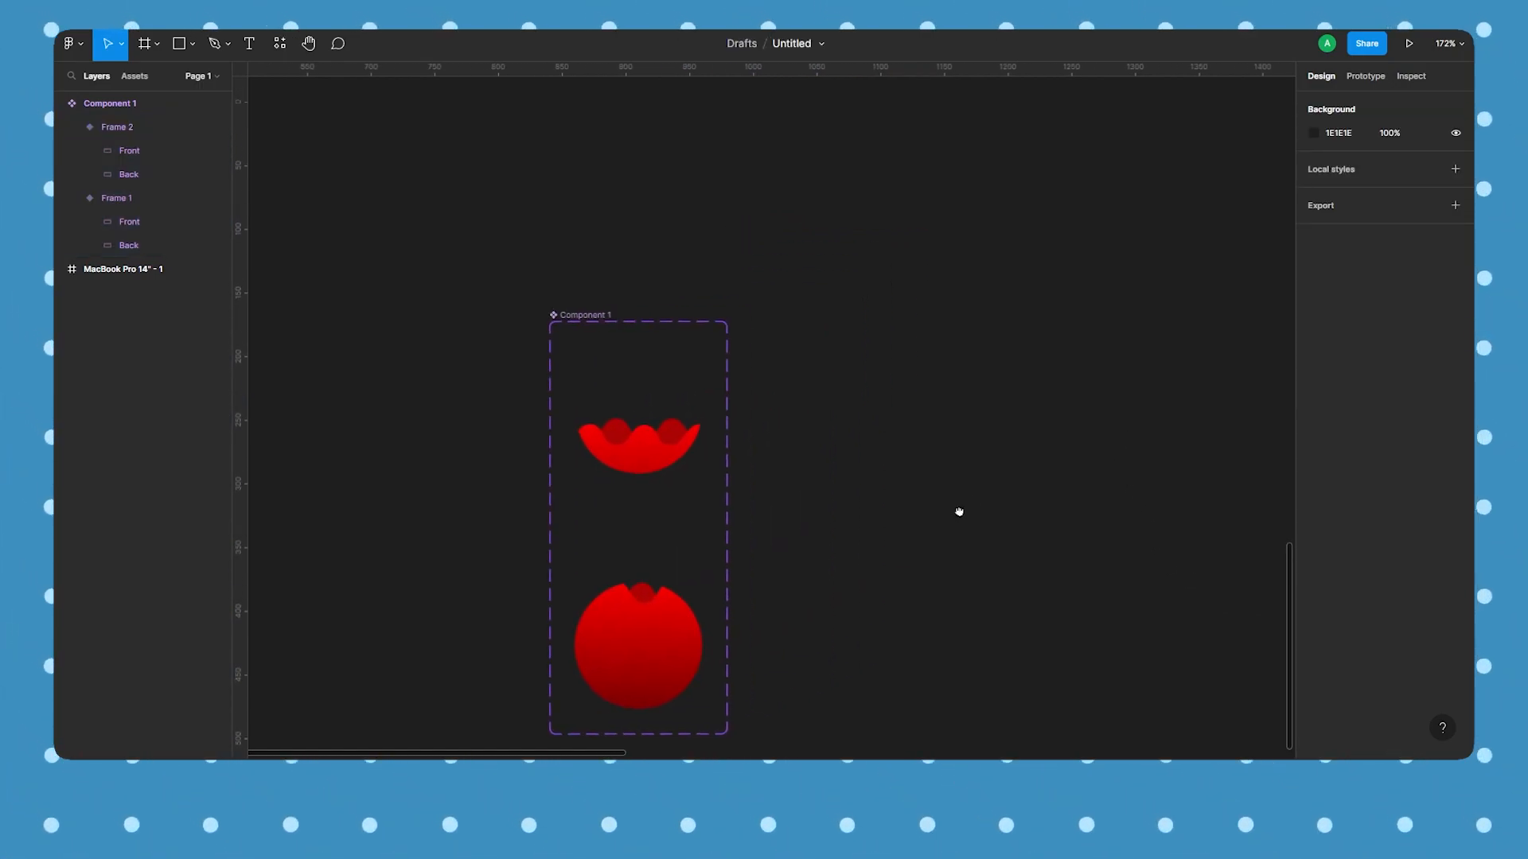
pyautogui.scroll(-4, 976, 515)
pyautogui.scroll(-1, 977, 518)
pyautogui.moveTo(1078, 386); pyautogui.dragTo(515, 695)
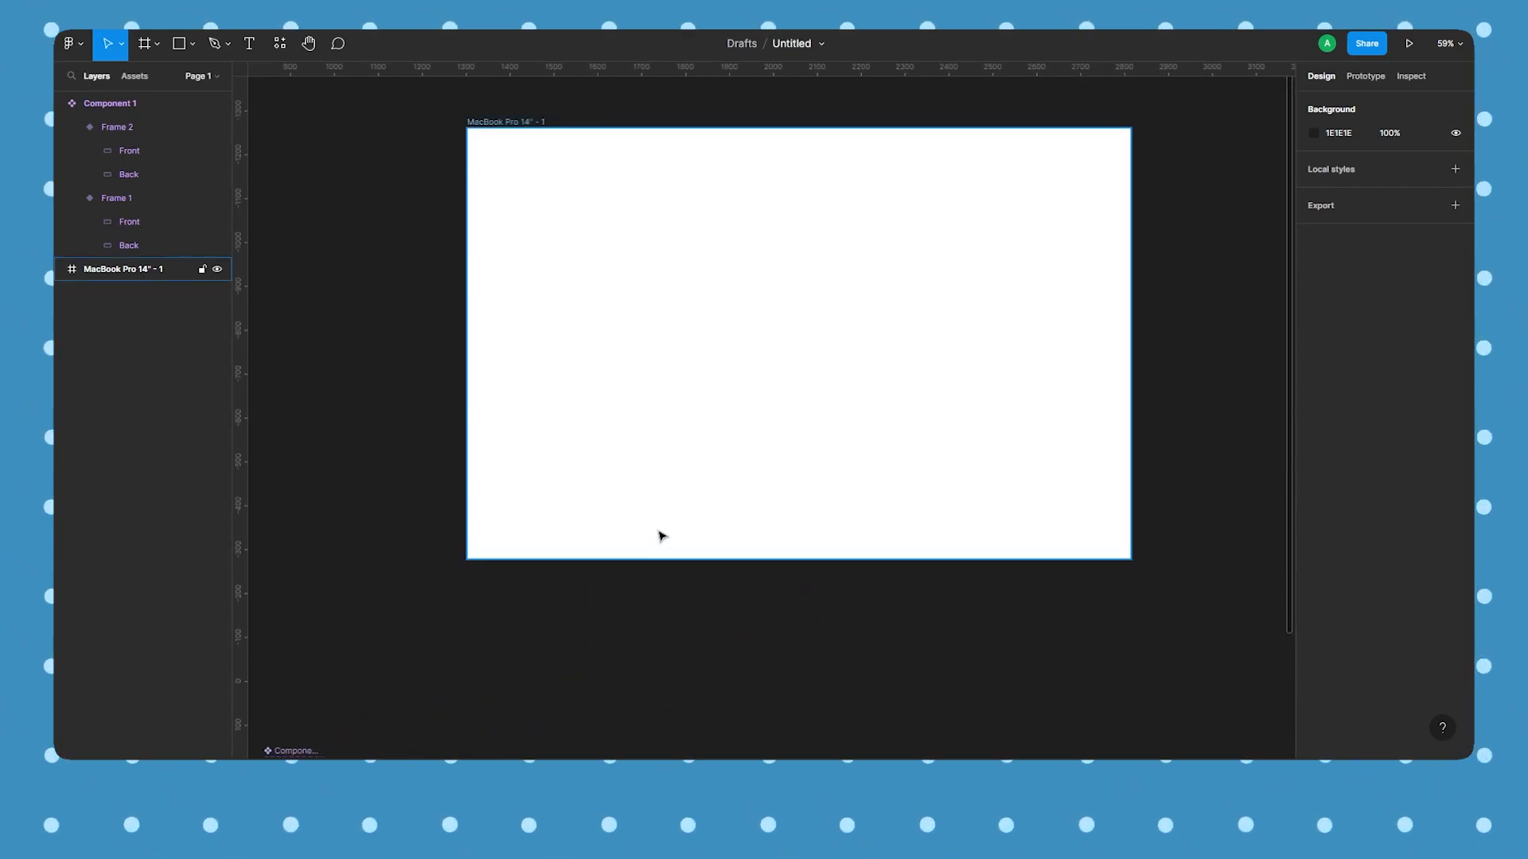
pyautogui.scroll(-1, 659, 532)
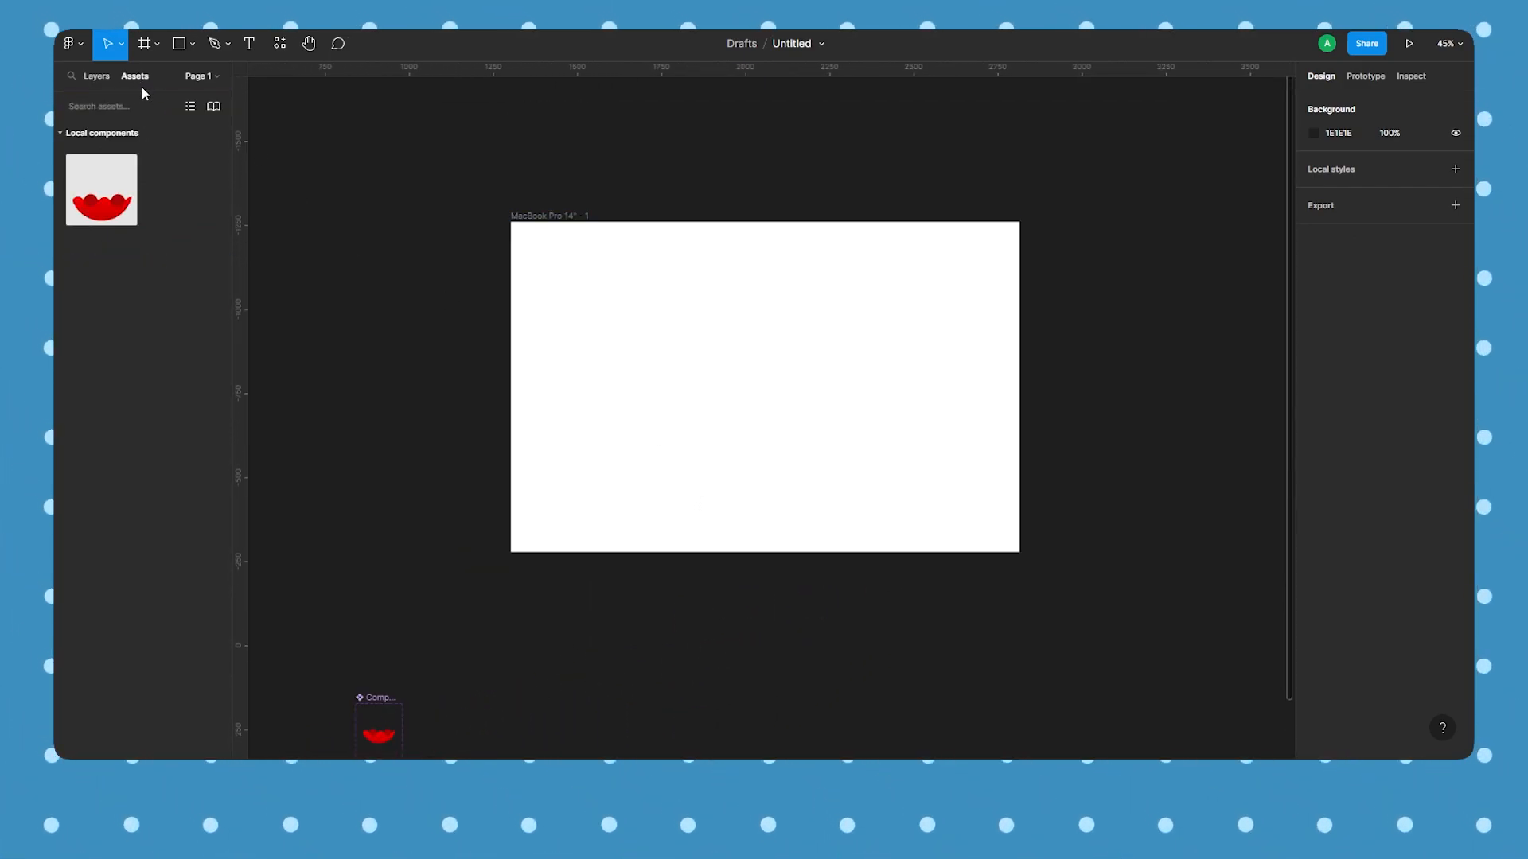
pyautogui.moveTo(189, 228); pyautogui.dragTo(777, 392)
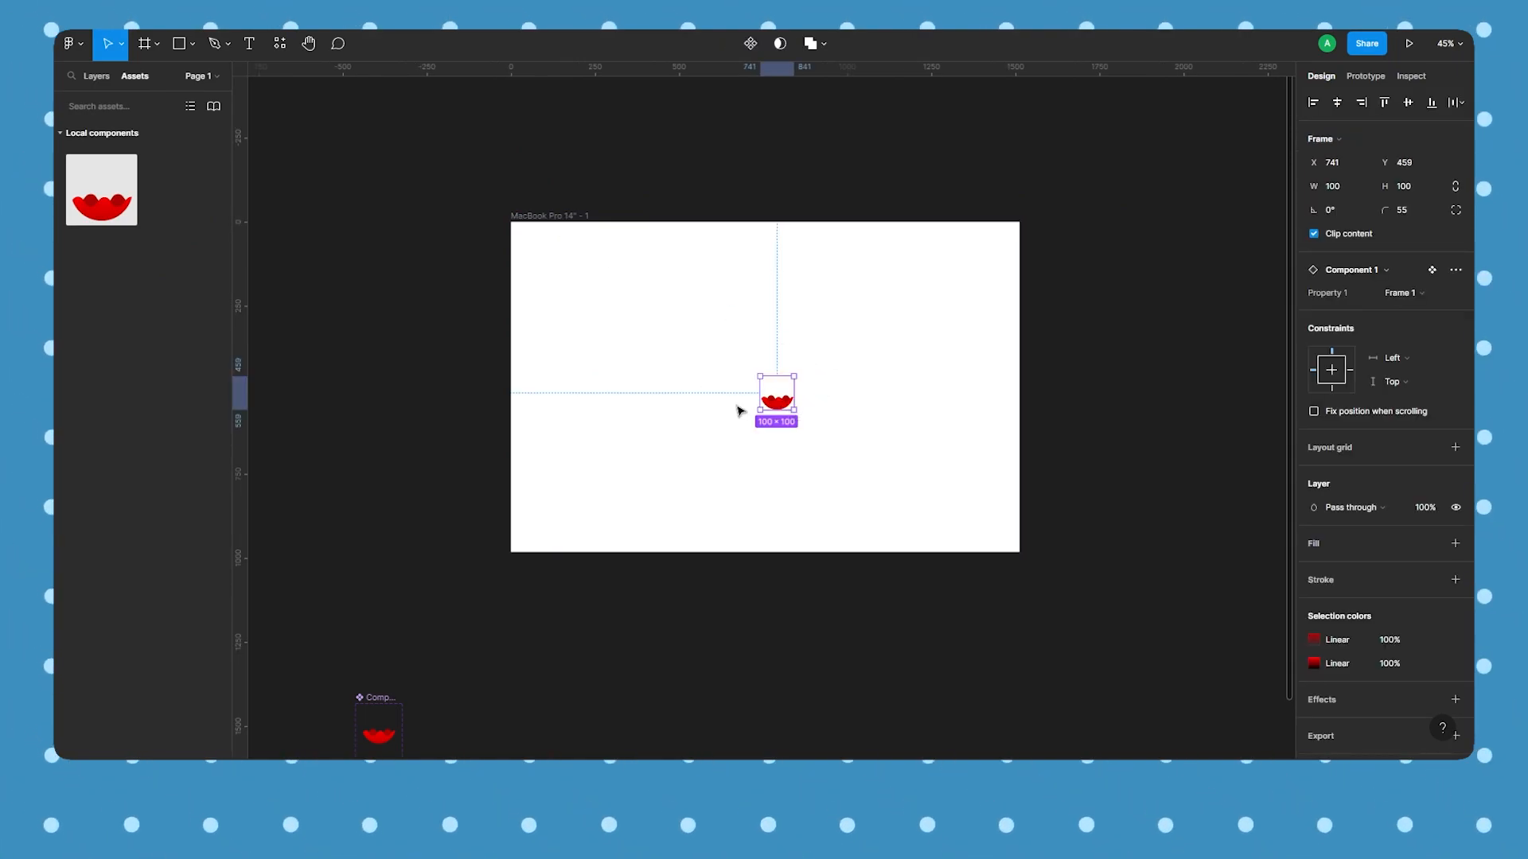
# Select the MacBook Pro 14" - 1 frame and play its prototype to check the liquid animation
pyautogui.scroll(2, 740, 409)
pyautogui.click(489, 157)
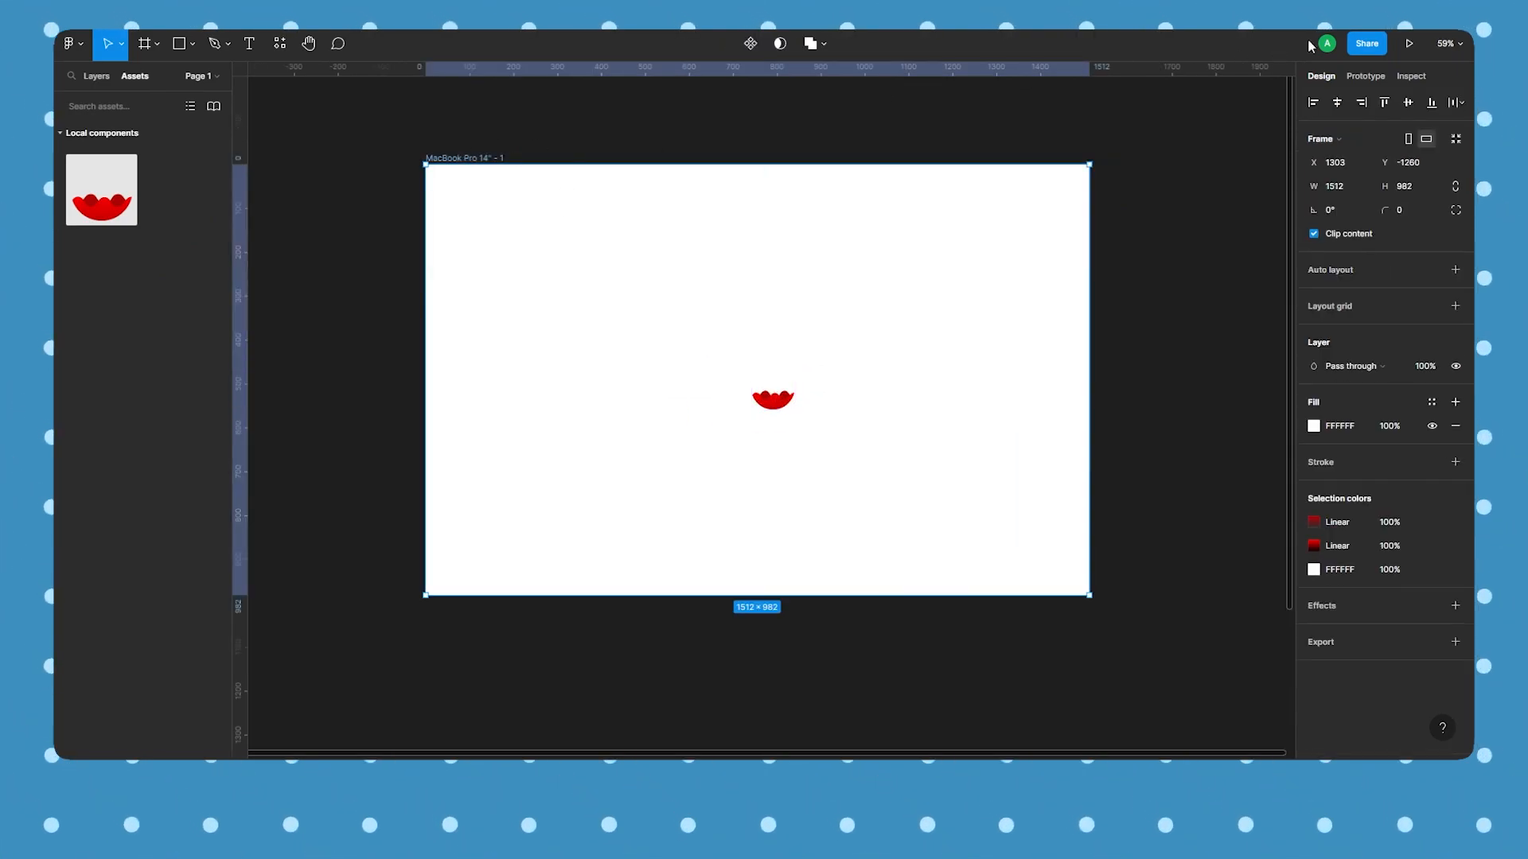
pyautogui.click(1407, 44)
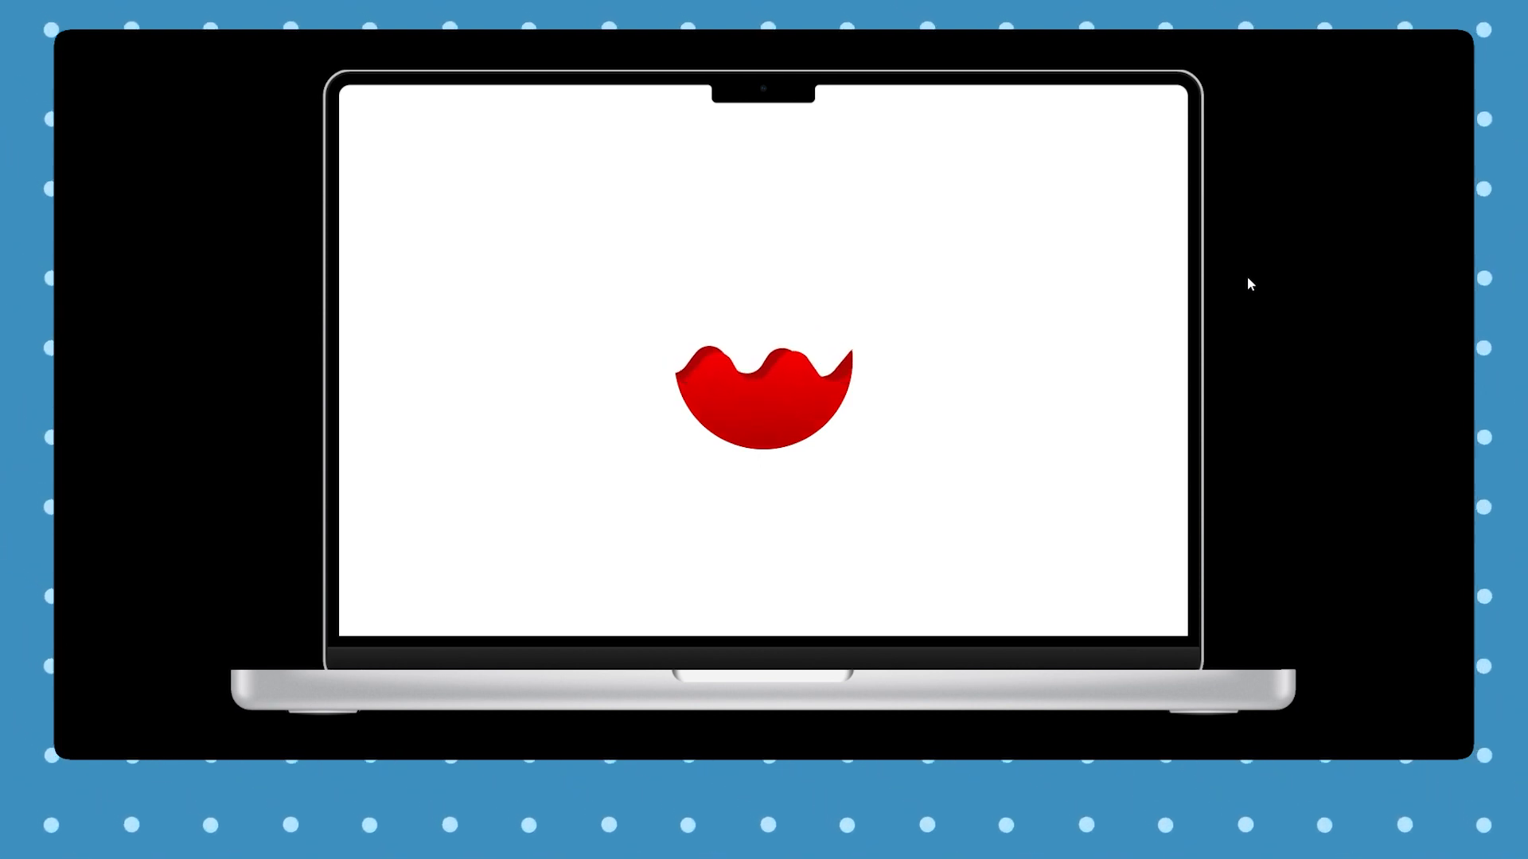